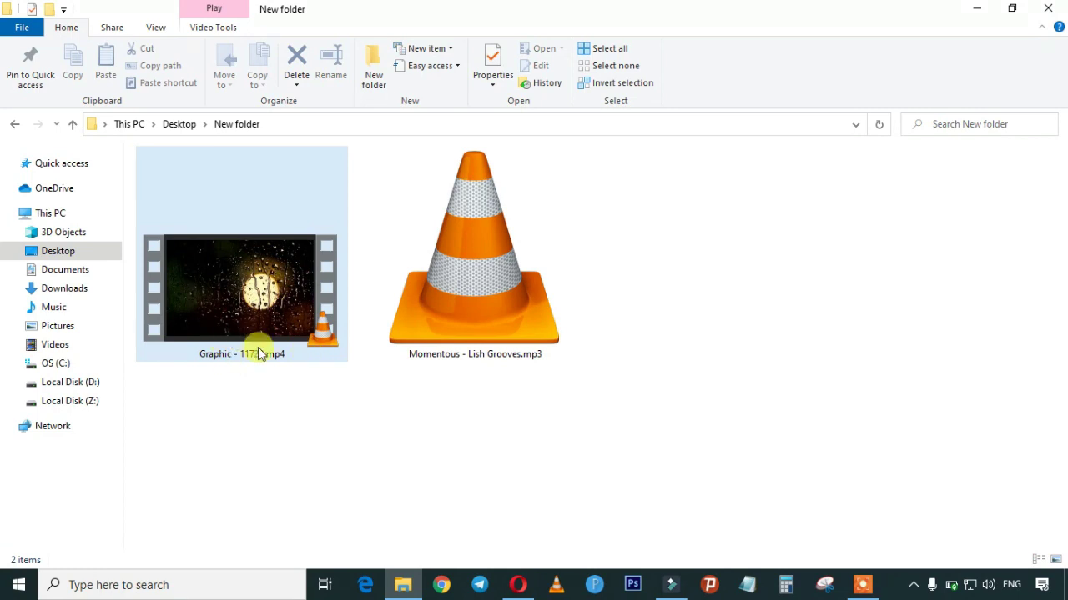
{"action": "left_click", "coordinate": [442, 292]}
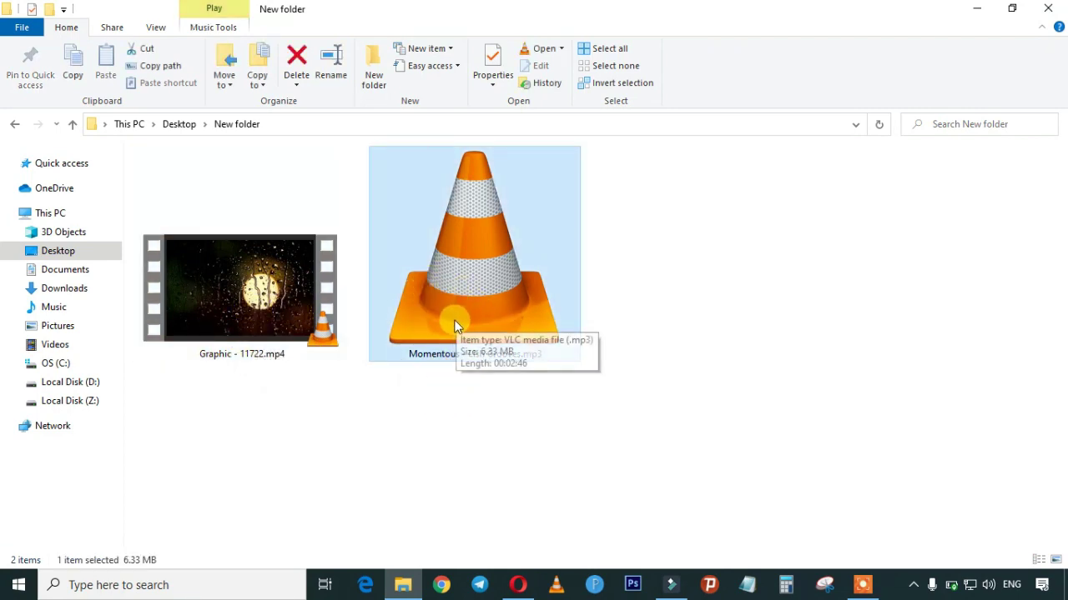
{"action": "left_click", "coordinate": [256, 317]}
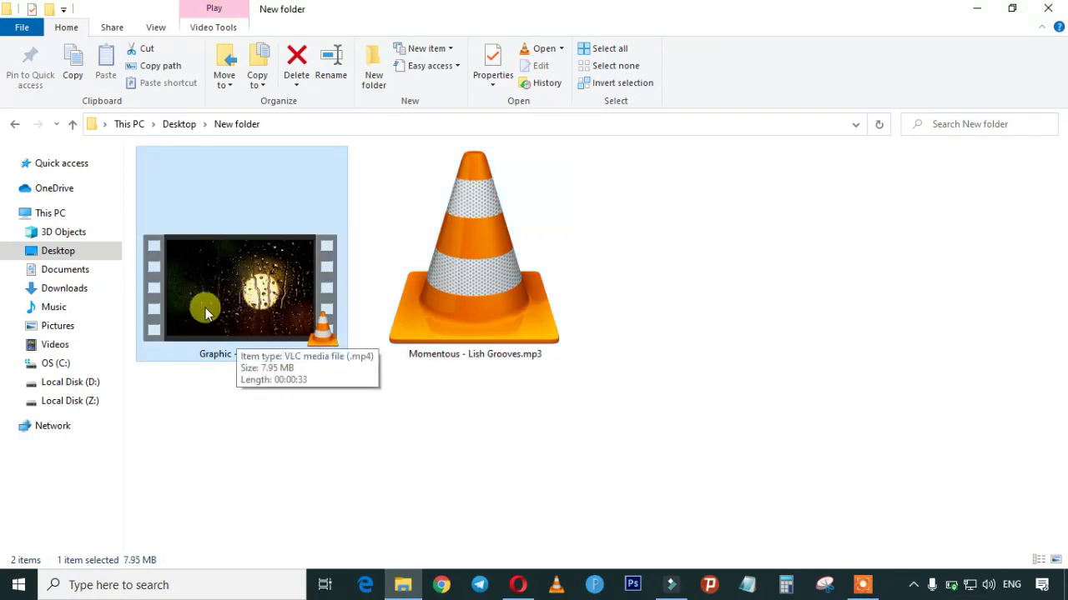
- Switch to Opera's Pixabay tab and search the site's videos for "rain"
{"action": "left_click", "coordinate": [518, 587]}
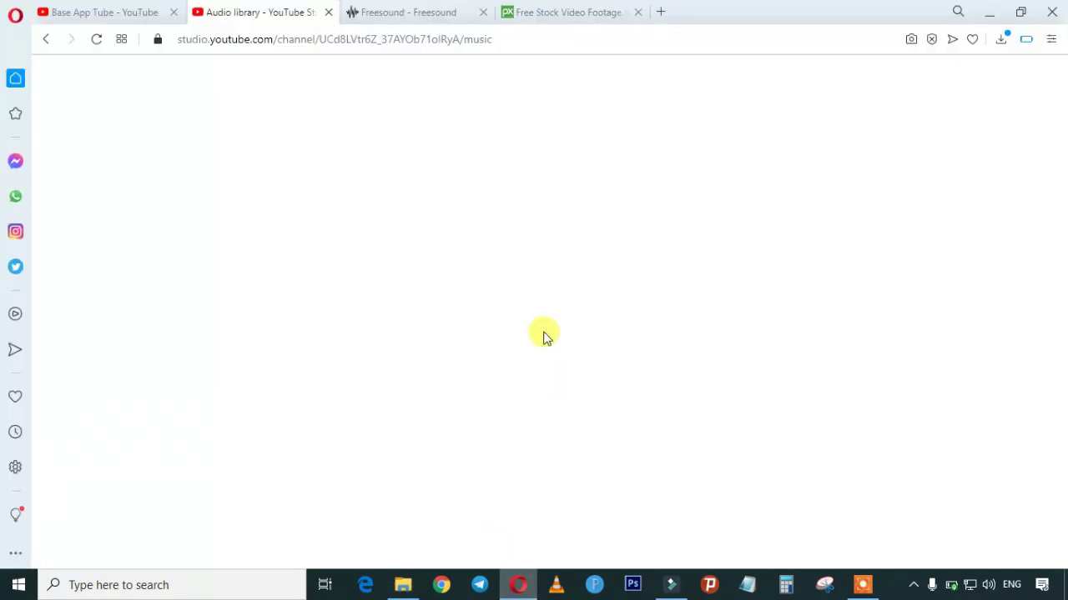
{"action": "left_click", "coordinate": [581, 10]}
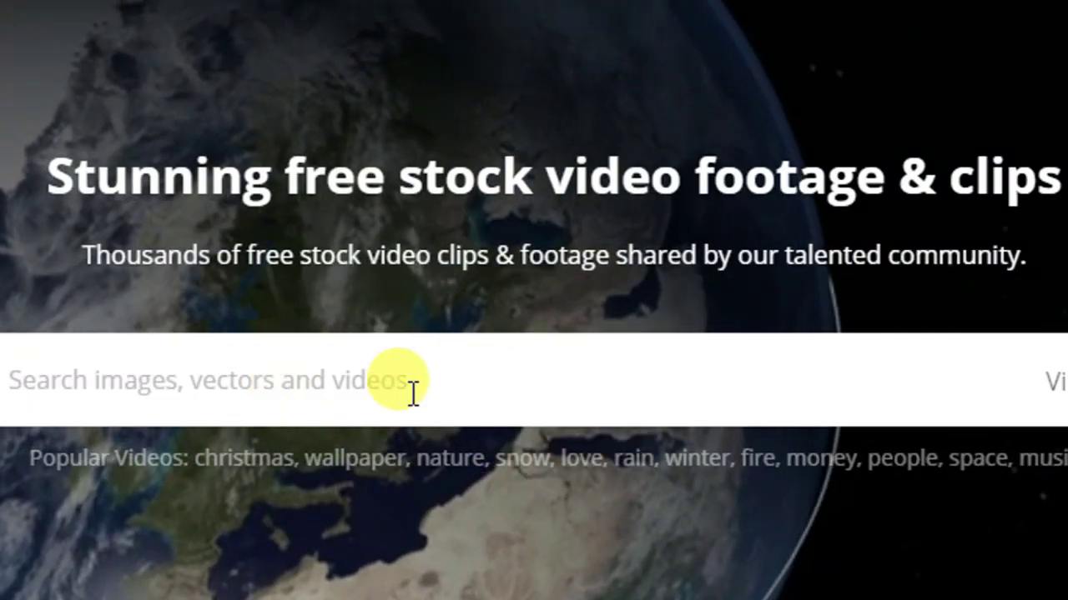
{"action": "left_click", "coordinate": [275, 386]}
{"action": "type", "text": "ra"}
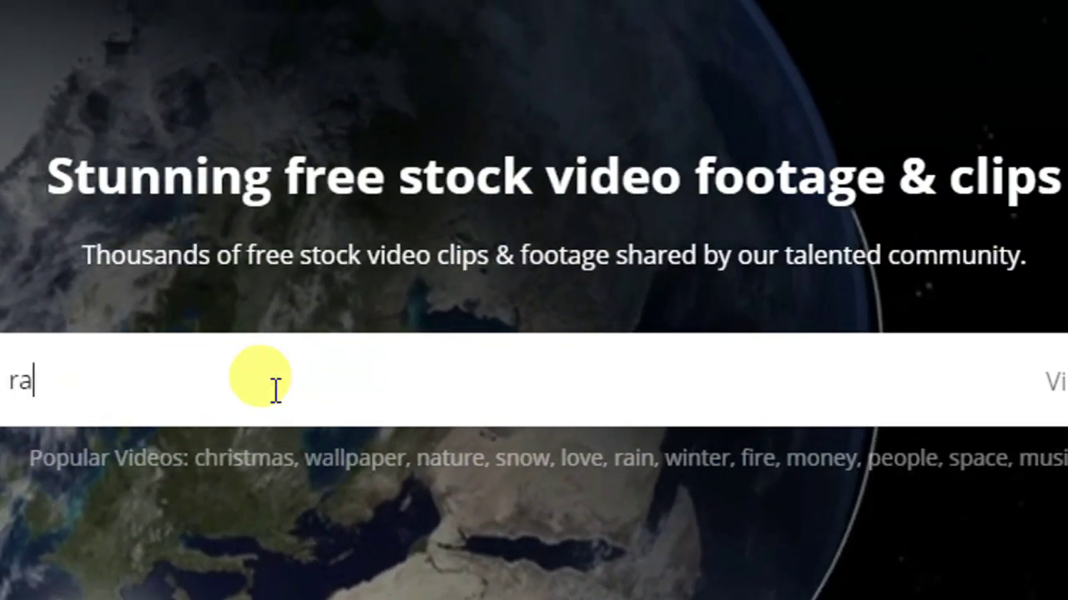
{"action": "type", "text": "in"}
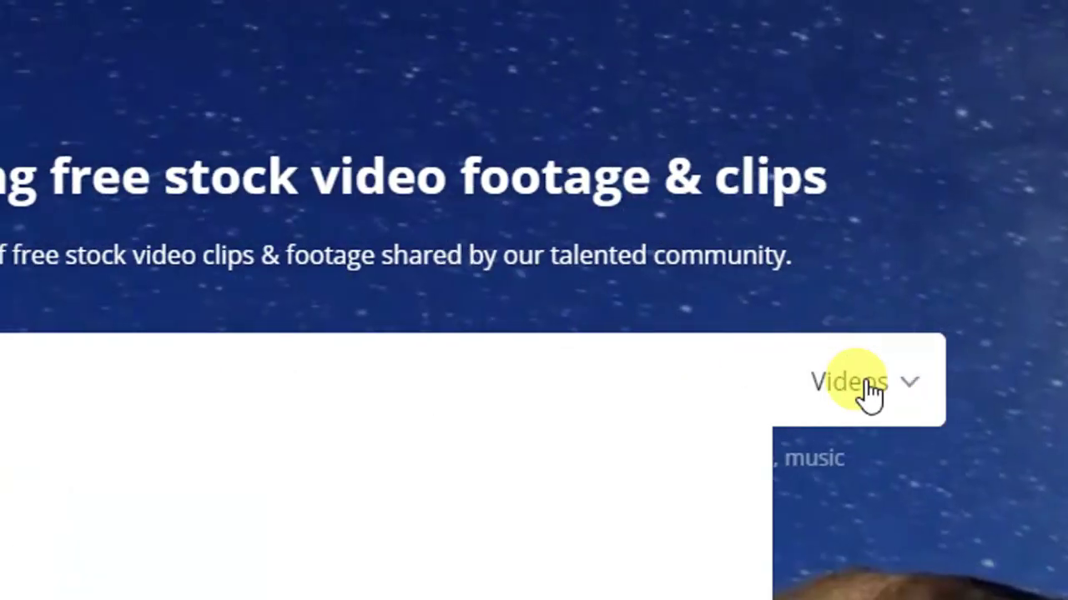
{"action": "left_click", "coordinate": [1058, 382]}
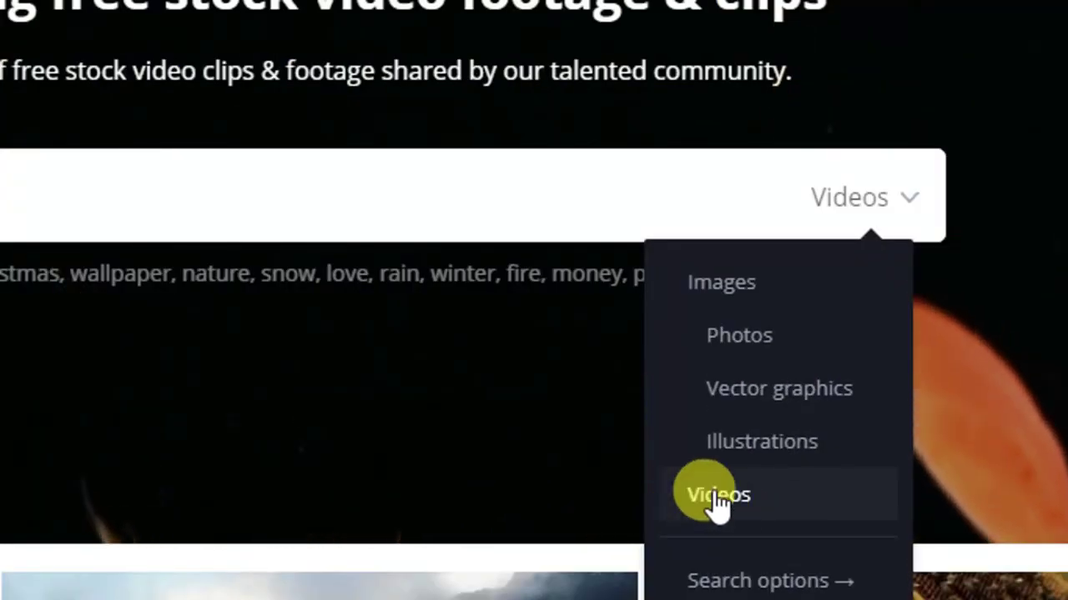
{"action": "left_click", "coordinate": [719, 497]}
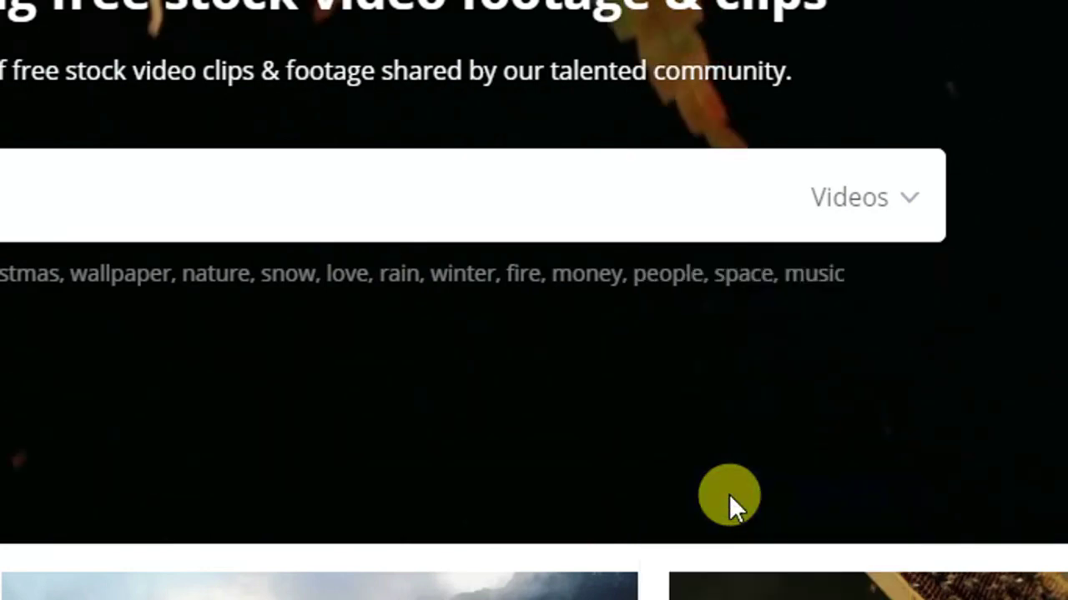
{"action": "left_click", "coordinate": [148, 182]}
{"action": "type", "text": "rain"}
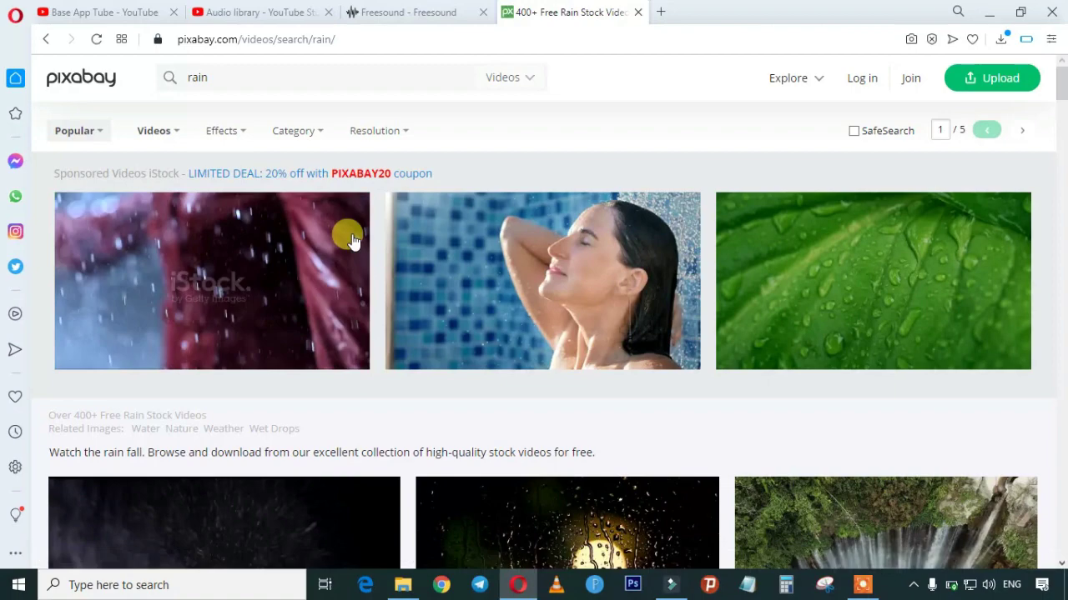
{"action": "left_click", "coordinate": [684, 132]}
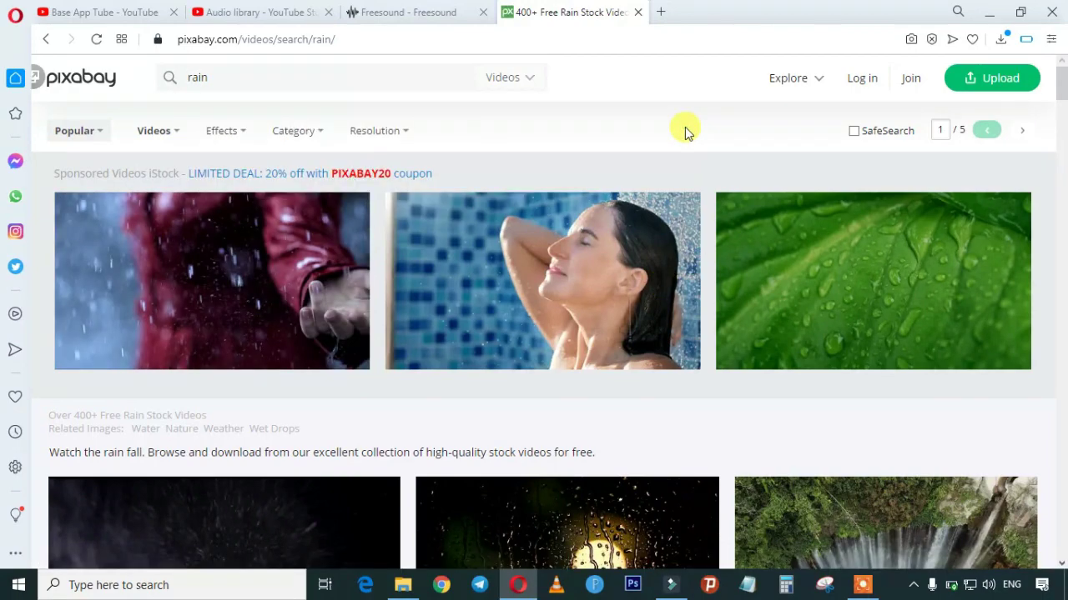
{"action": "mouse_move", "coordinate": [1065, 94]}
{"action": "left_mouse_down"}
{"action": "mouse_move", "coordinate": [1064, 176]}
{"action": "mouse_move", "coordinate": [1064, 100]}
{"action": "left_mouse_up"}
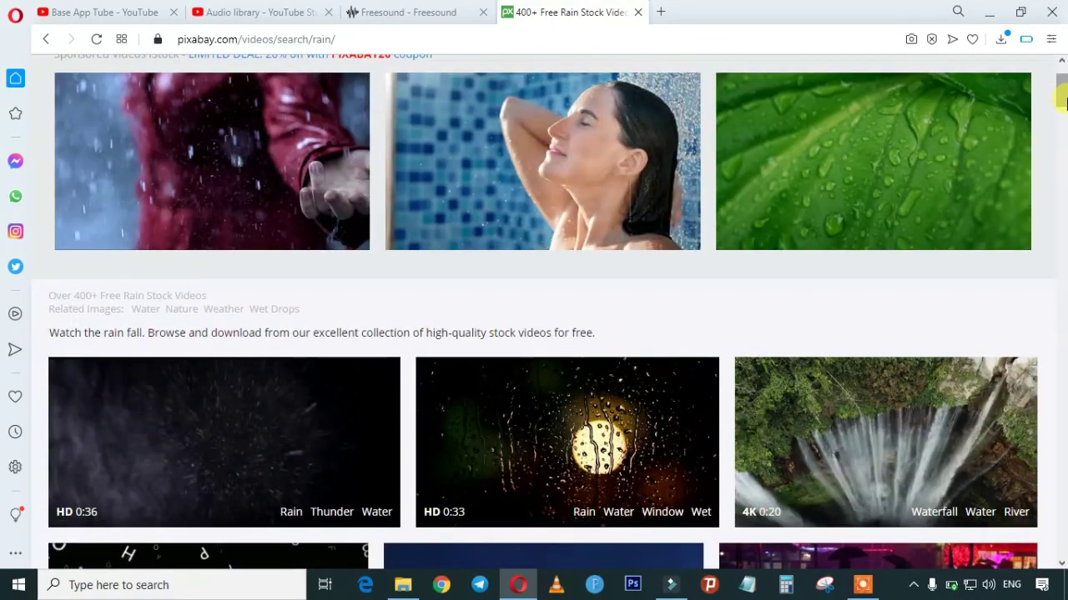
- Import Graphic - 11722.mp4 and Momentous - Lish Grooves.mp3 from the desktop's New folder into the Filmora media album
{"action": "left_click", "coordinate": [674, 585]}
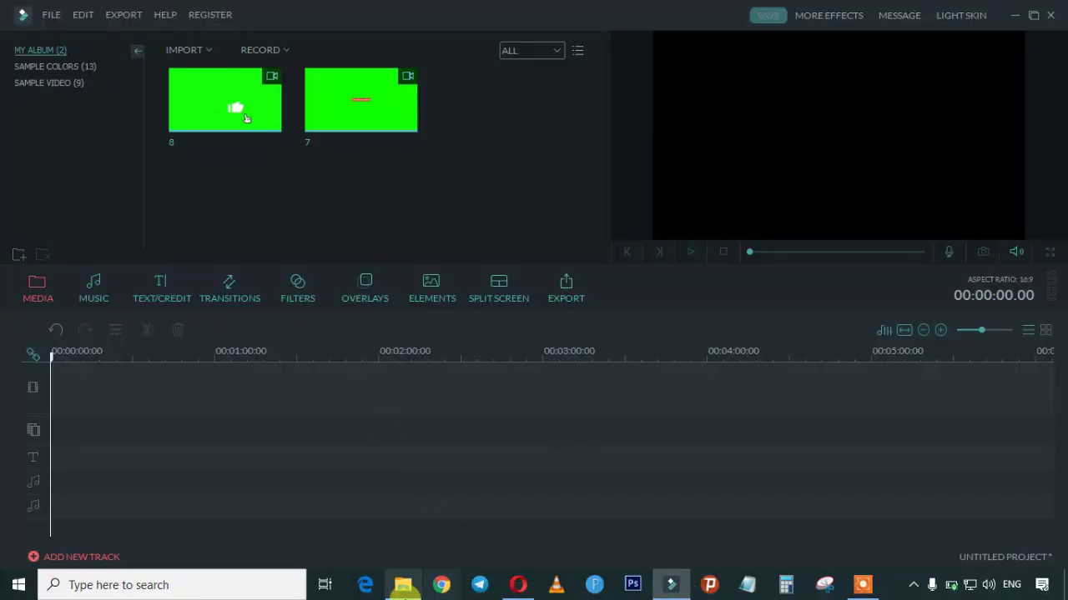
{"action": "left_click", "coordinate": [399, 585]}
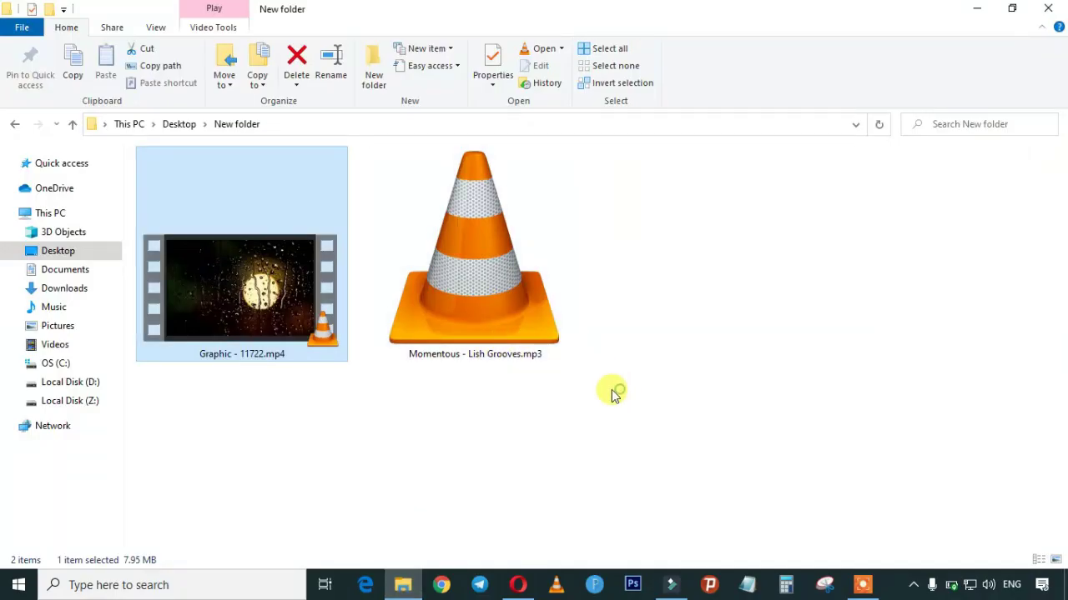
{"action": "left_click_drag", "start_coordinate": [620, 389], "coordinate": [493, 166]}
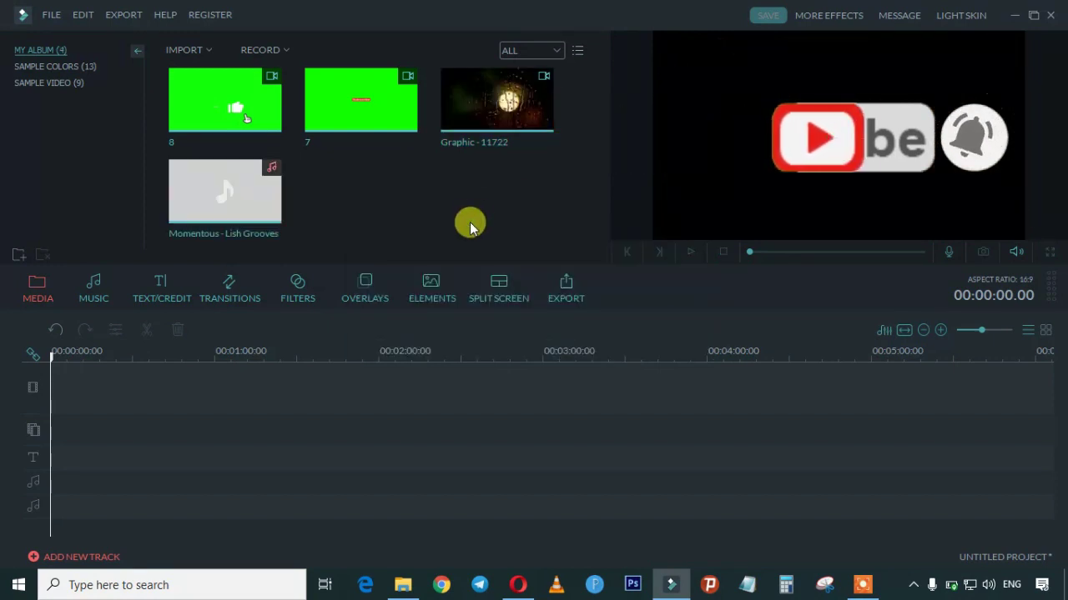
- Place the Graphic - 11722 clip at the start of the timeline's video track and preview it
{"action": "mouse_move", "coordinate": [521, 134]}
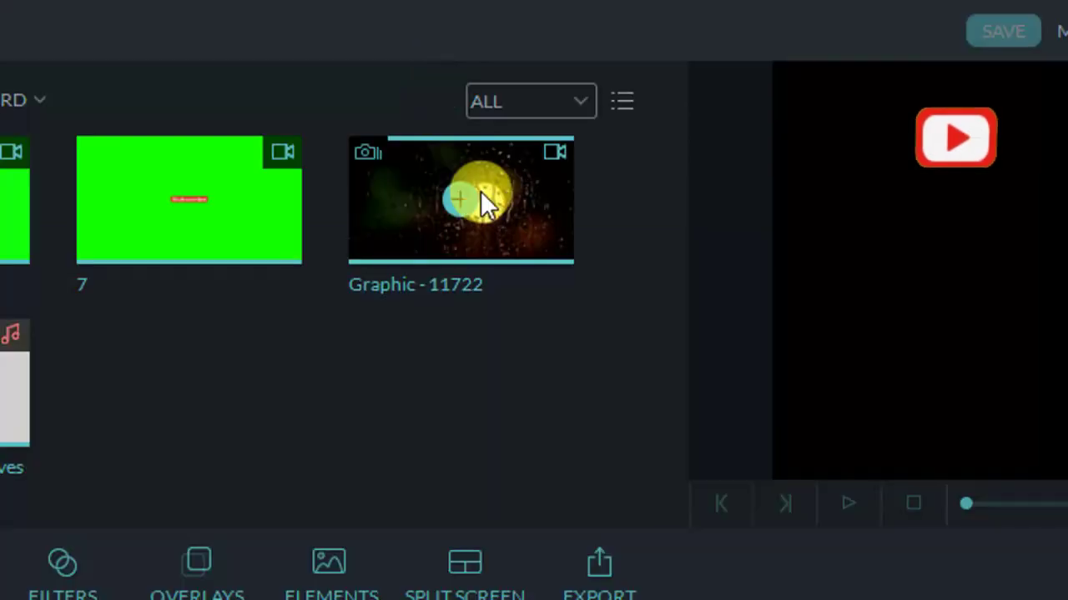
{"action": "left_click_drag", "start_coordinate": [510, 219], "coordinate": [0, 599]}
{"action": "left_click_drag", "start_coordinate": [117, 548], "coordinate": [0, 557]}
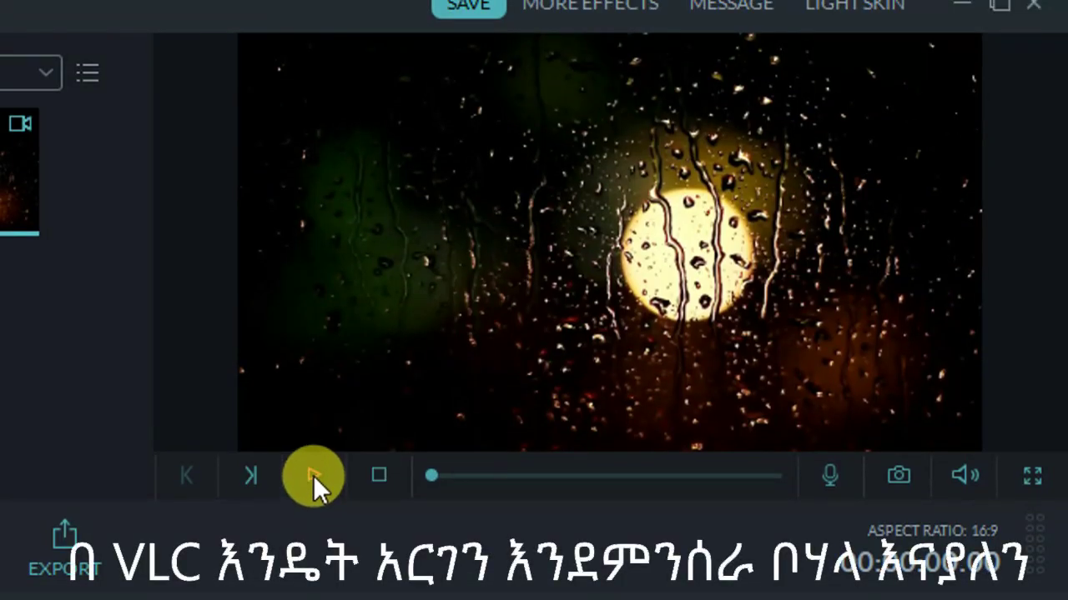
{"action": "left_click", "coordinate": [311, 472]}
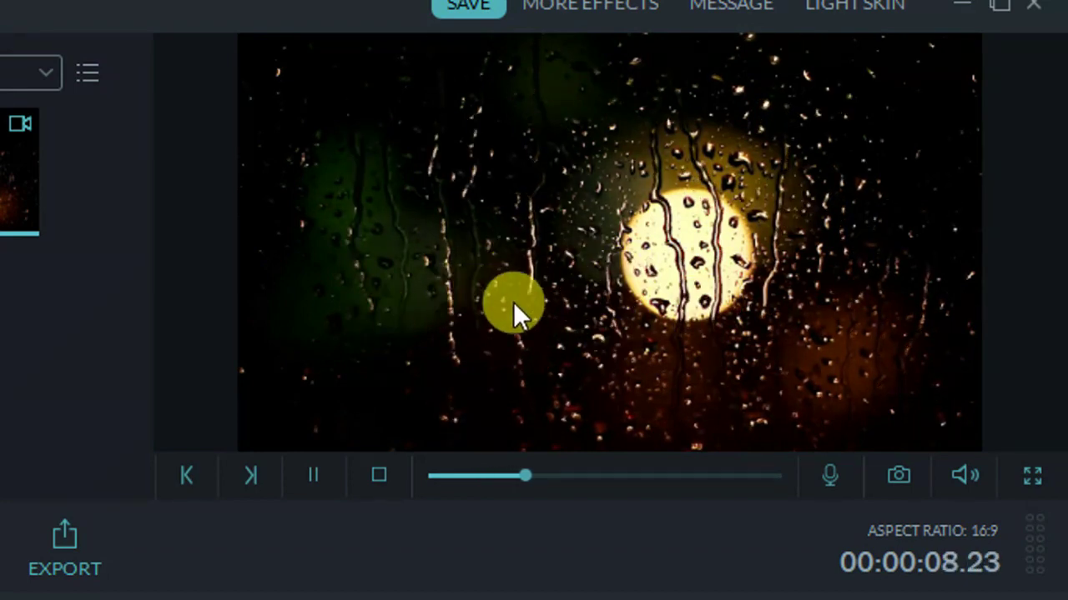
{"action": "left_click", "coordinate": [314, 470]}
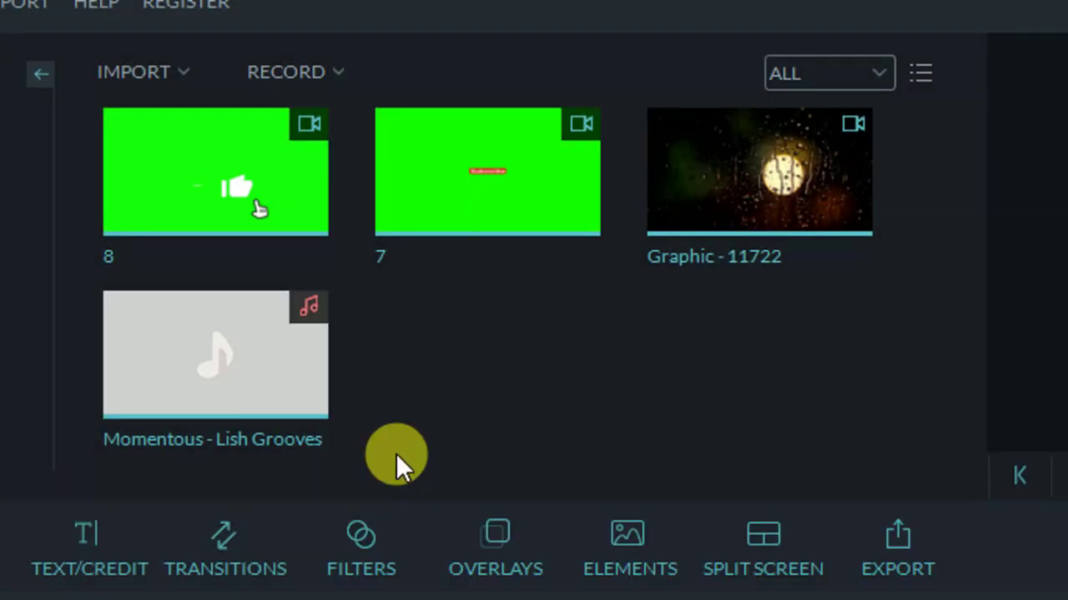
- Place Momentous - Lish Grooves at the start of the first audio track and preview the video with the music
{"action": "mouse_move", "coordinate": [245, 393]}
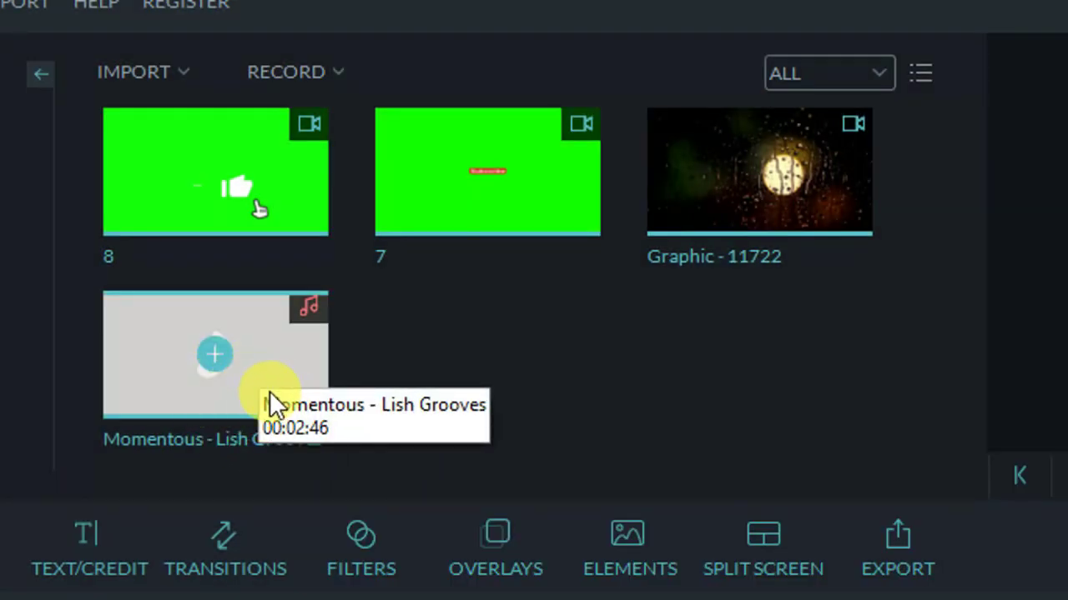
{"action": "left_click", "coordinate": [265, 398]}
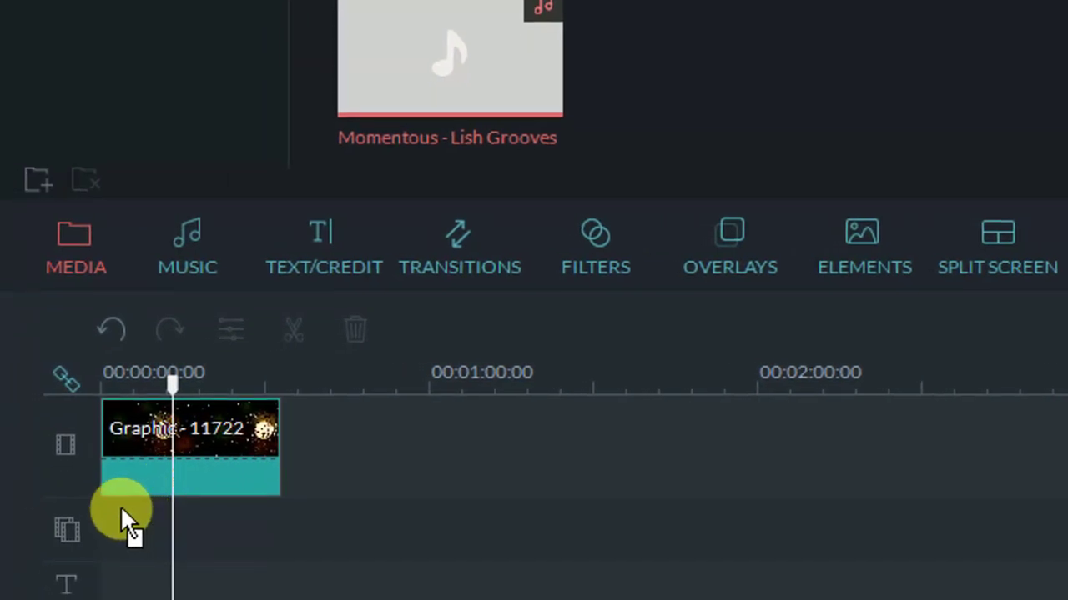
{"action": "left_click_drag", "start_coordinate": [114, 497], "coordinate": [168, 481]}
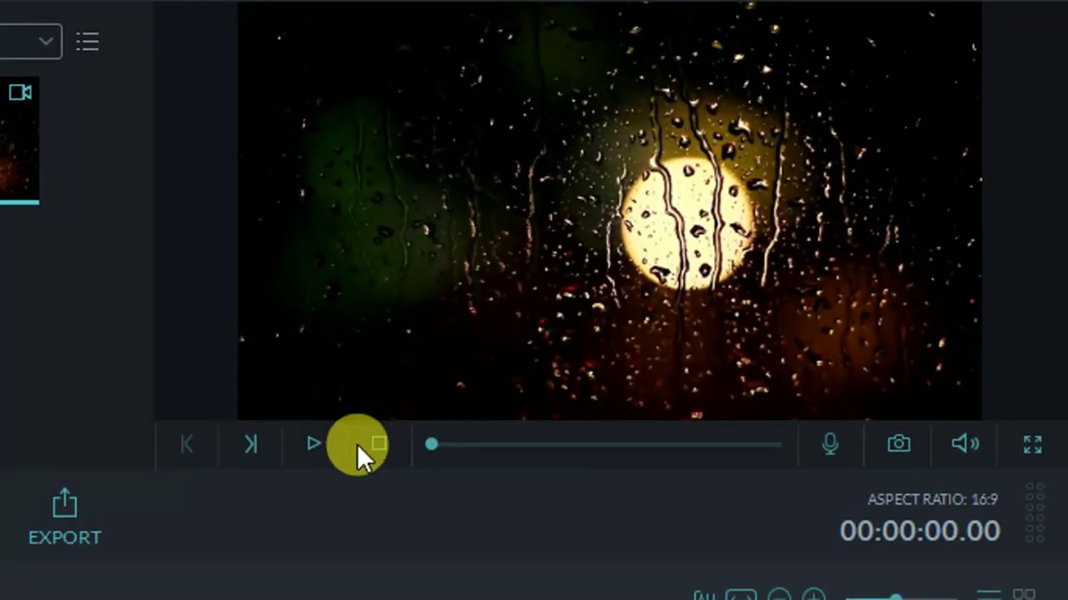
{"action": "left_click", "coordinate": [322, 443]}
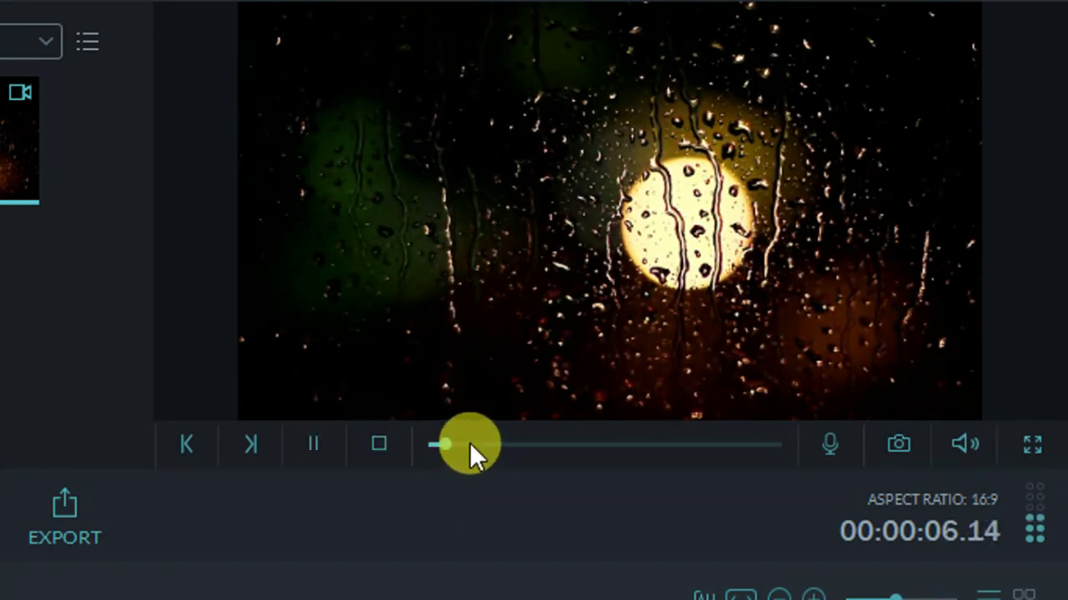
{"action": "left_click_drag", "start_coordinate": [470, 443], "coordinate": [594, 451]}
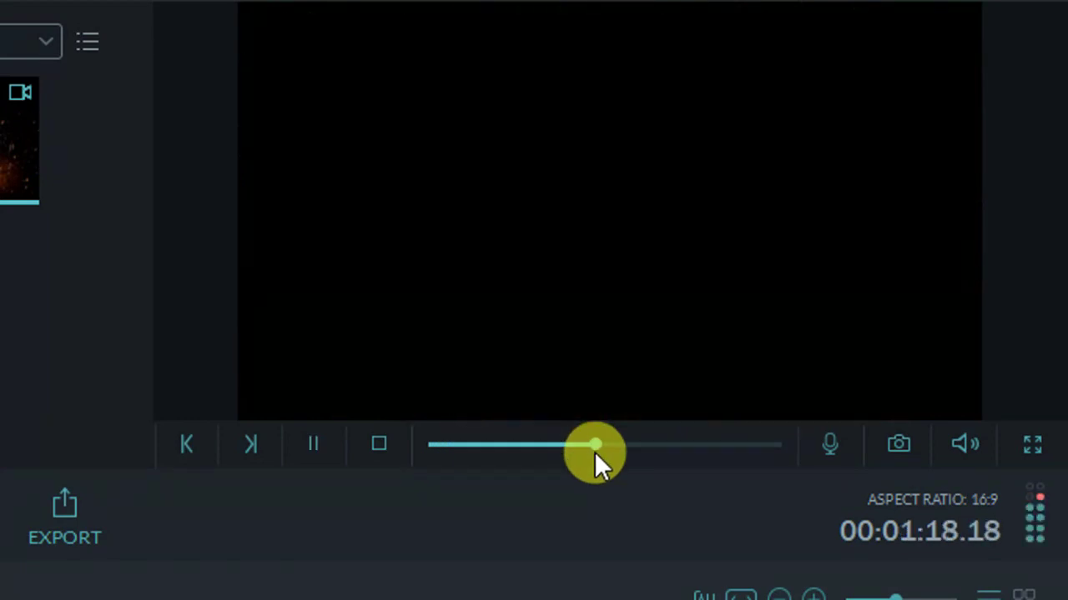
{"action": "left_click", "coordinate": [313, 447]}
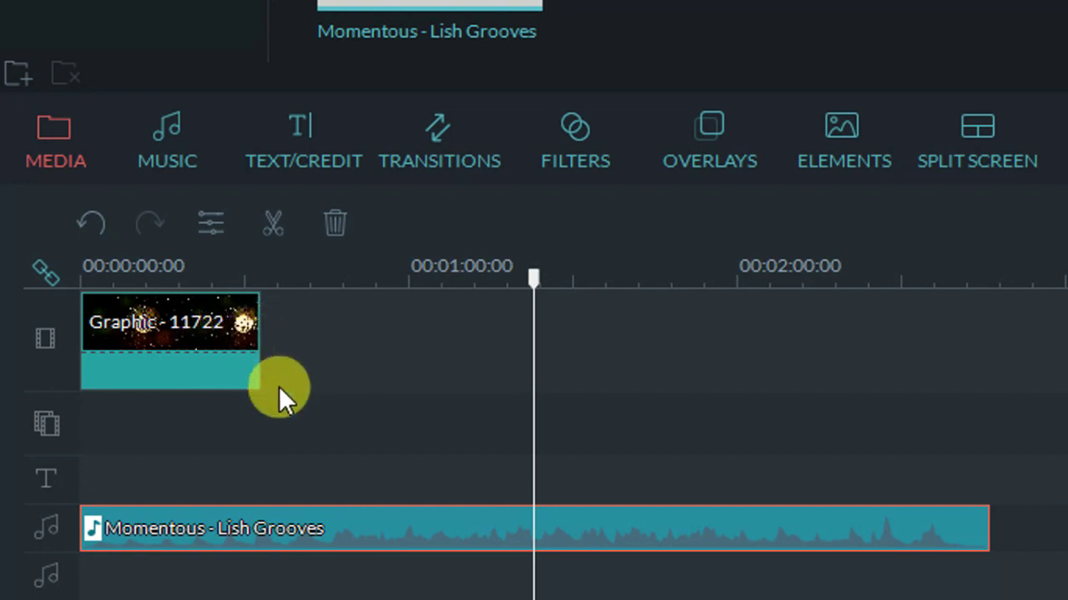
- Trim the end of the Momentous - Lish Grooves audio clip to line up with the end of the Graphic - 11722 clip
{"action": "left_click", "coordinate": [180, 327]}
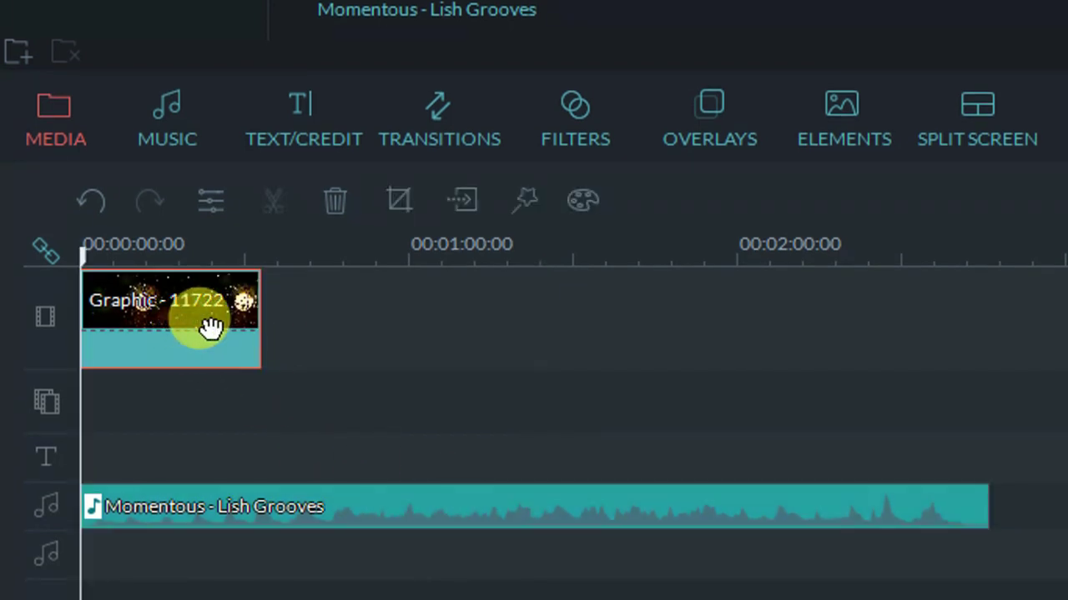
{"action": "left_click_drag", "start_coordinate": [258, 335], "coordinate": [306, 312]}
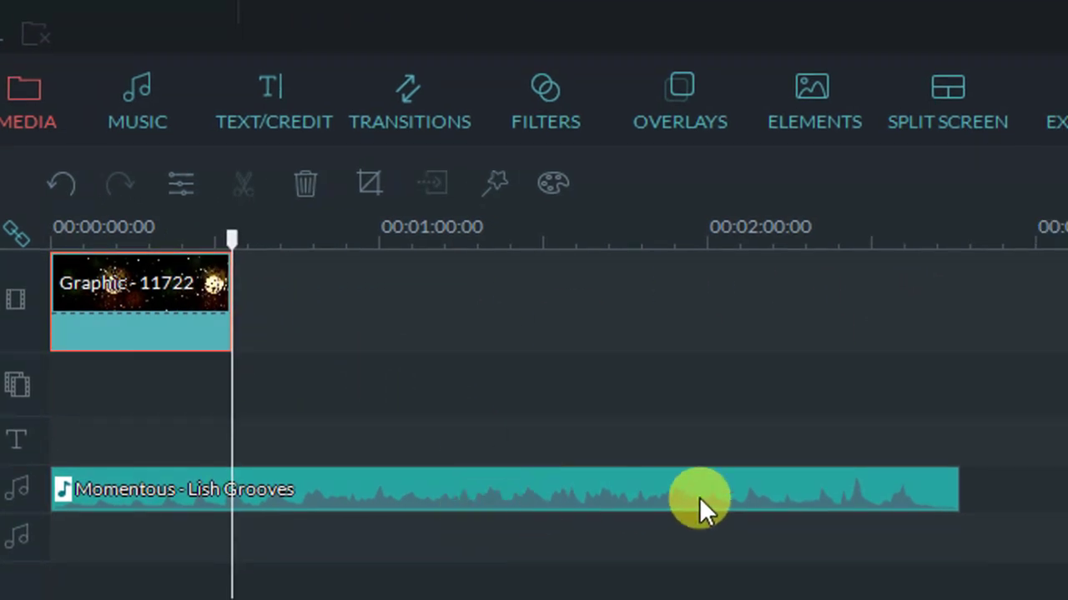
{"action": "left_click", "coordinate": [938, 510]}
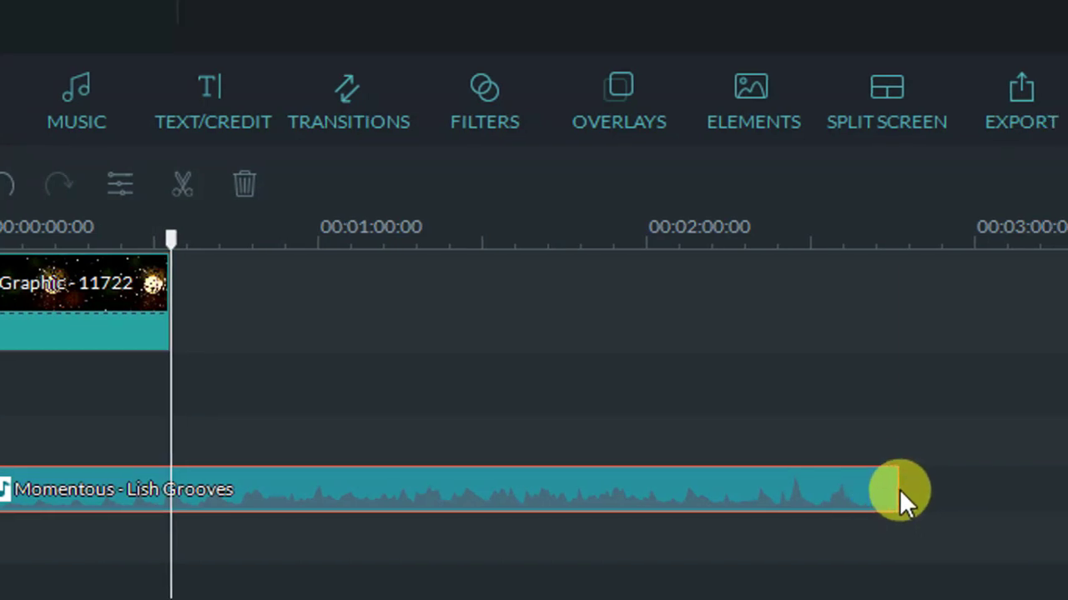
{"action": "left_click_drag", "start_coordinate": [900, 496], "coordinate": [185, 344]}
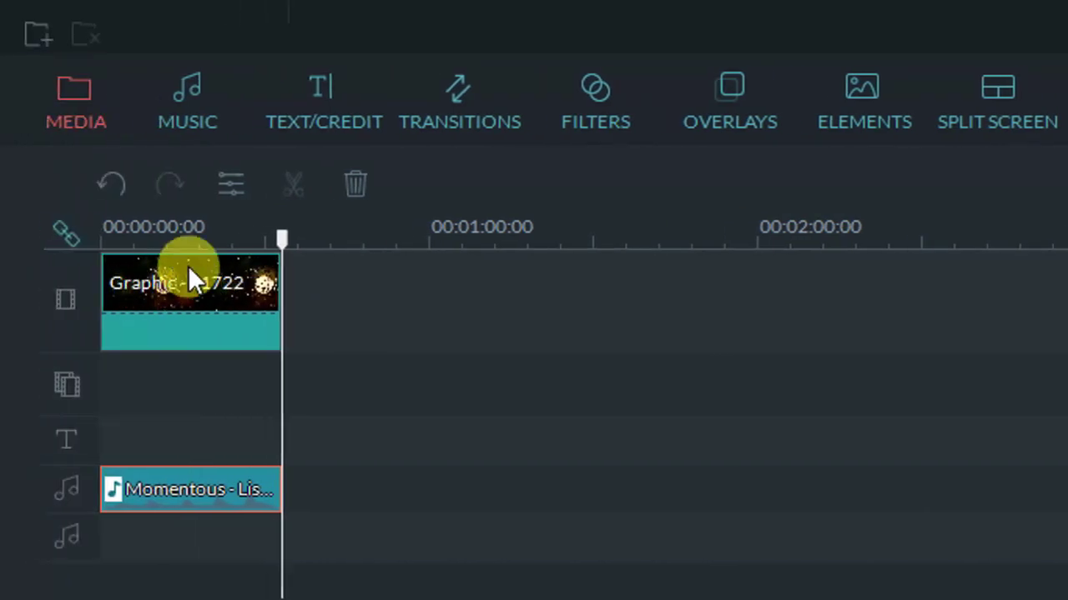
{"action": "left_click", "coordinate": [275, 250]}
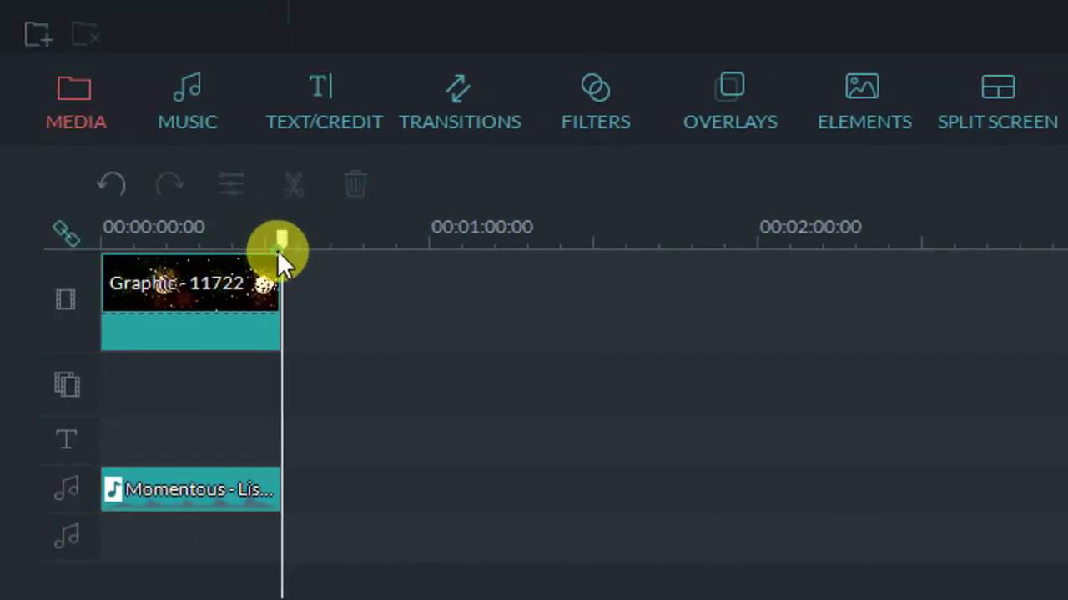
{"action": "mouse_move", "coordinate": [279, 236]}
{"action": "left_mouse_down"}
{"action": "mouse_move", "coordinate": [144, 236]}
{"action": "mouse_move", "coordinate": [171, 250]}
{"action": "mouse_move", "coordinate": [291, 242]}
{"action": "left_mouse_up"}
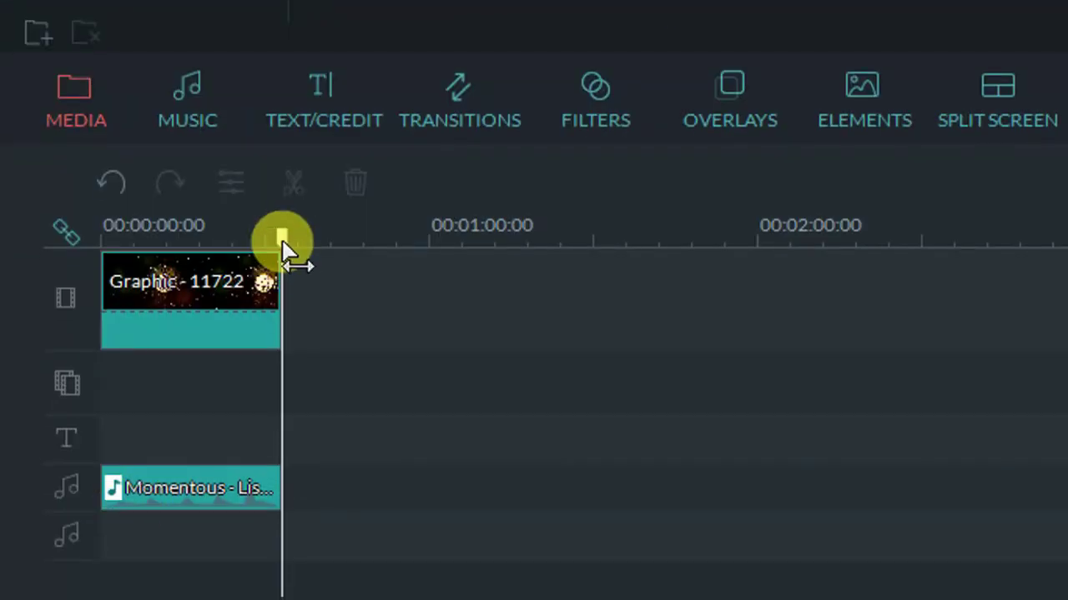
{"action": "left_click_drag", "start_coordinate": [284, 249], "coordinate": [302, 301]}
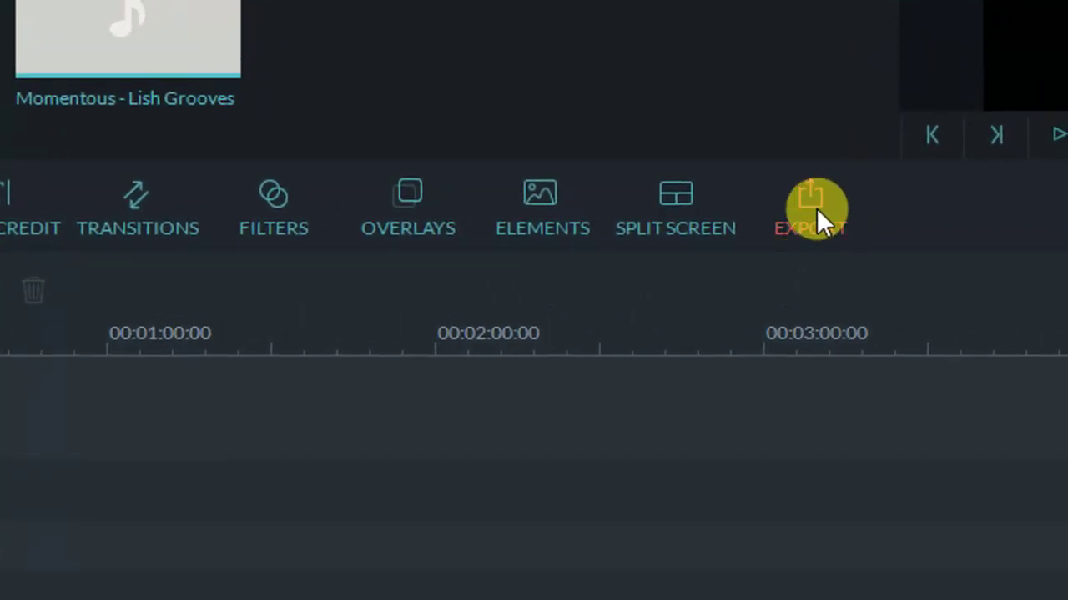
- Start exporting the project, choose MP4 as the format and set the output name to rain
{"action": "left_click", "coordinate": [813, 221]}
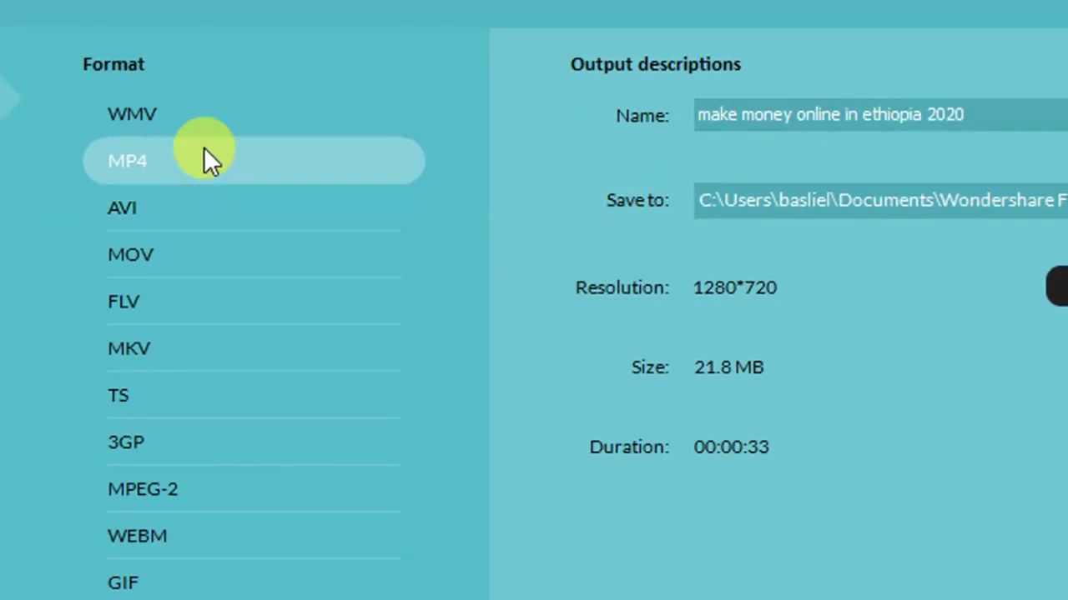
{"action": "left_click", "coordinate": [198, 131]}
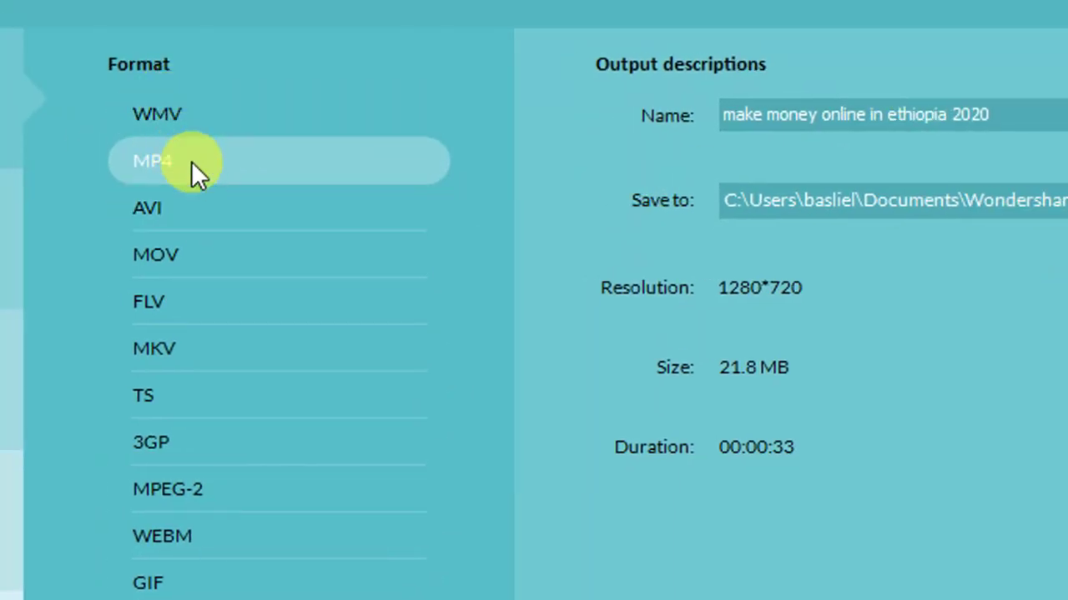
{"action": "left_click", "coordinate": [192, 214]}
{"action": "left_click", "coordinate": [195, 170]}
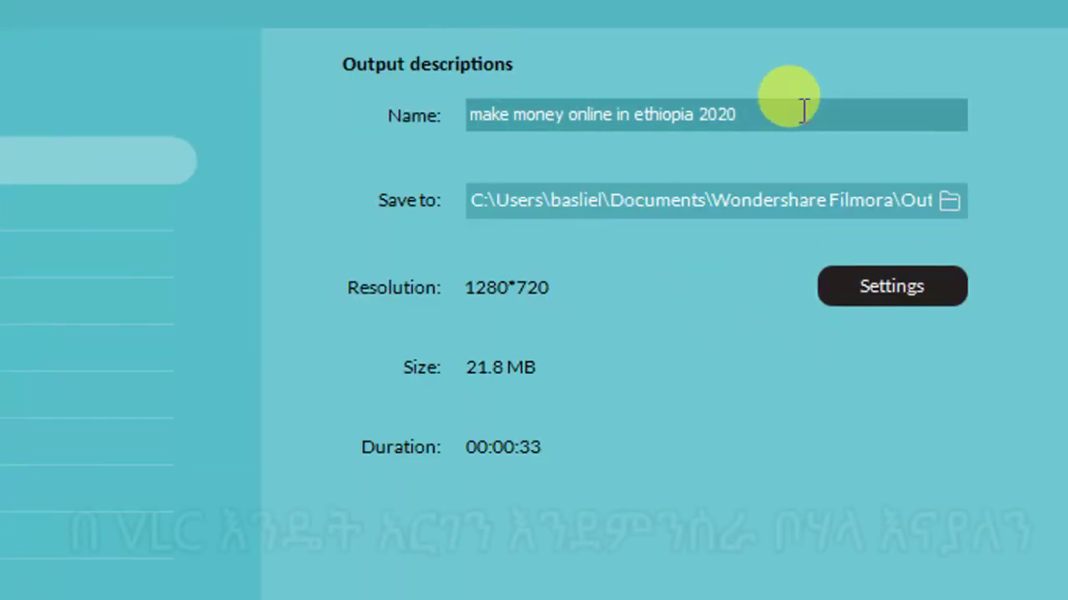
{"action": "left_click", "coordinate": [769, 115]}
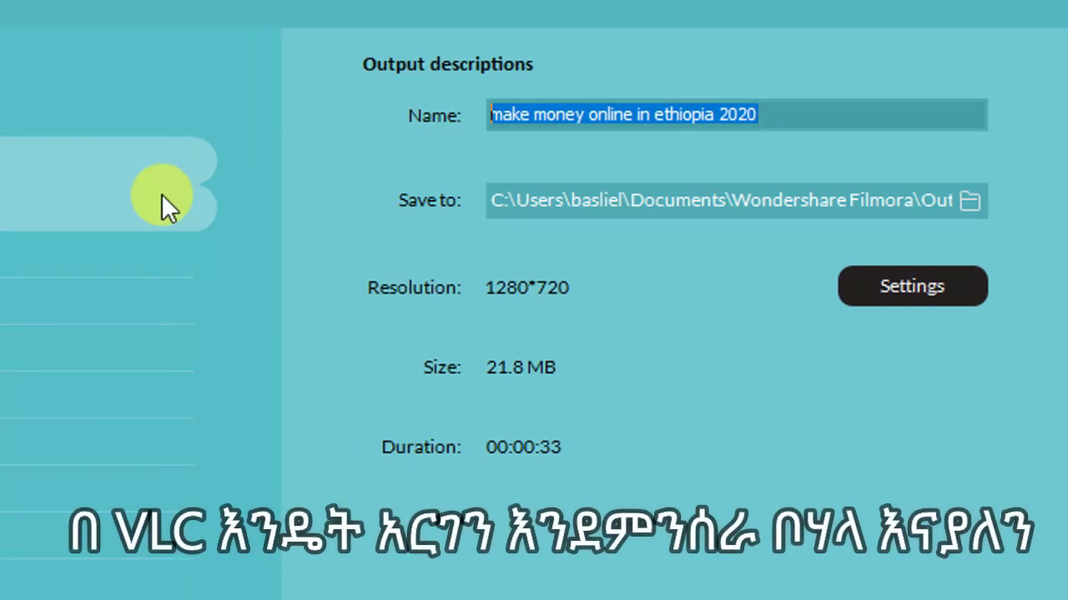
{"action": "type", "text": "rain"}
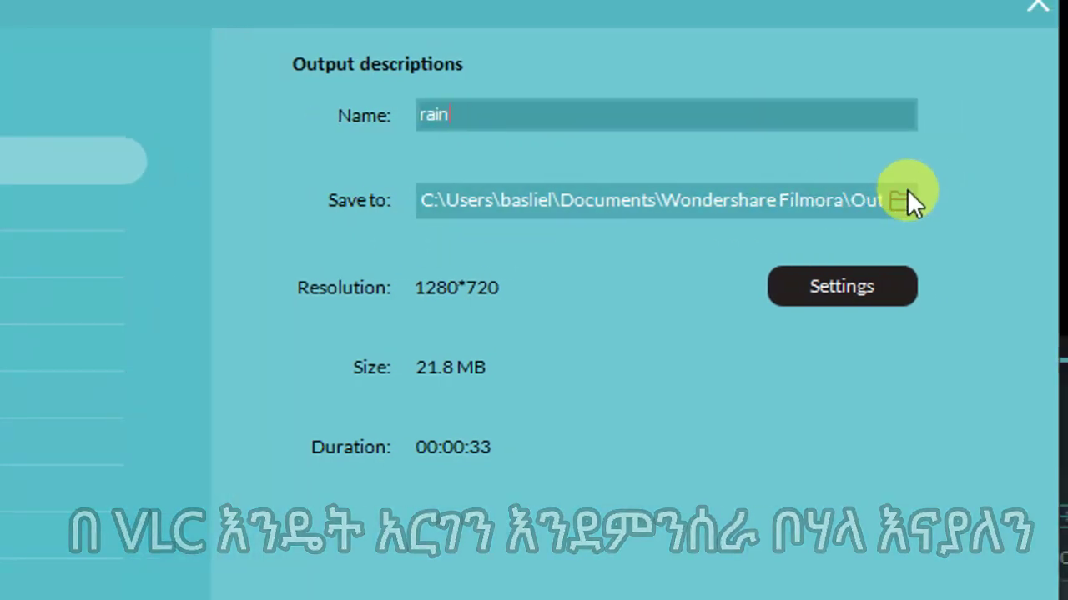
- Set the save location to New folder on the desktop and export the video
{"action": "left_click", "coordinate": [908, 192]}
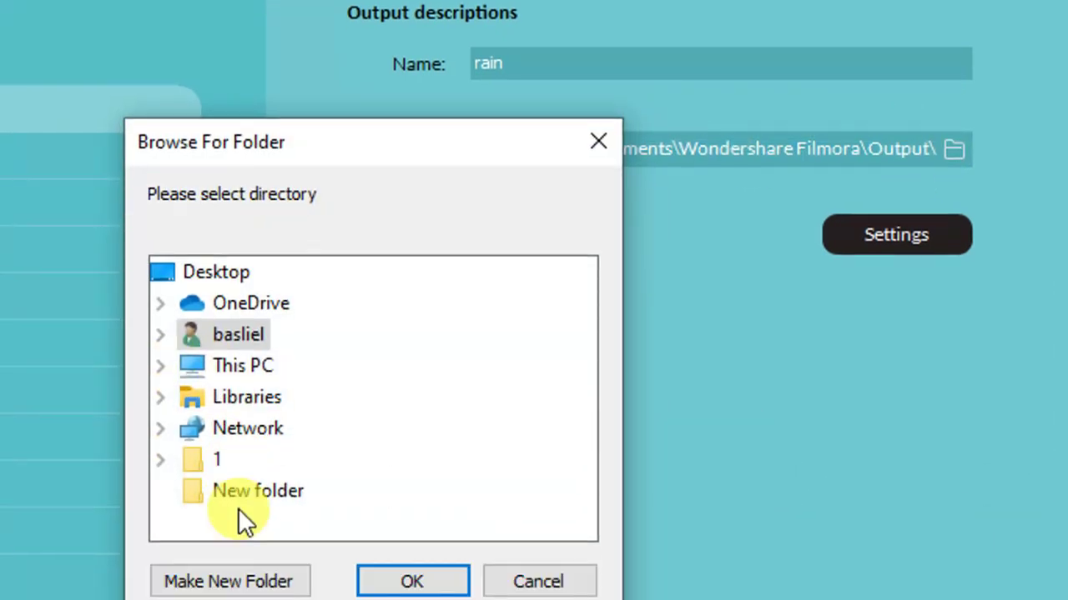
{"action": "left_click", "coordinate": [259, 494]}
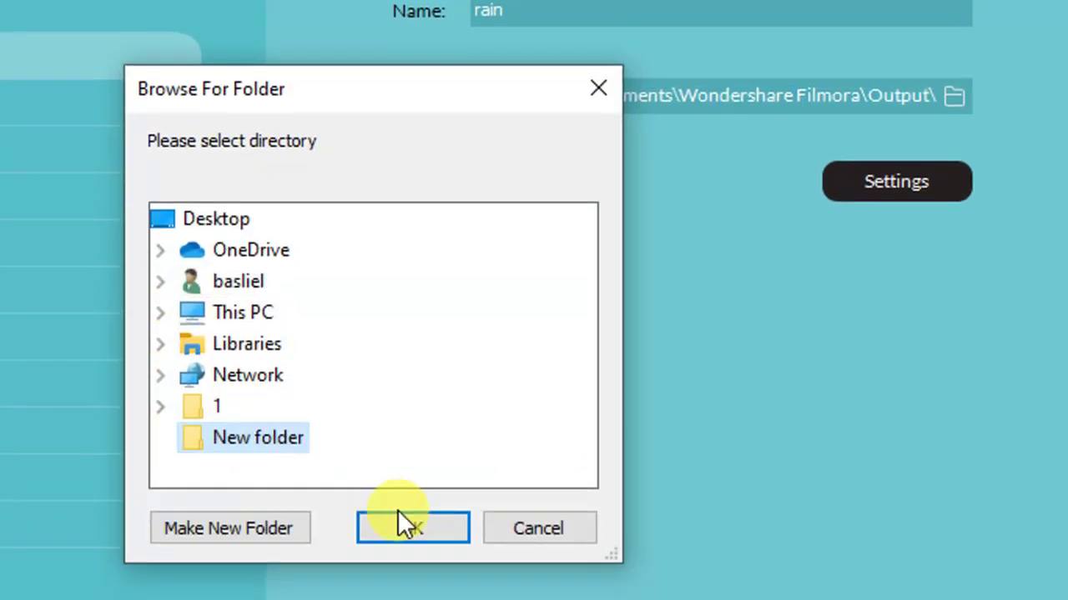
{"action": "left_click", "coordinate": [417, 580]}
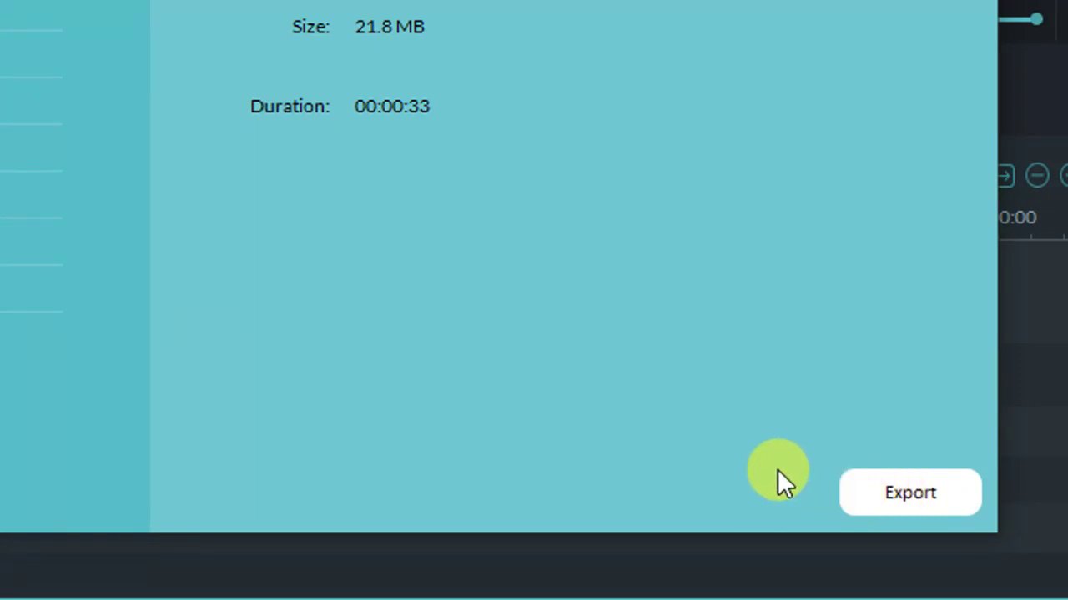
{"action": "left_click", "coordinate": [909, 492]}
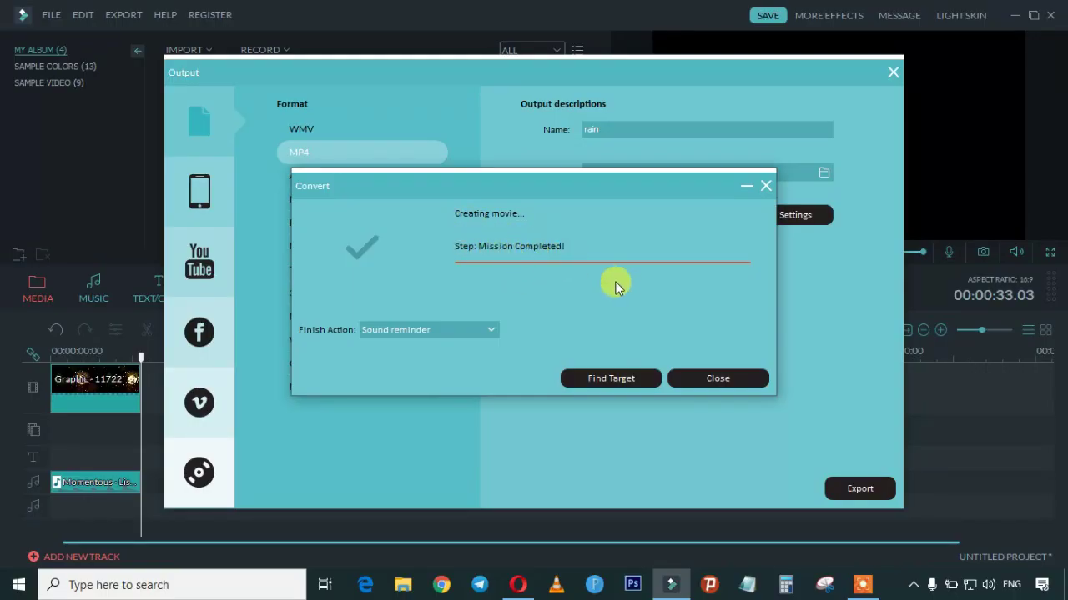
- Show the exported file in its folder, with the File Explorer window maximized and the file icons enlarged
{"action": "left_click", "coordinate": [612, 382]}
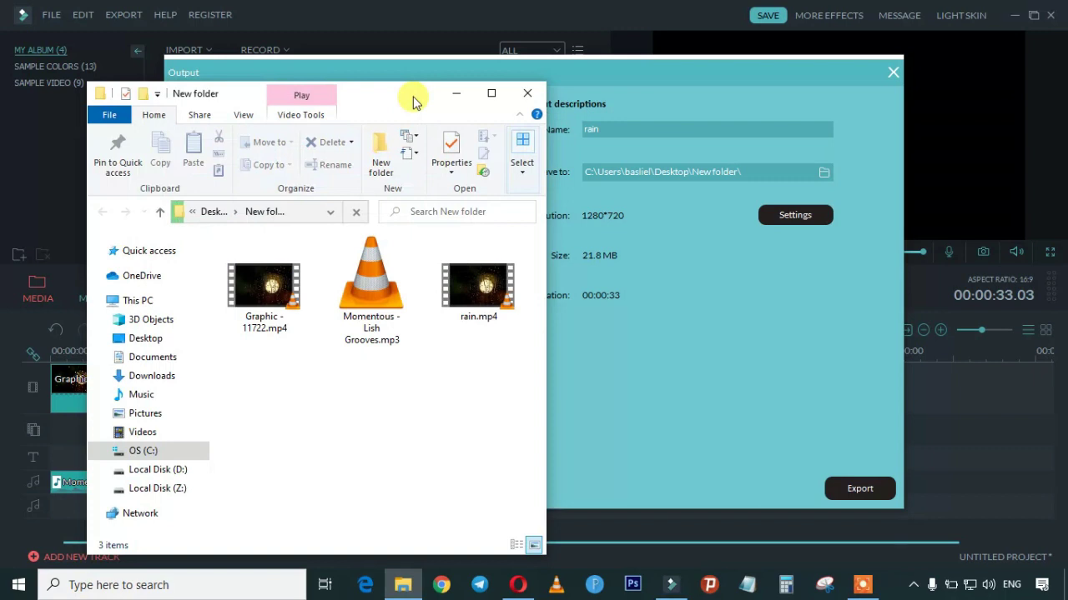
{"action": "double_click", "coordinate": [415, 100]}
{"action": "scroll", "coordinate": [610, 264], "scroll_direction": "up", "scroll_amount": 3, "text": "ctrl"}
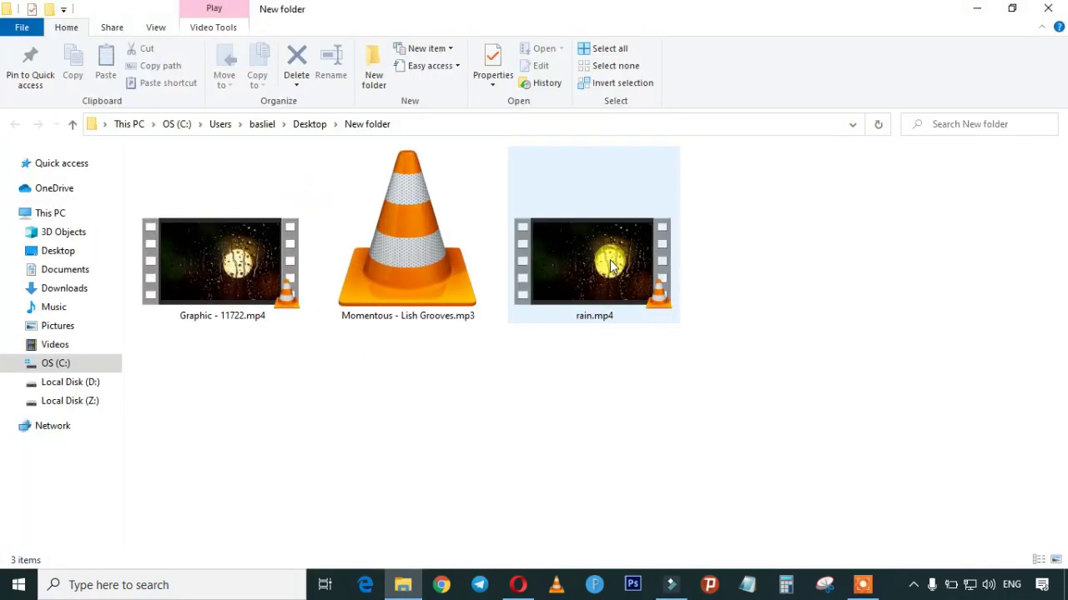
{"action": "scroll", "coordinate": [617, 284], "scroll_direction": "up", "scroll_amount": 1, "text": "ctrl"}
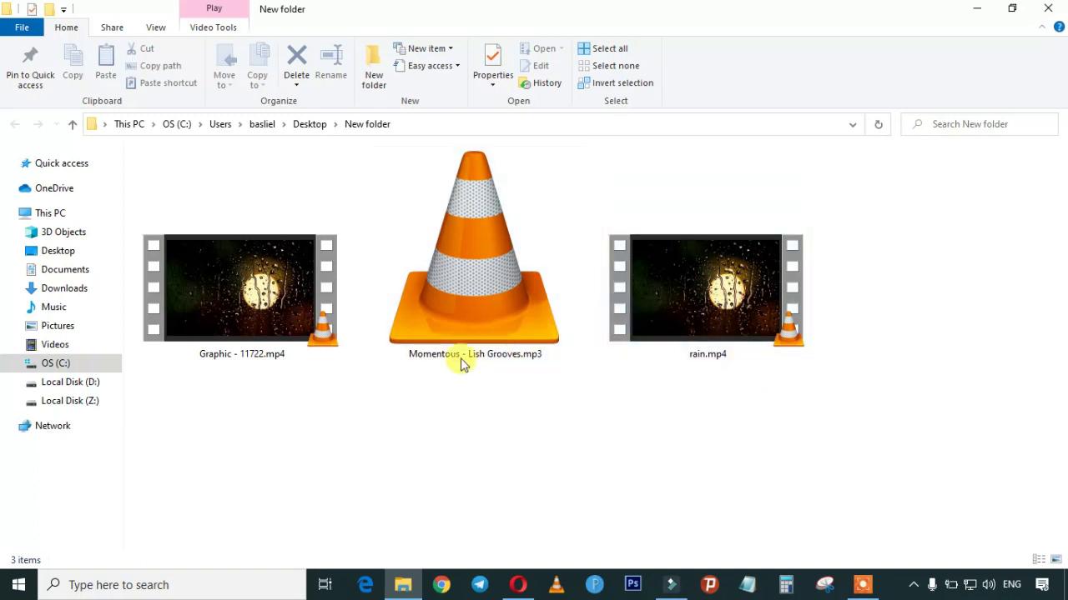
{"action": "left_click", "coordinate": [696, 324]}
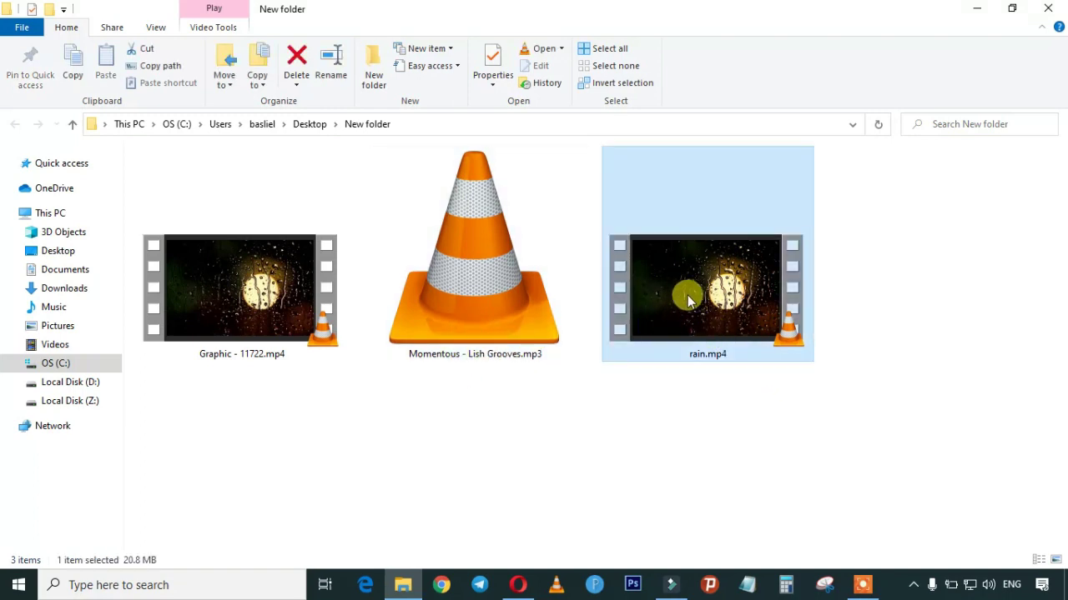
{"action": "left_click", "coordinate": [459, 321]}
{"action": "left_click", "coordinate": [332, 286]}
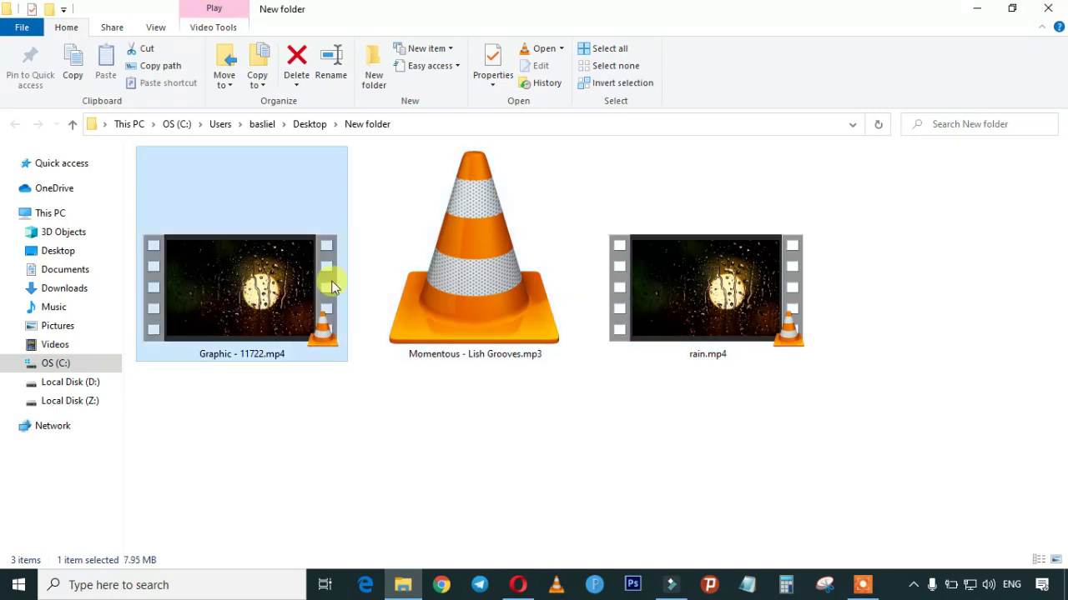
{"action": "left_click_drag", "start_coordinate": [492, 384], "coordinate": [265, 315]}
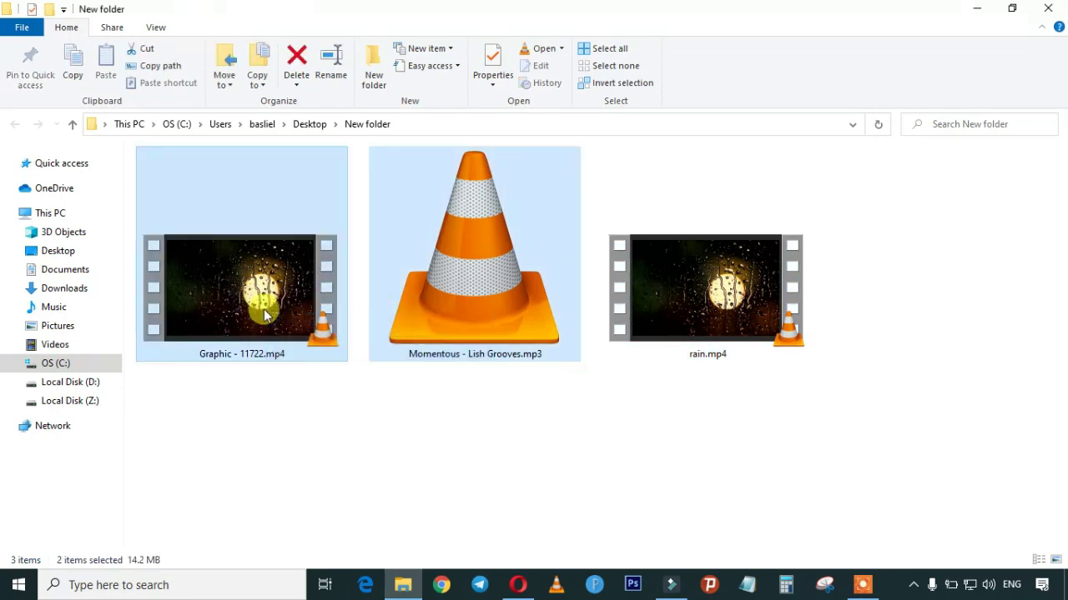
{"action": "left_click", "coordinate": [484, 376]}
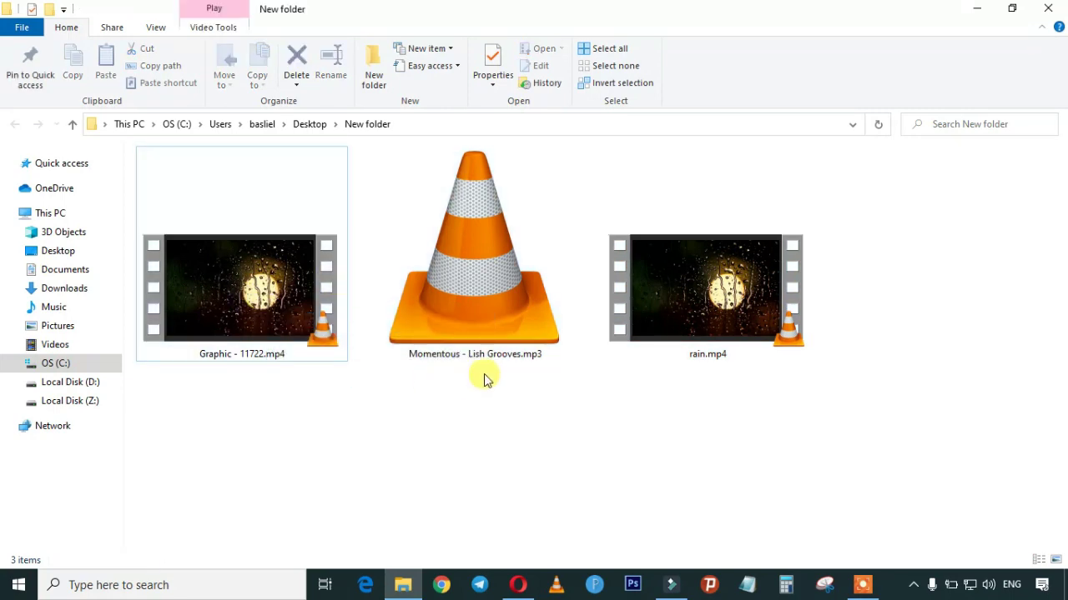
- Play rain.mp4 from New folder in VLC and raise the volume to 120%
{"action": "left_click", "coordinate": [736, 247]}
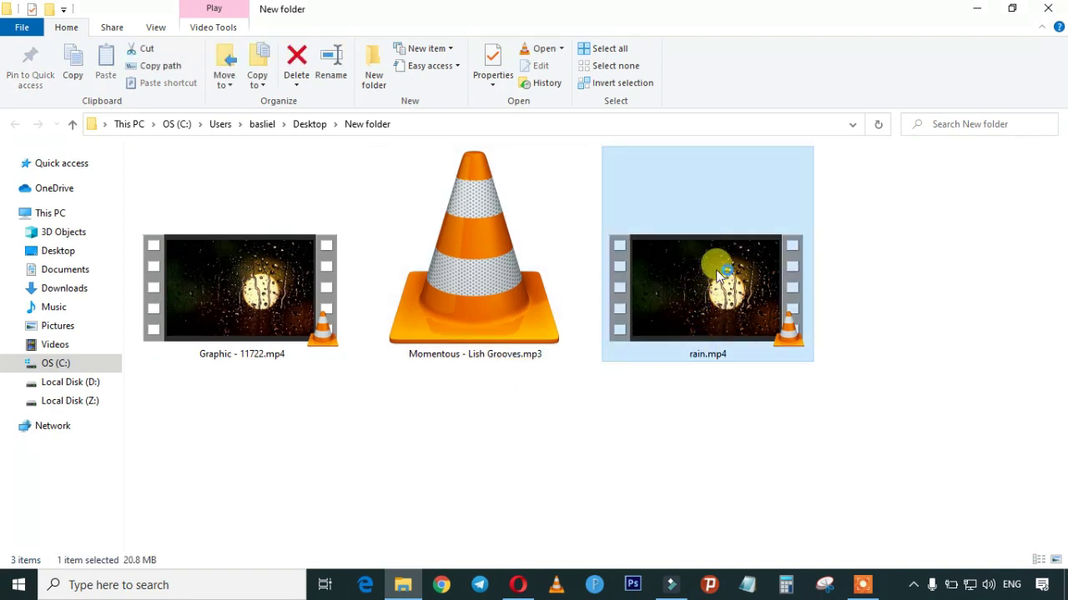
{"action": "double_click", "coordinate": [611, 274]}
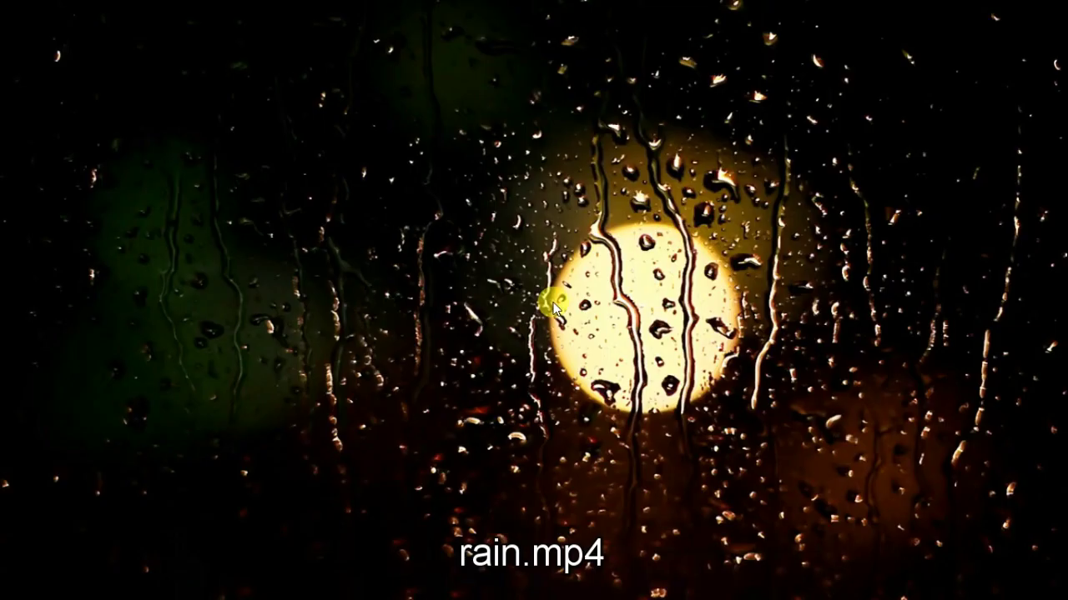
{"action": "scroll", "coordinate": [554, 304], "scroll_direction": "up", "scroll_amount": 5}
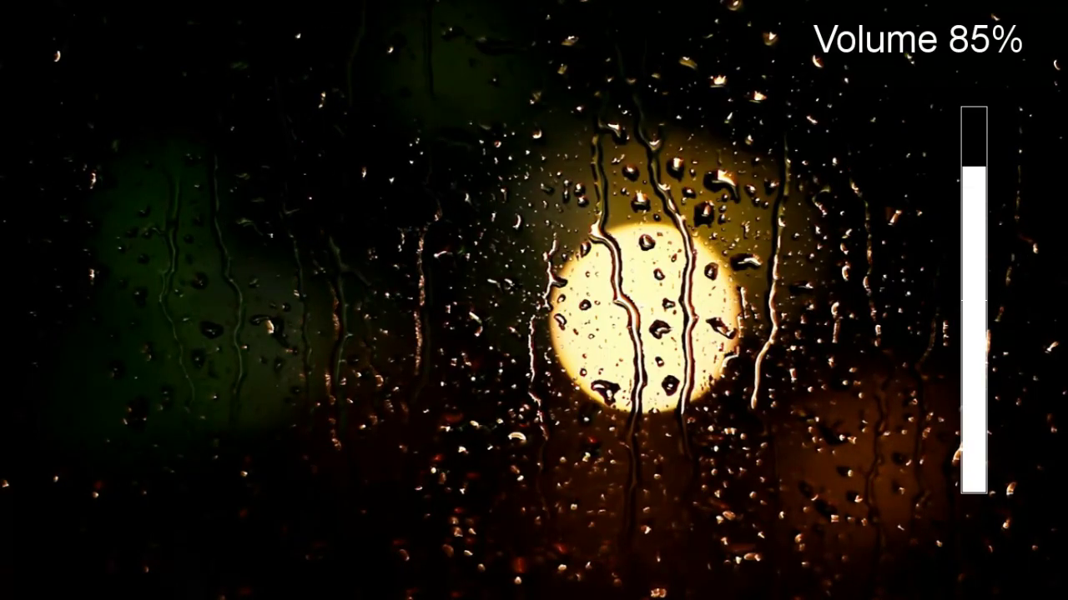
{"action": "scroll", "coordinate": [555, 304], "scroll_direction": "up", "scroll_amount": 1}
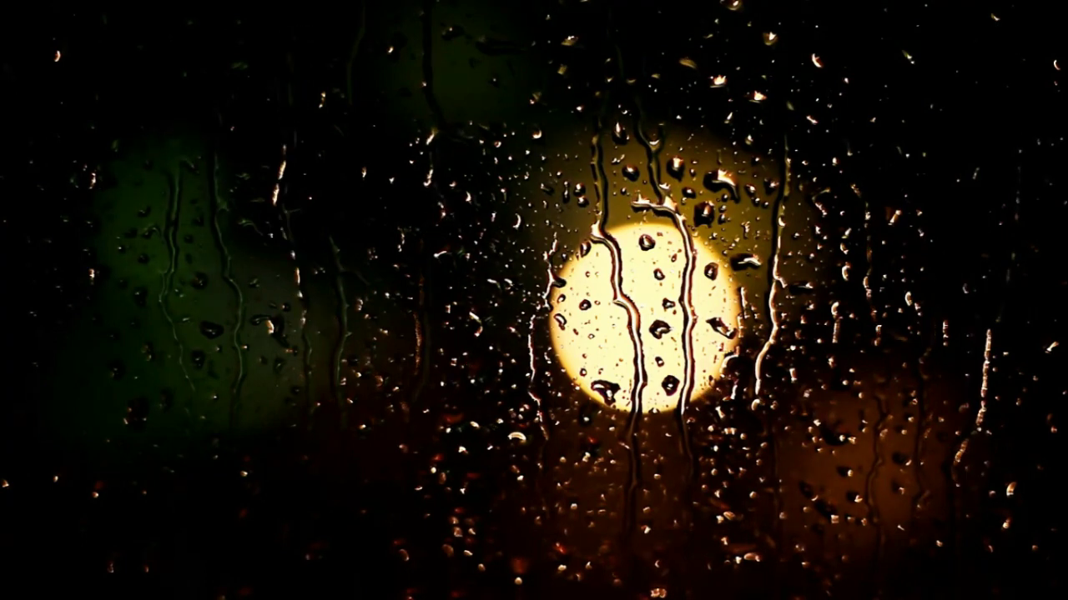
{"action": "scroll", "coordinate": [554, 304], "scroll_direction": "up", "scroll_amount": 6}
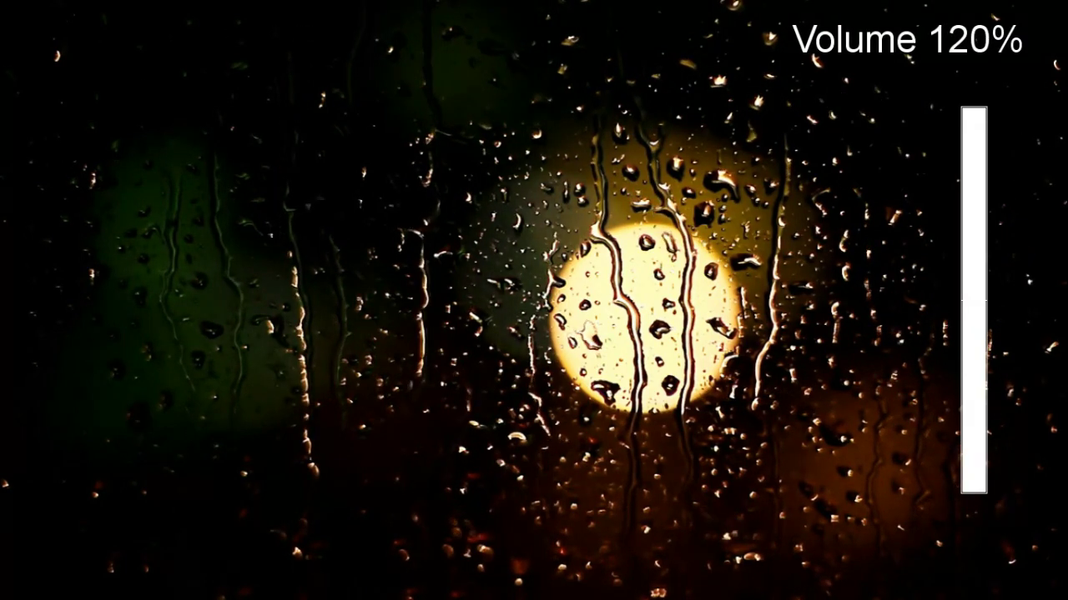
- Skip playback of rain.mp4 forward to 00:13 and 00:22, leave full screen and close the player
{"action": "mouse_move", "coordinate": [217, 417]}
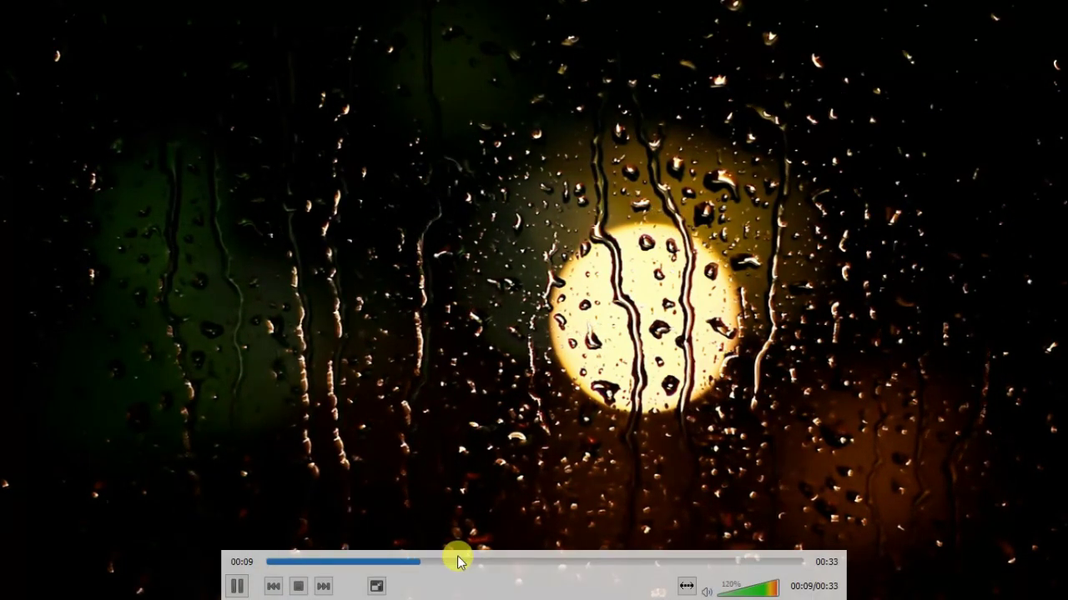
{"action": "left_click", "coordinate": [510, 563]}
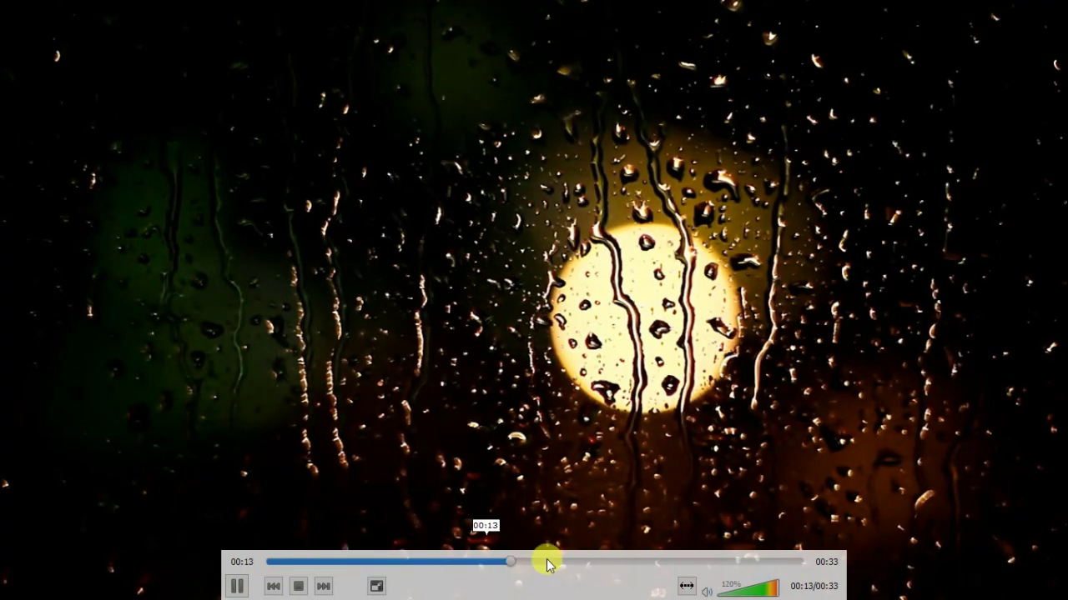
{"action": "left_click", "coordinate": [631, 562]}
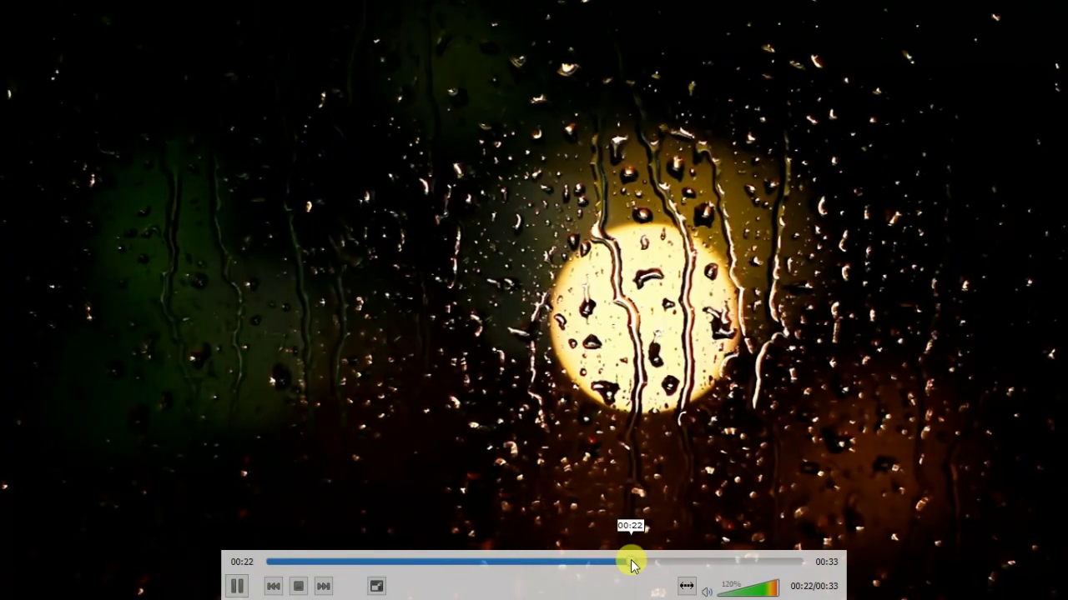
{"action": "double_click", "coordinate": [502, 302]}
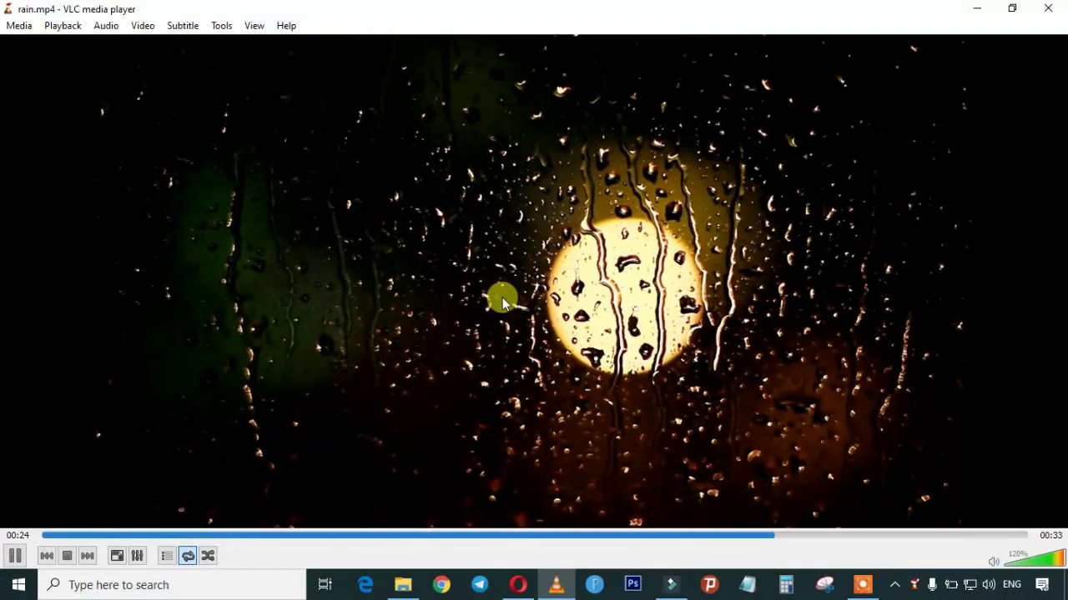
{"action": "double_click", "coordinate": [692, 397]}
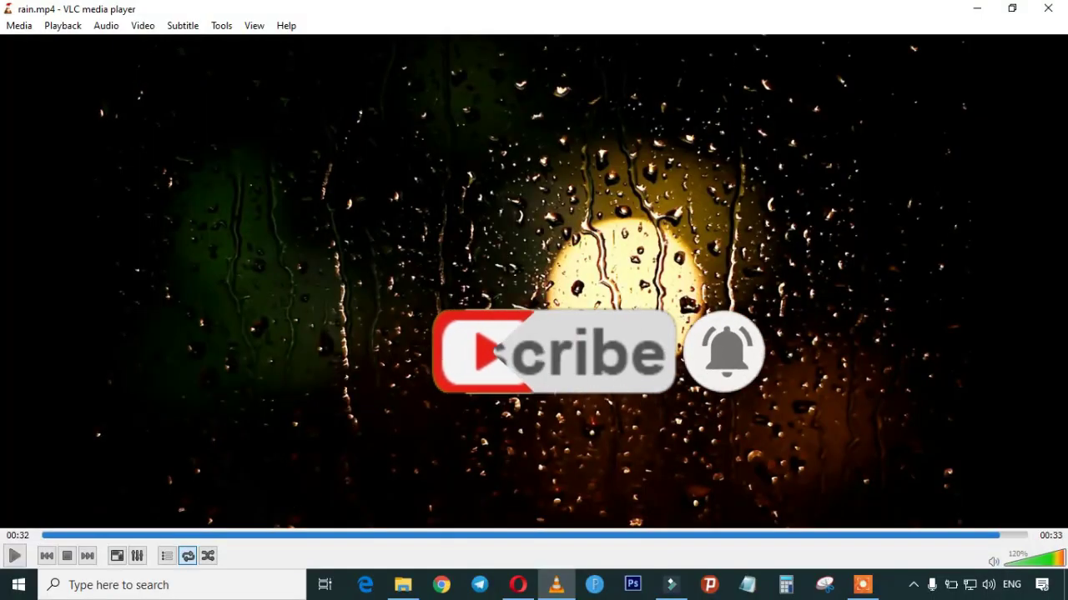
{"action": "left_click", "coordinate": [1047, 8]}
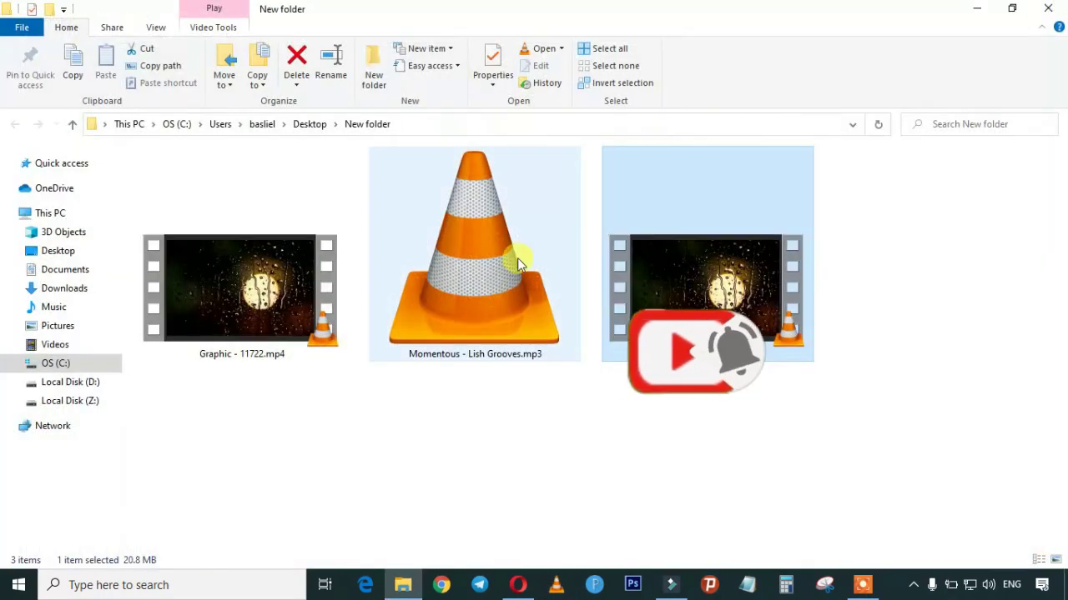
{"action": "left_click", "coordinate": [410, 451]}
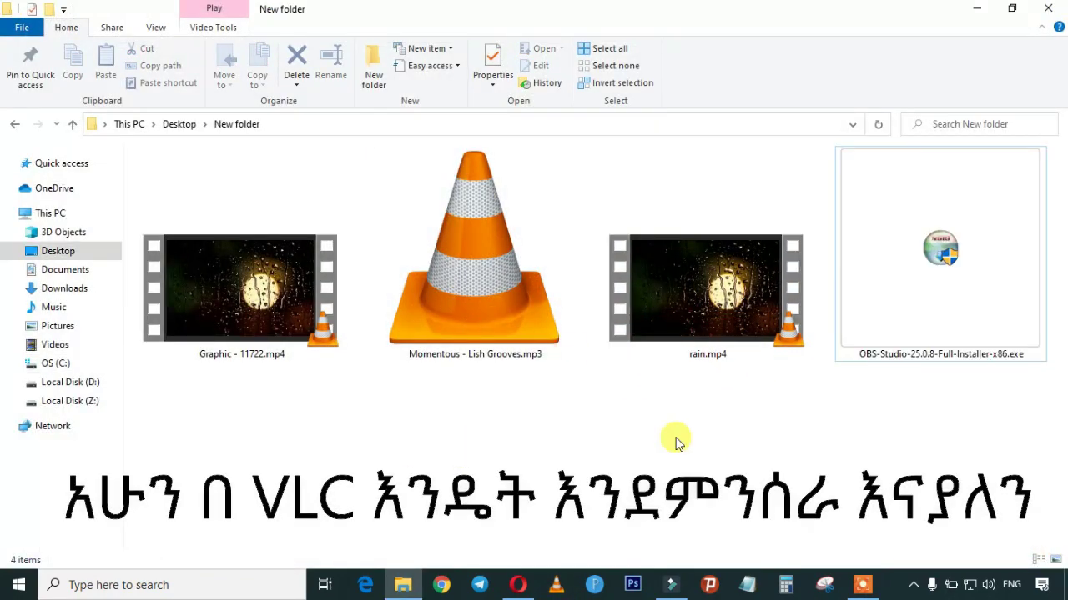
- Search Windows for obs and launch OBS Studio (32bit)
{"action": "left_click", "coordinate": [905, 355]}
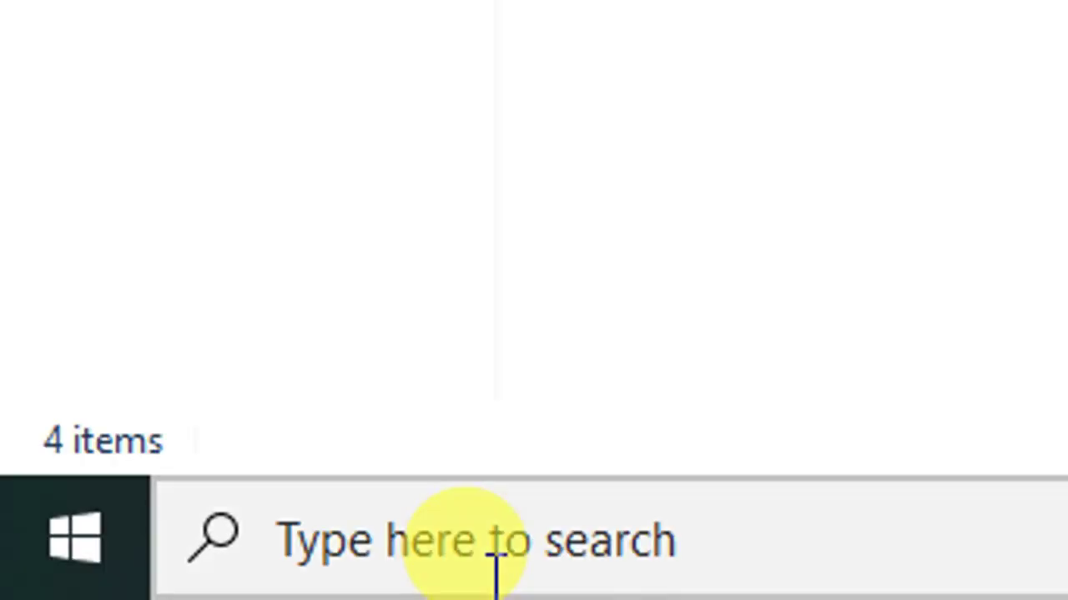
{"action": "left_click", "coordinate": [123, 592]}
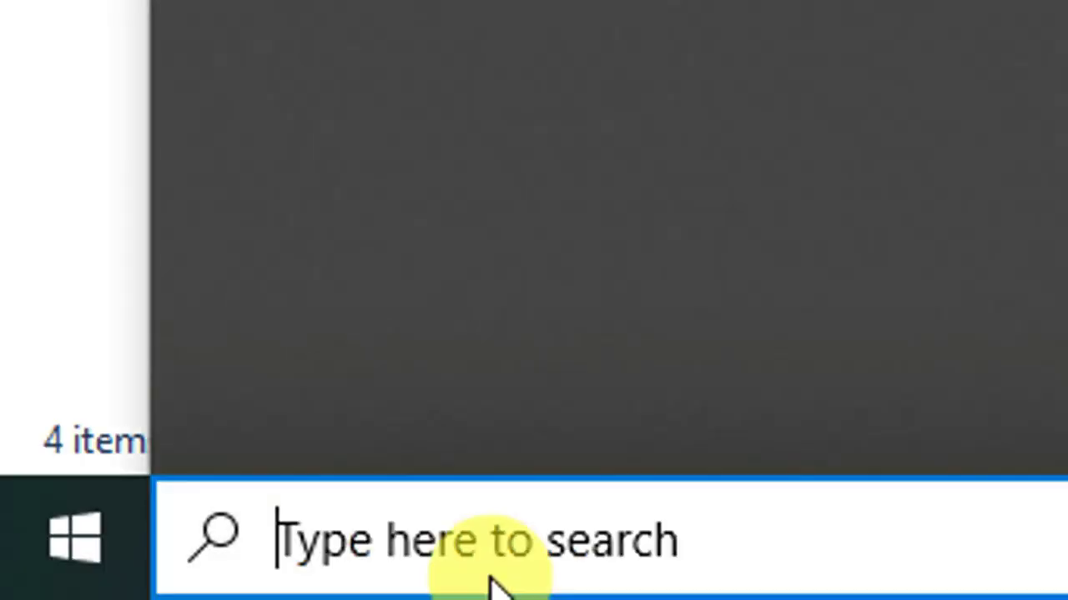
{"action": "type", "text": "obs"}
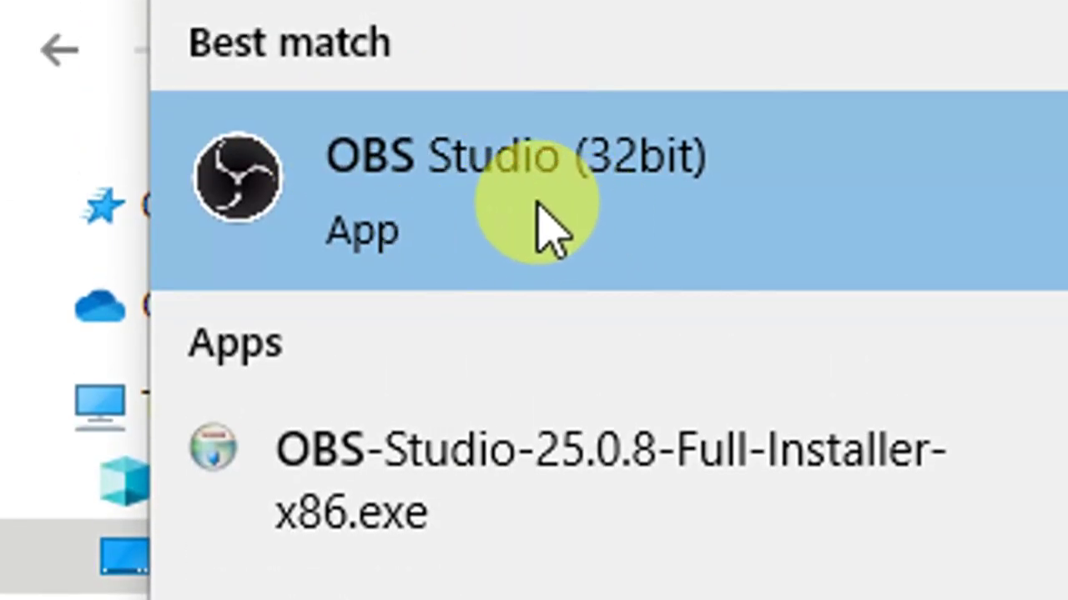
{"action": "left_click", "coordinate": [547, 229]}
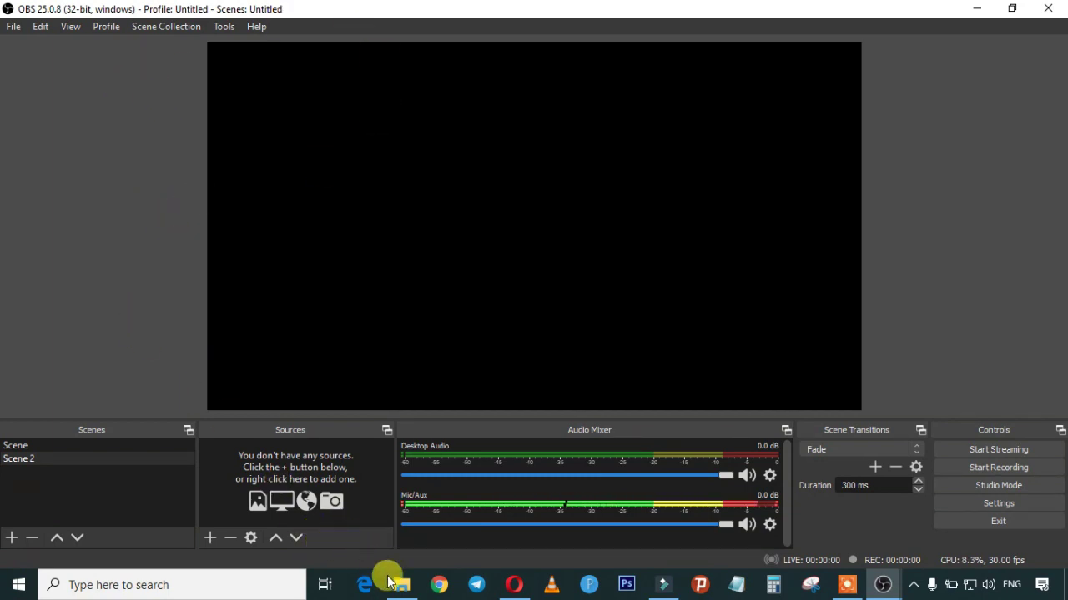
- Launch VLC media player and look at its Open Media options without opening a file
{"action": "left_click", "coordinate": [553, 588]}
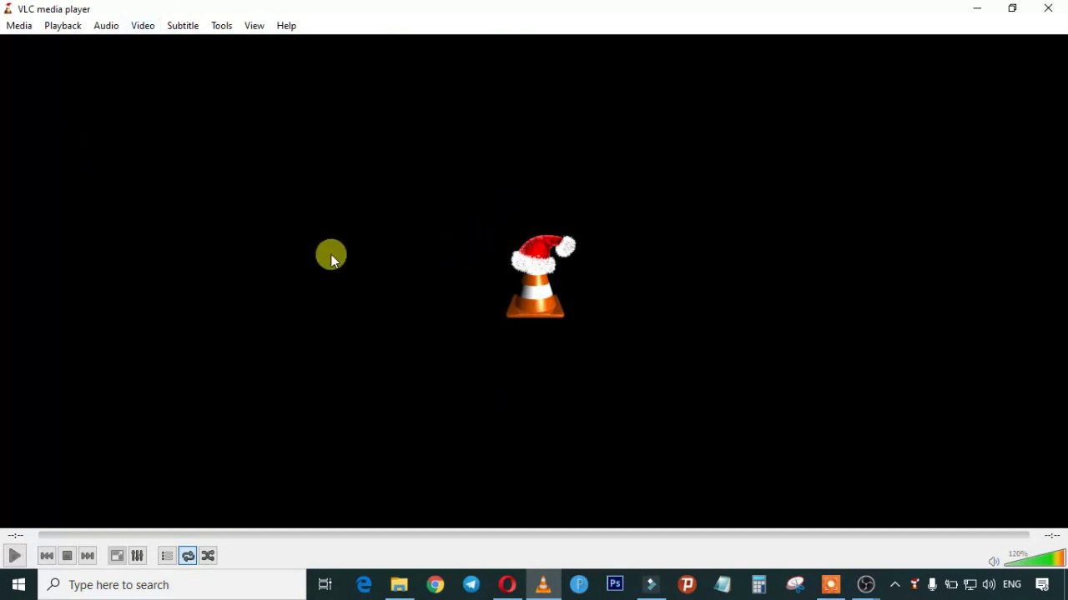
{"action": "right_click", "coordinate": [331, 259]}
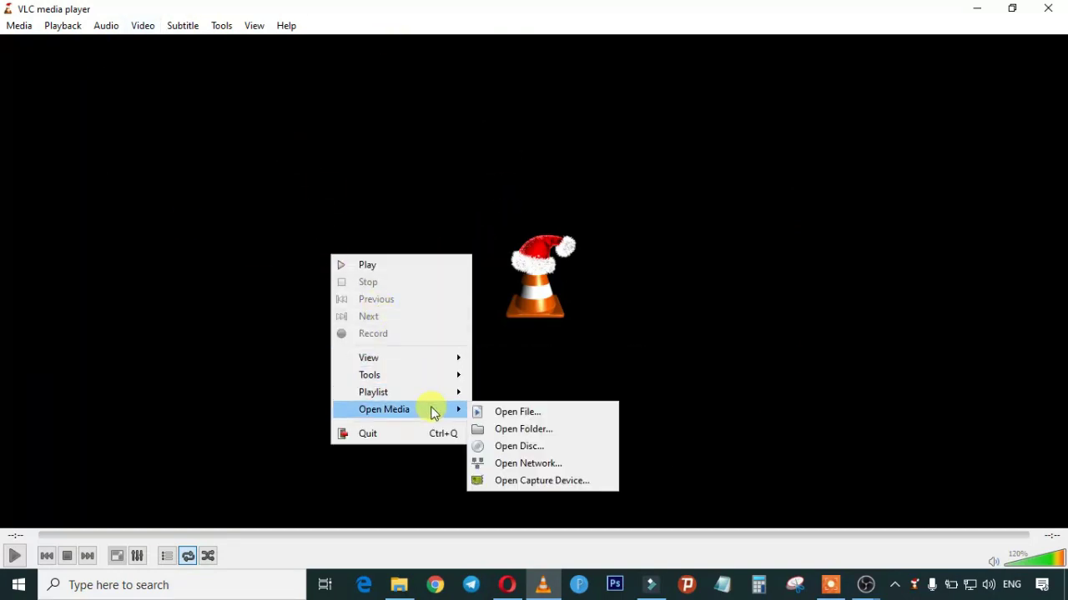
{"action": "left_click", "coordinate": [218, 333]}
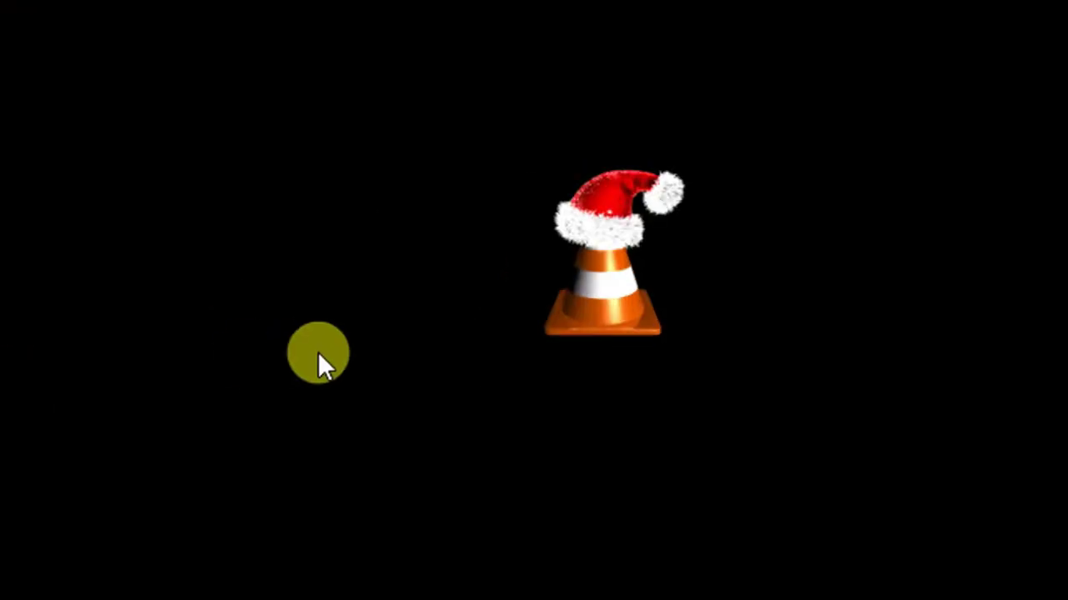
{"action": "right_click", "coordinate": [394, 332]}
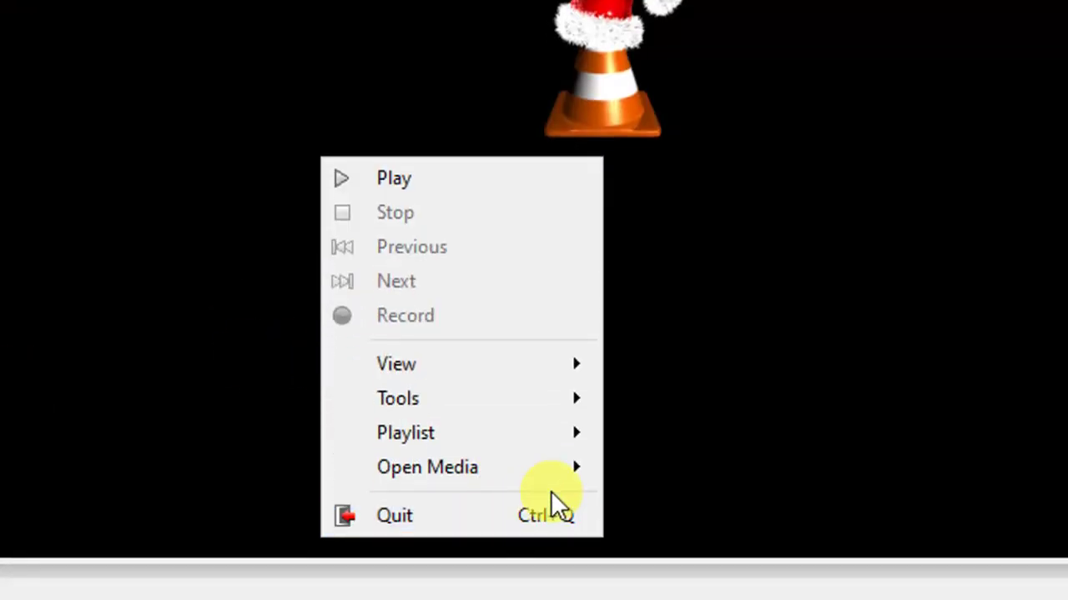
{"action": "mouse_move", "coordinate": [519, 432]}
{"action": "mouse_move", "coordinate": [527, 407]}
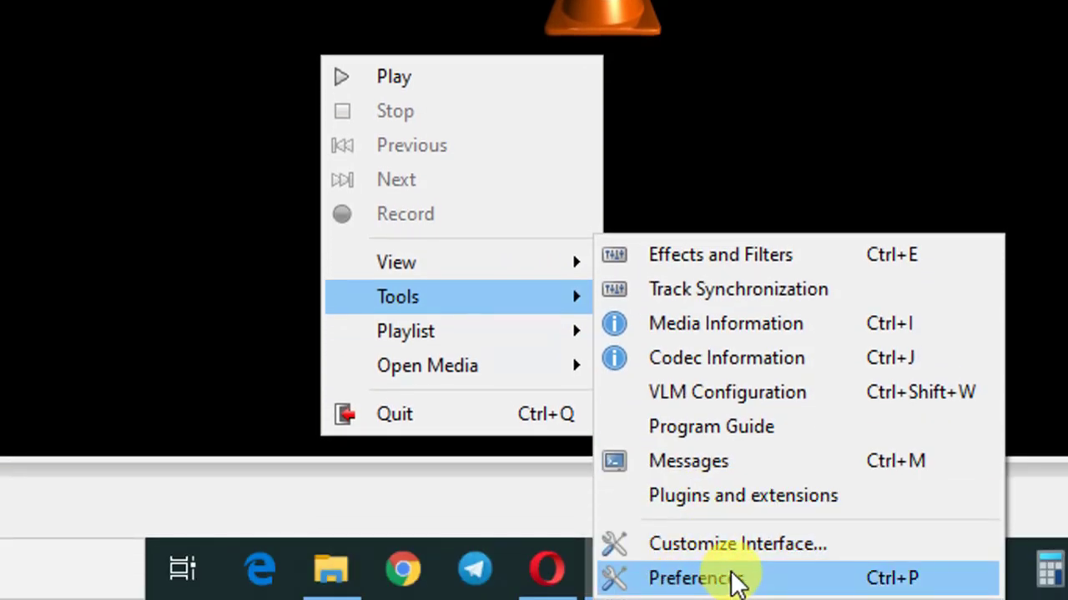
{"action": "left_click", "coordinate": [210, 192]}
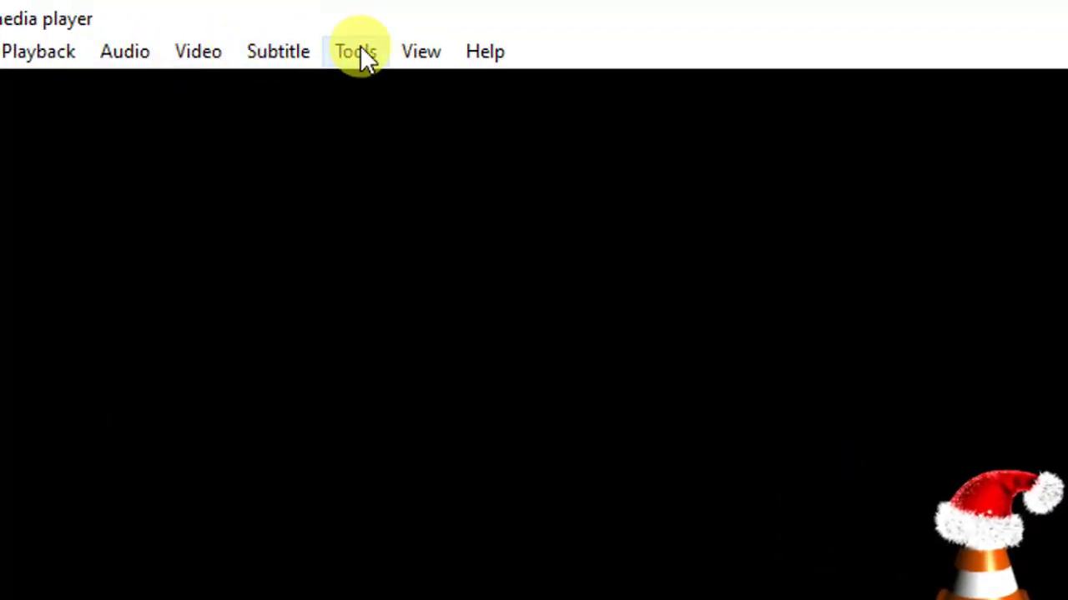
- Open VLC's preferences, show all settings and display the Qt options under Main interfaces
{"action": "left_click", "coordinate": [359, 52]}
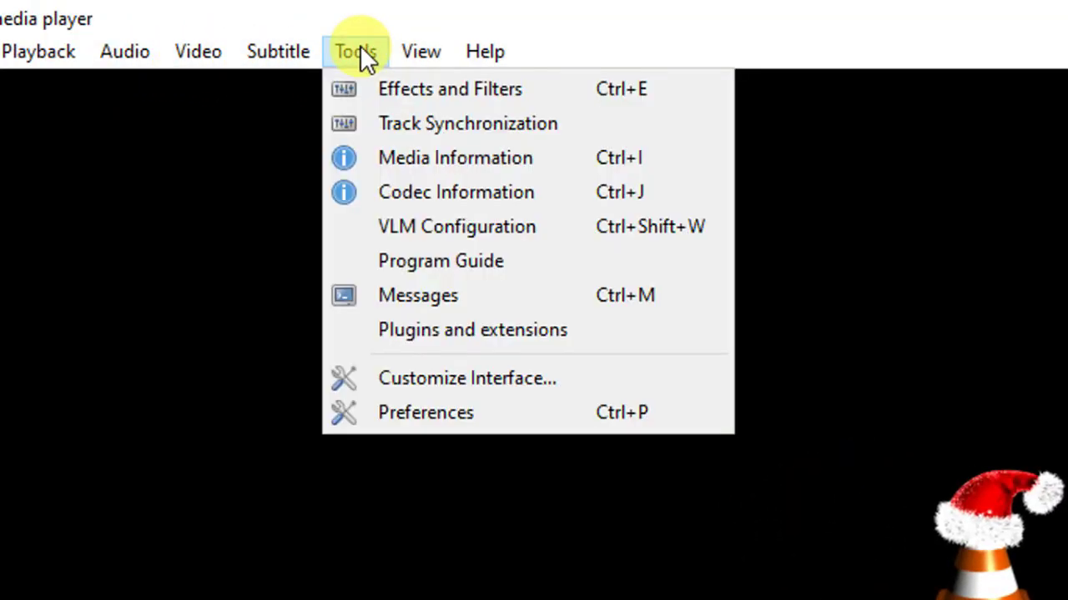
{"action": "left_click", "coordinate": [470, 412]}
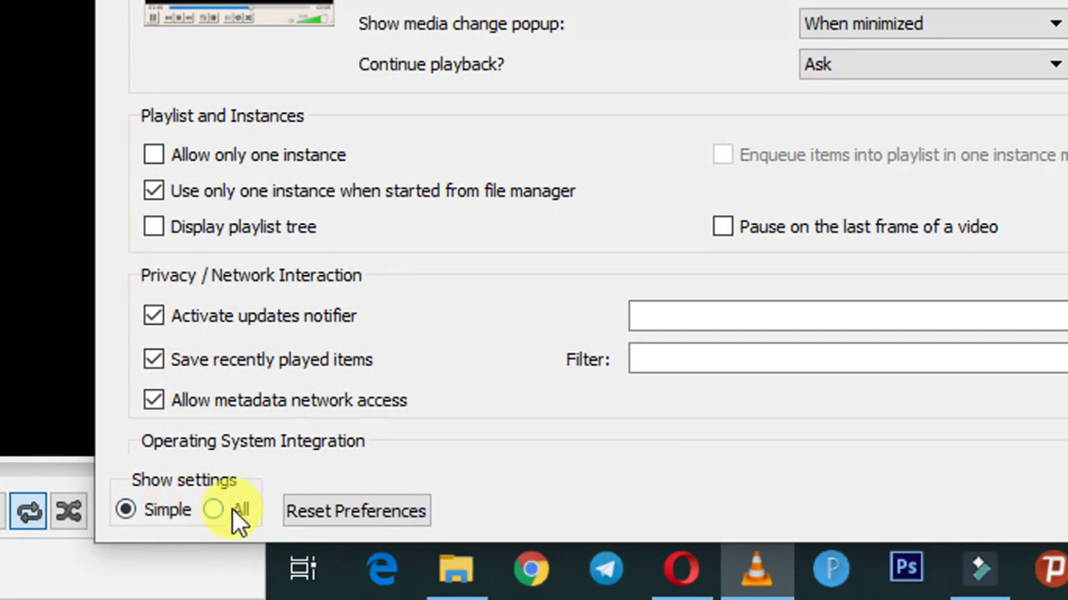
{"action": "left_click", "coordinate": [219, 510]}
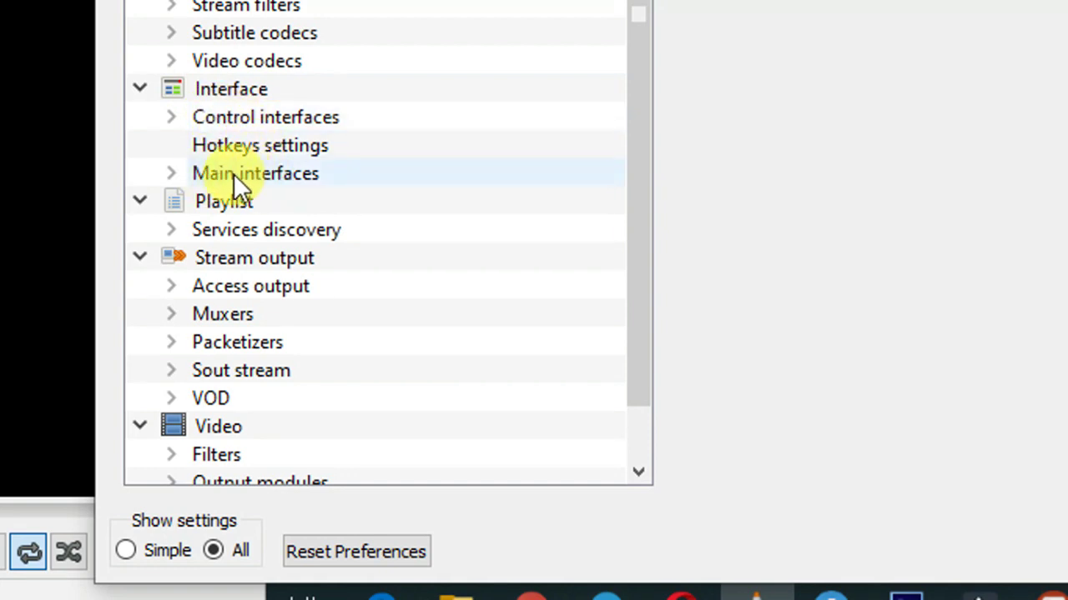
{"action": "left_click", "coordinate": [171, 172]}
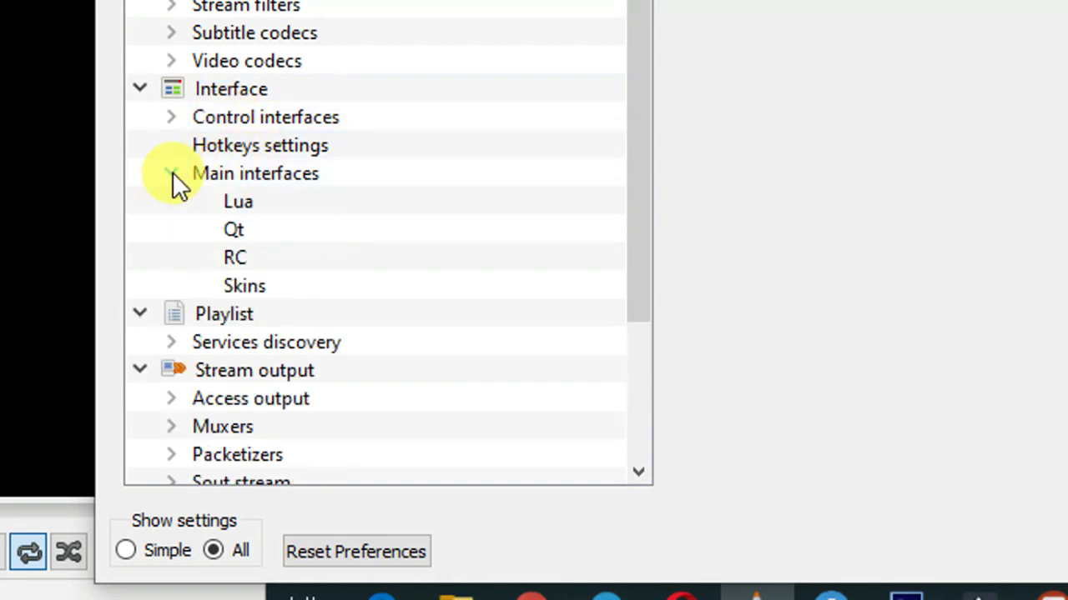
{"action": "left_click", "coordinate": [241, 232]}
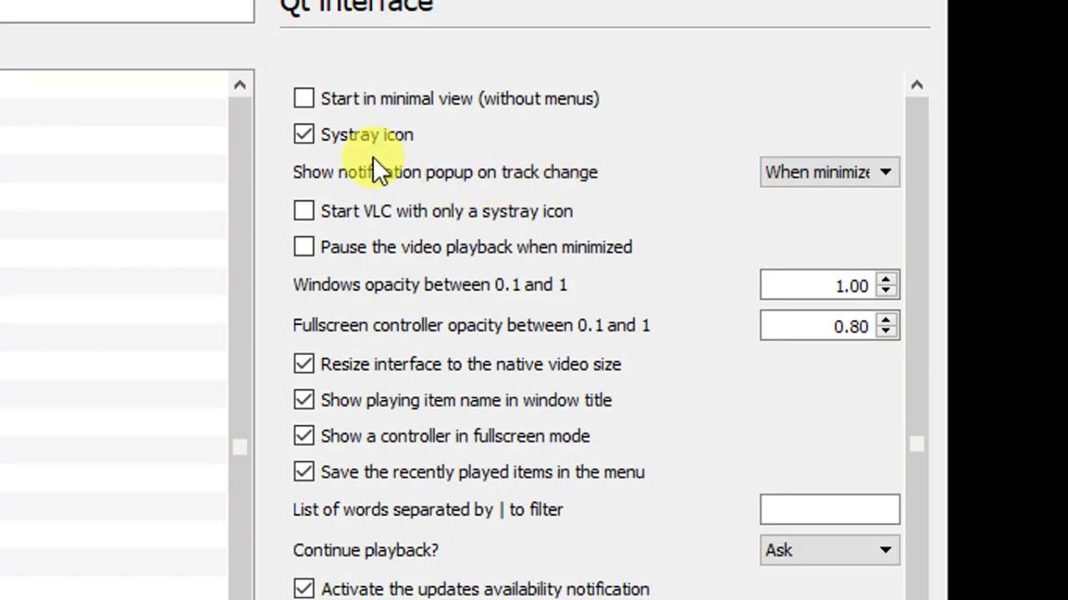
- Set the notification popup on track change to Never and save the preferences
{"action": "mouse_move", "coordinate": [322, 166]}
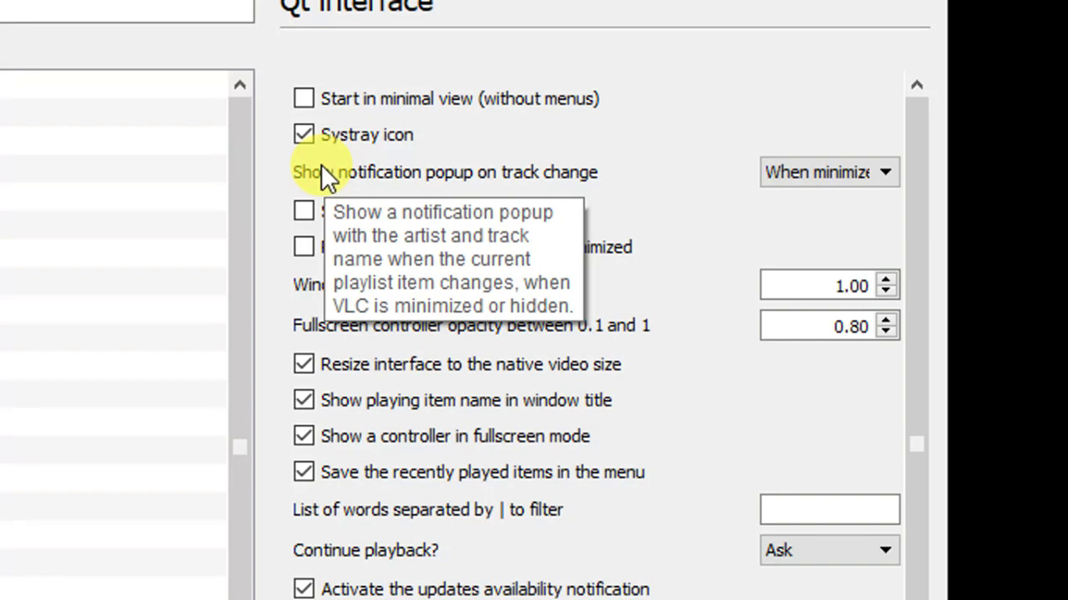
{"action": "left_click", "coordinate": [815, 180]}
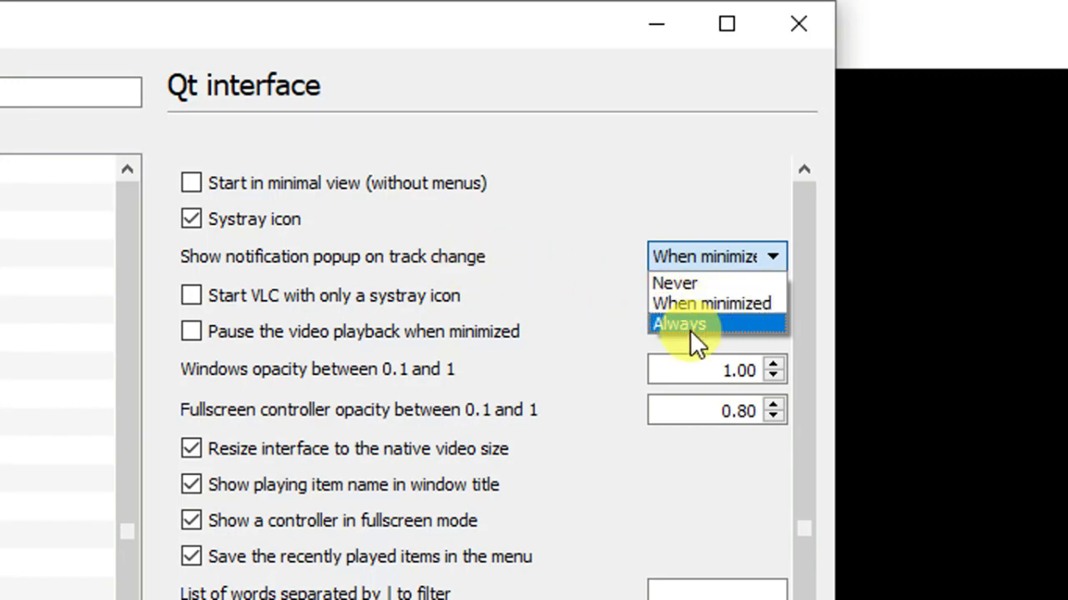
{"action": "left_click", "coordinate": [688, 282]}
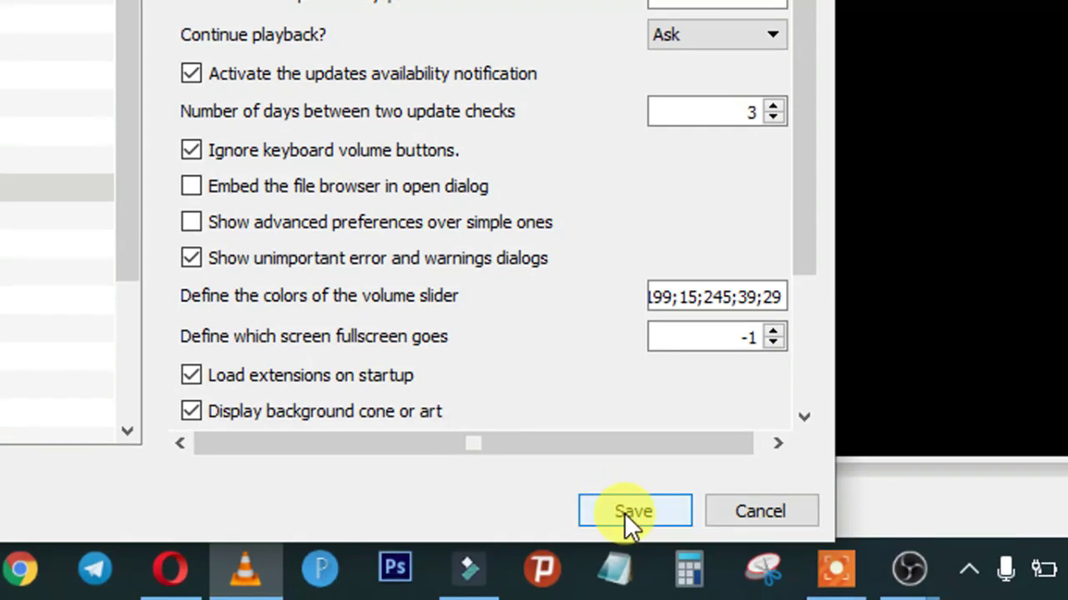
{"action": "left_click", "coordinate": [610, 508]}
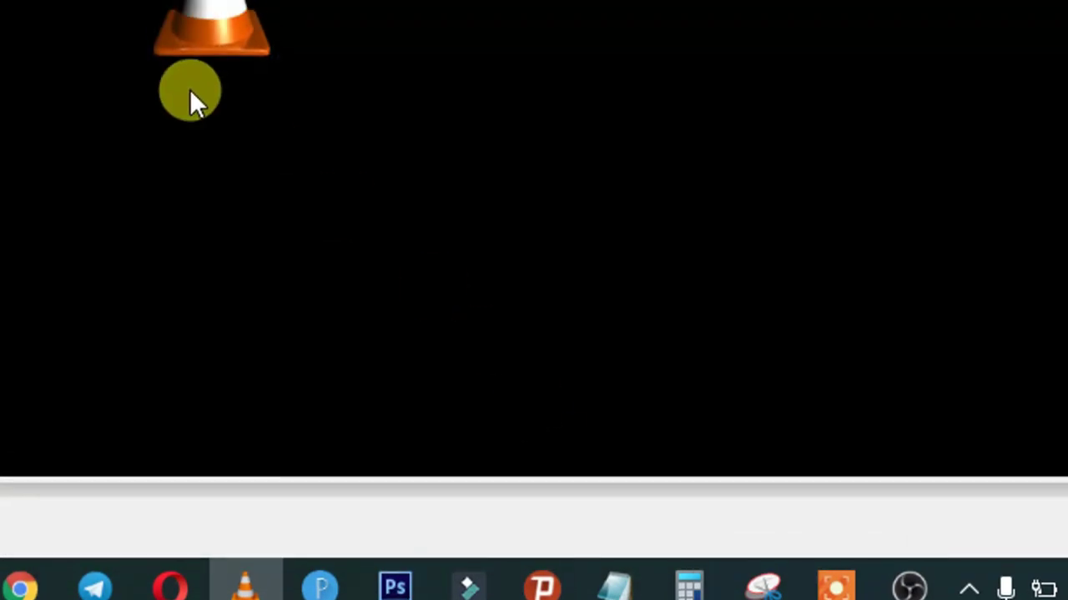
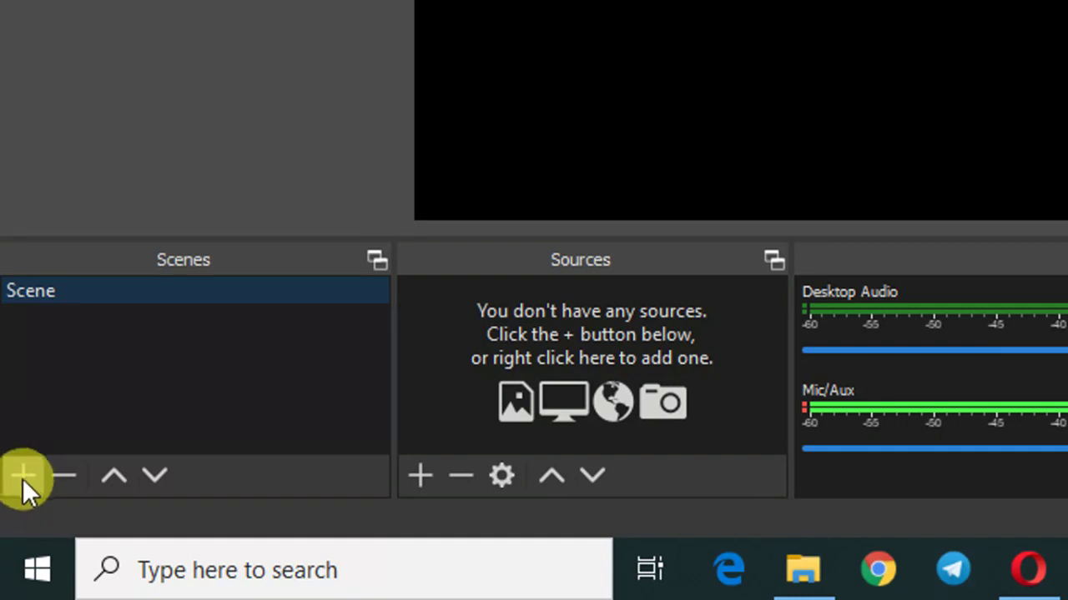
- In OBS Studio, add a new scene named Scene 2 and select it
{"action": "left_click", "coordinate": [23, 475]}
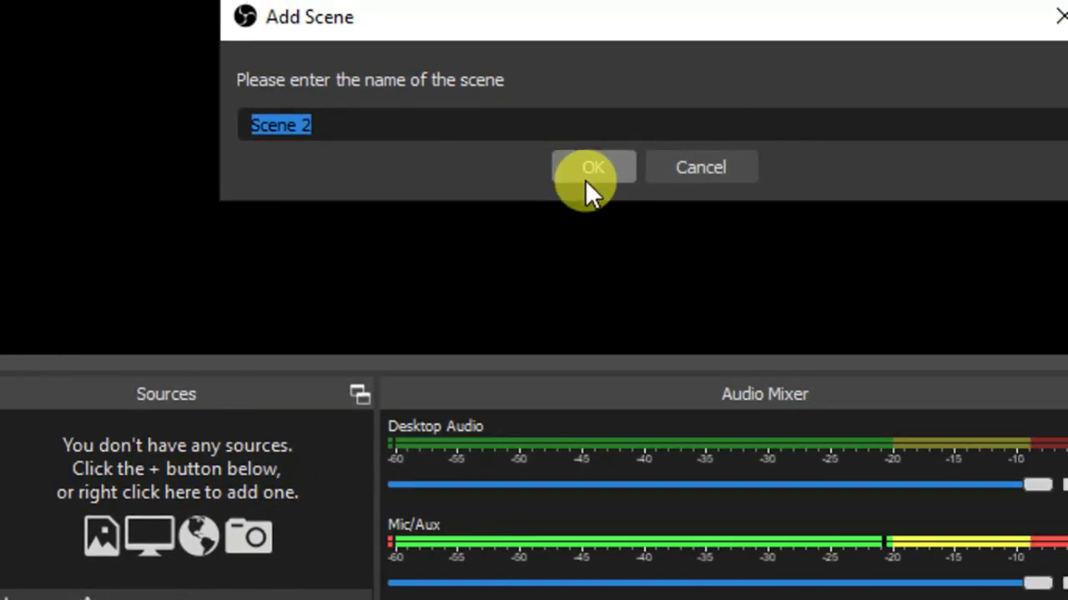
{"action": "left_click", "coordinate": [568, 168]}
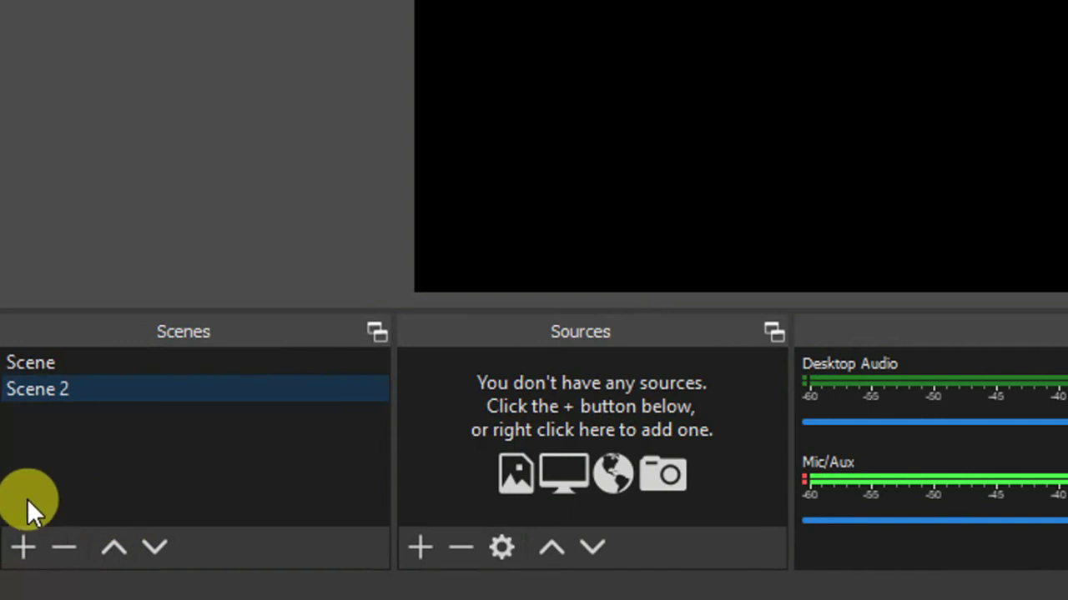
{"action": "left_click", "coordinate": [64, 387]}
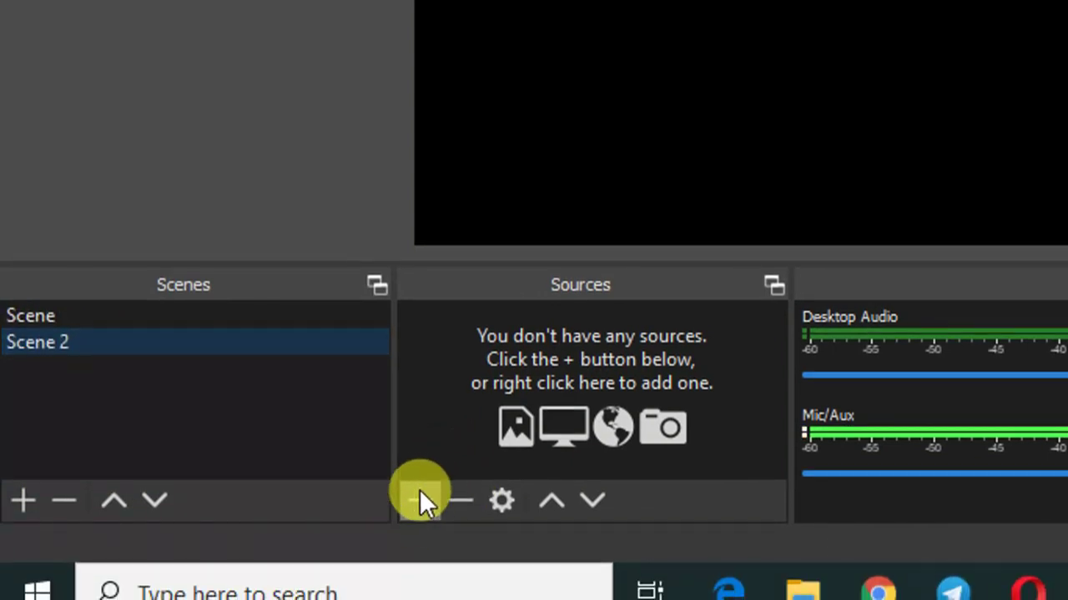
- Add a Game Capture source in Capture specific window mode, targeting the window [vlc.exe]: rain.mp4 - VLC media player
{"action": "left_click", "coordinate": [419, 498]}
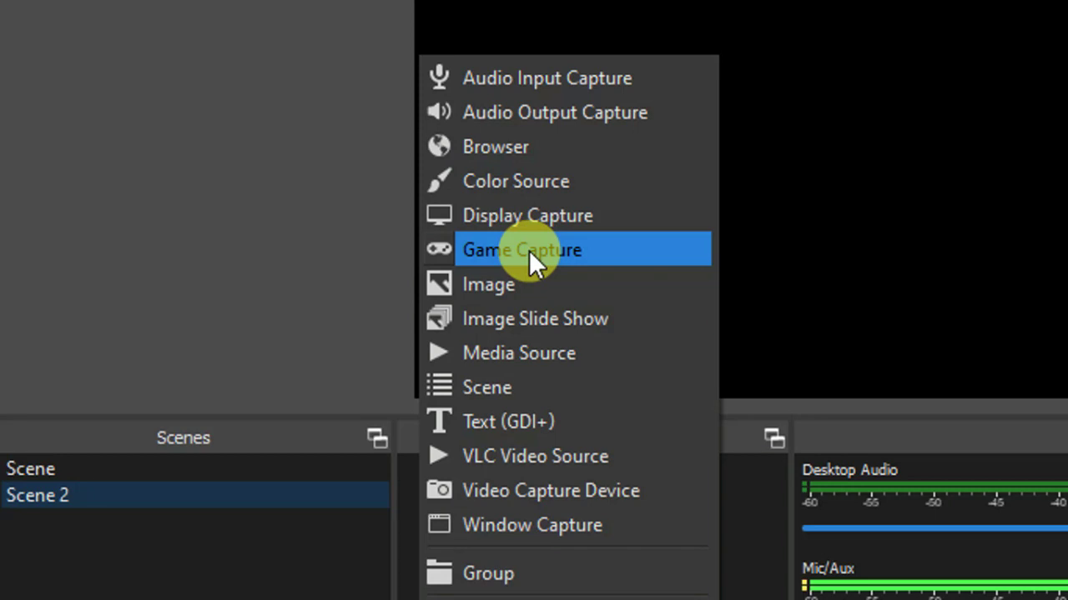
{"action": "left_click", "coordinate": [529, 250]}
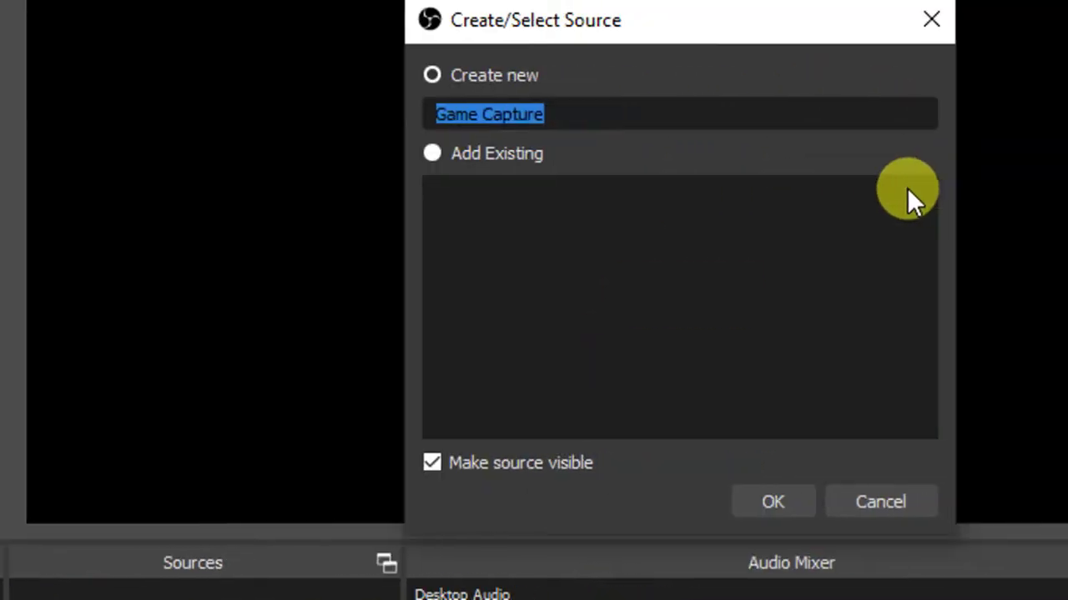
{"action": "left_click", "coordinate": [770, 494]}
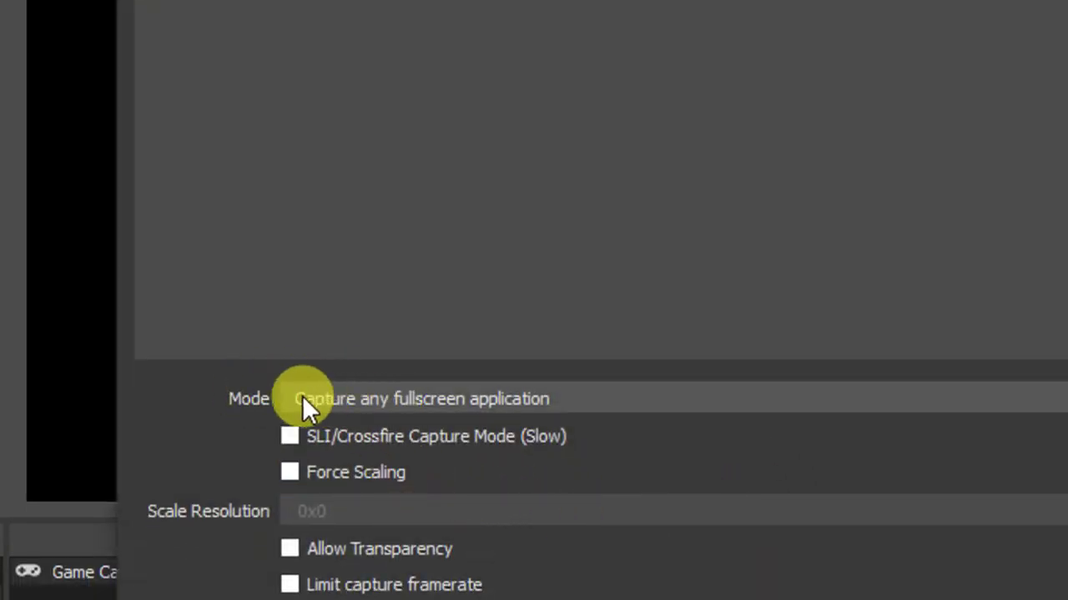
{"action": "left_click", "coordinate": [359, 398]}
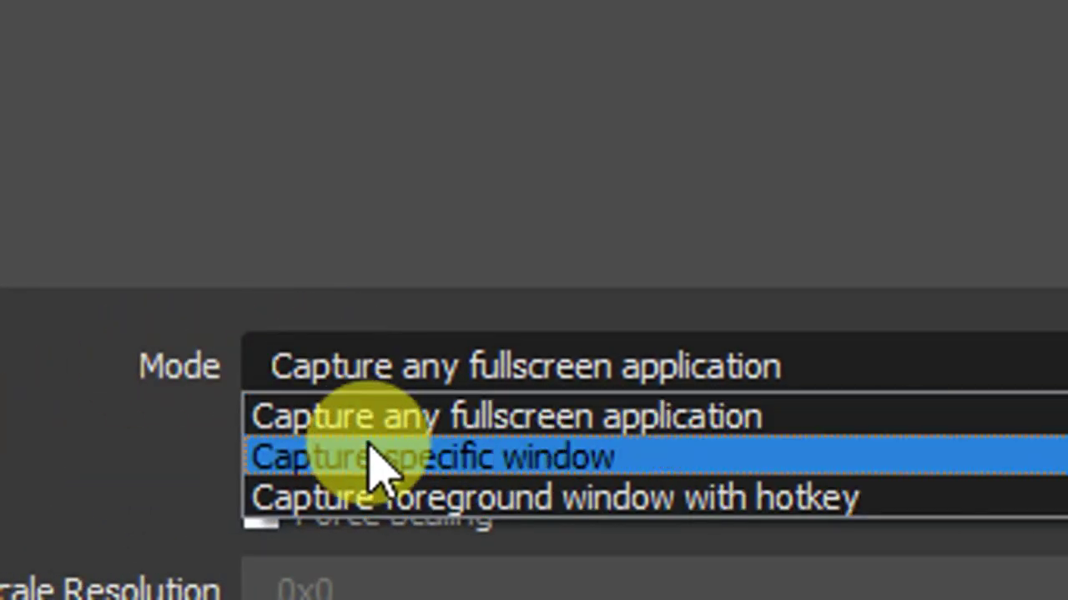
{"action": "left_click", "coordinate": [467, 470]}
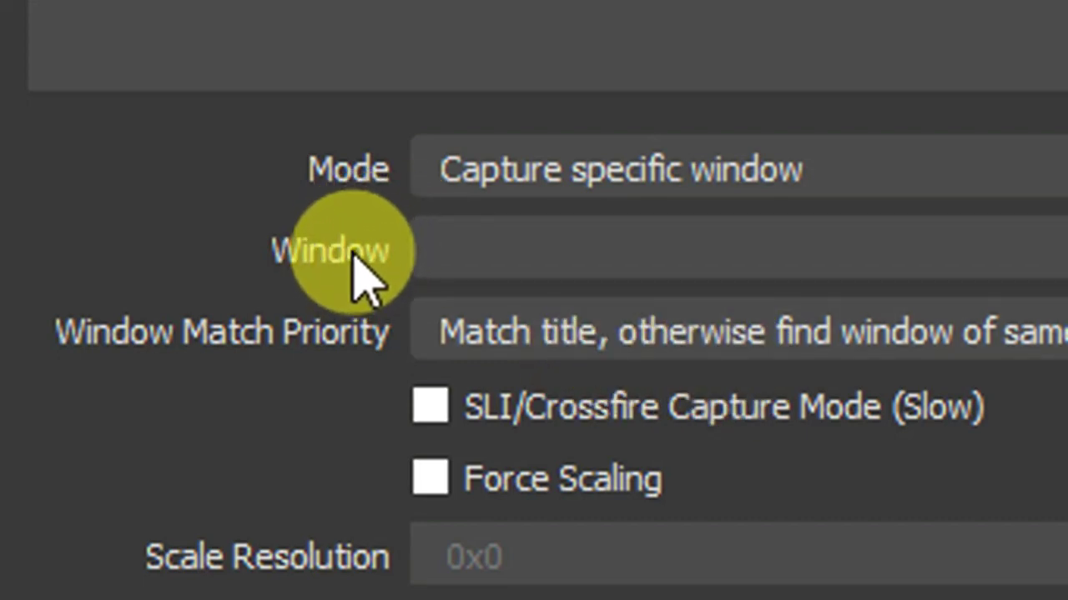
{"action": "left_click", "coordinate": [529, 252]}
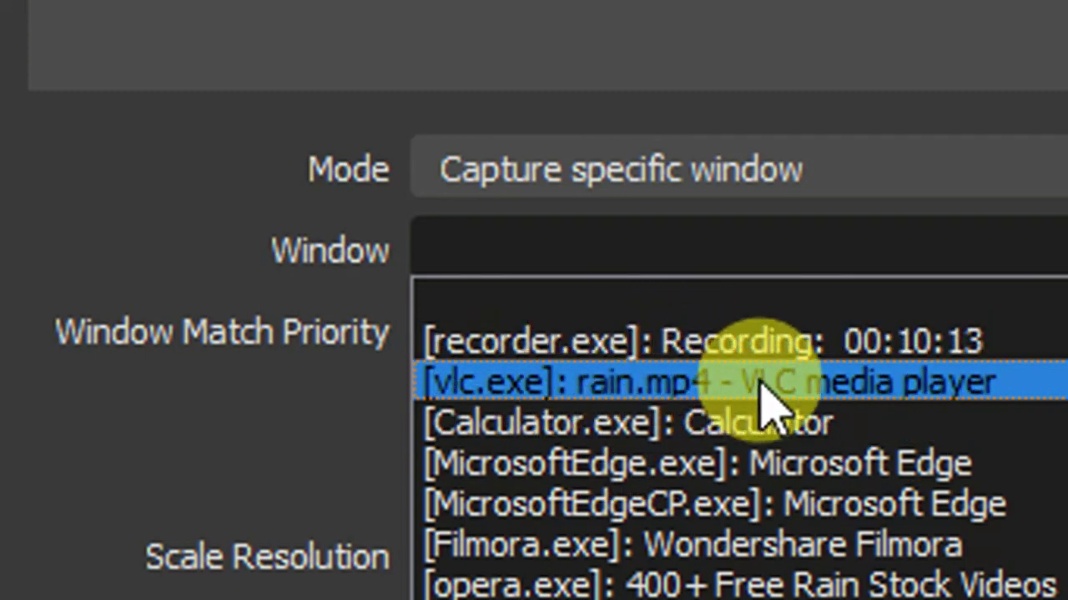
{"action": "left_click", "coordinate": [701, 390]}
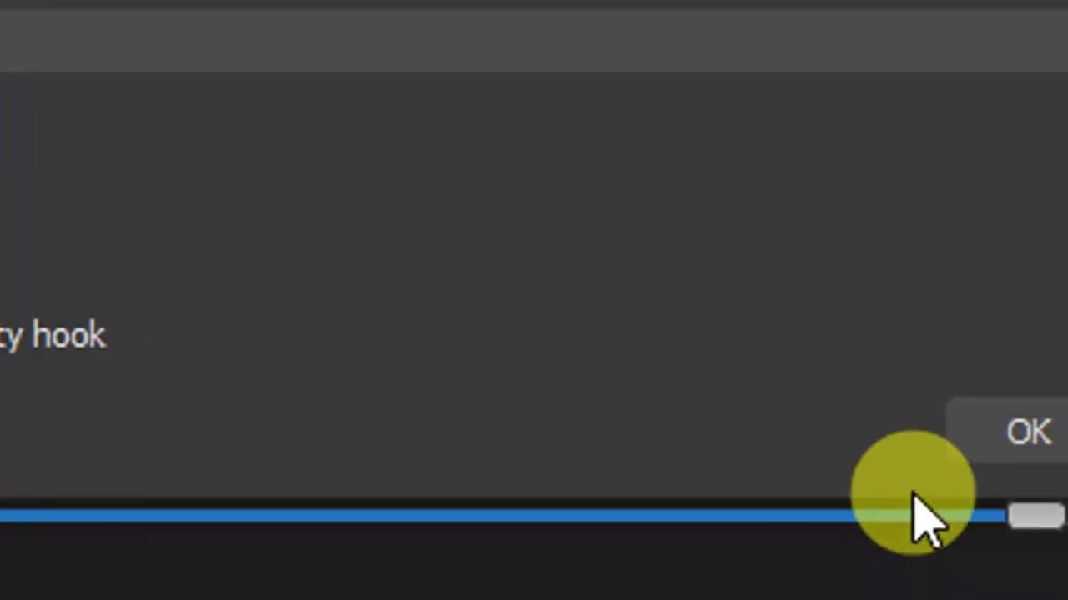
{"action": "left_click", "coordinate": [822, 421]}
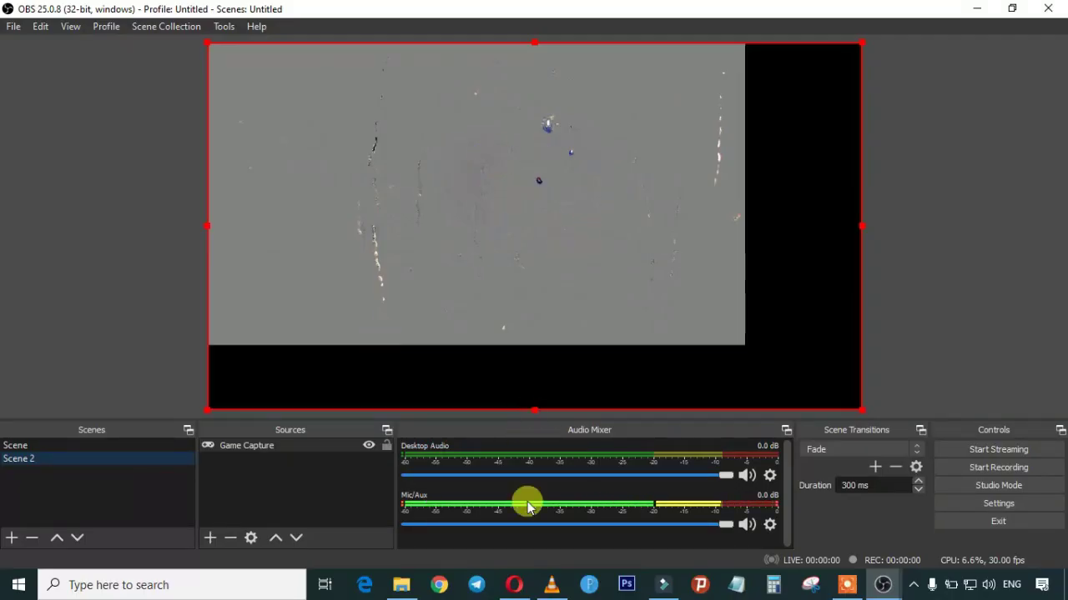
- Switch to VLC, shrink its window and place it beside OBS to compare the video with the captured preview
{"action": "left_click", "coordinate": [551, 588]}
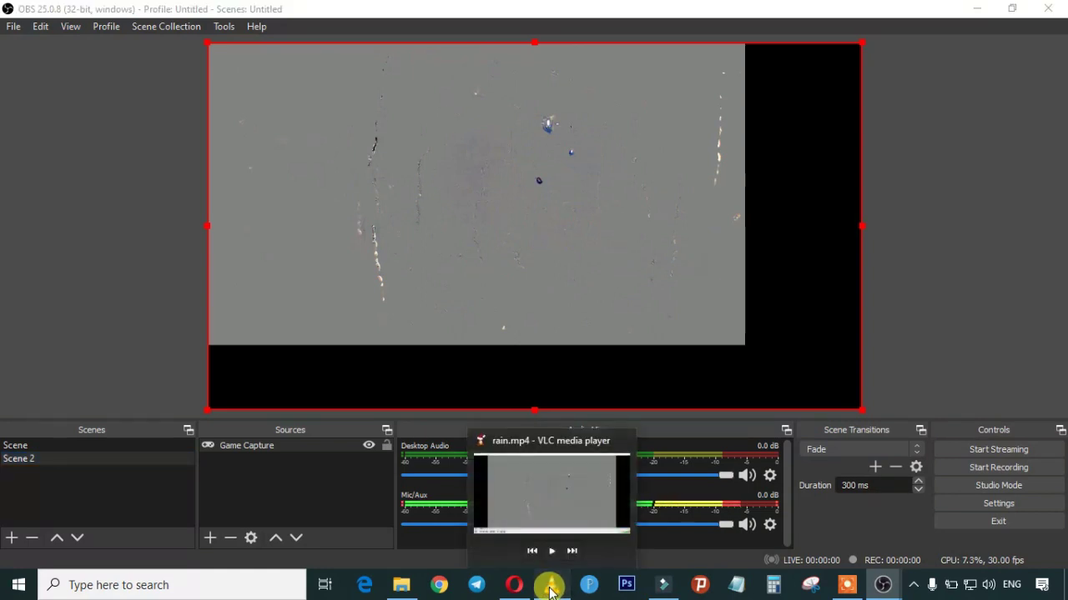
{"action": "double_click", "coordinate": [423, 19]}
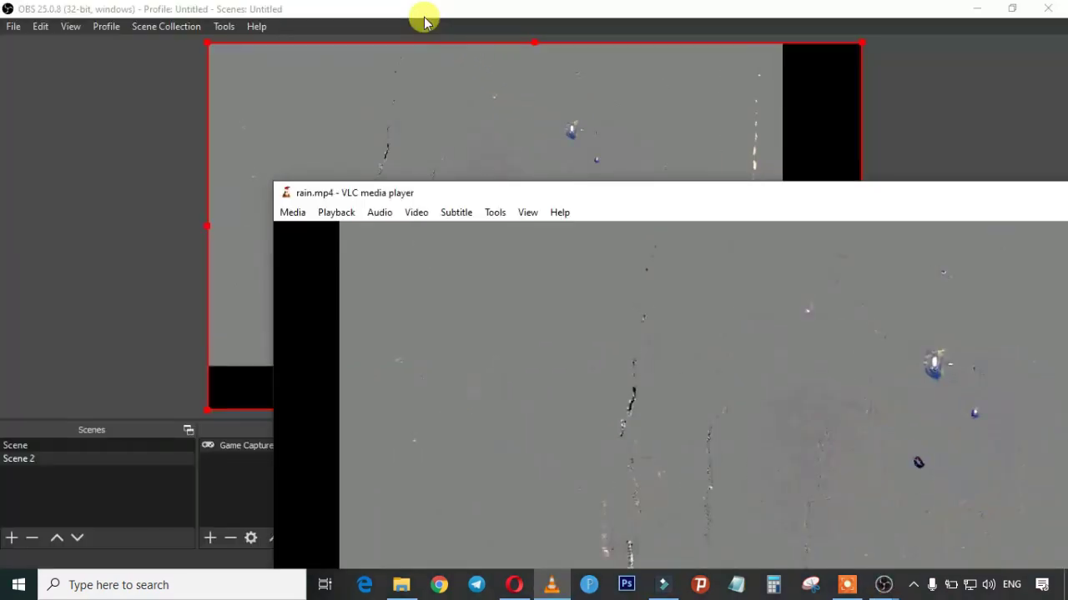
{"action": "left_click_drag", "start_coordinate": [472, 200], "coordinate": [844, 24]}
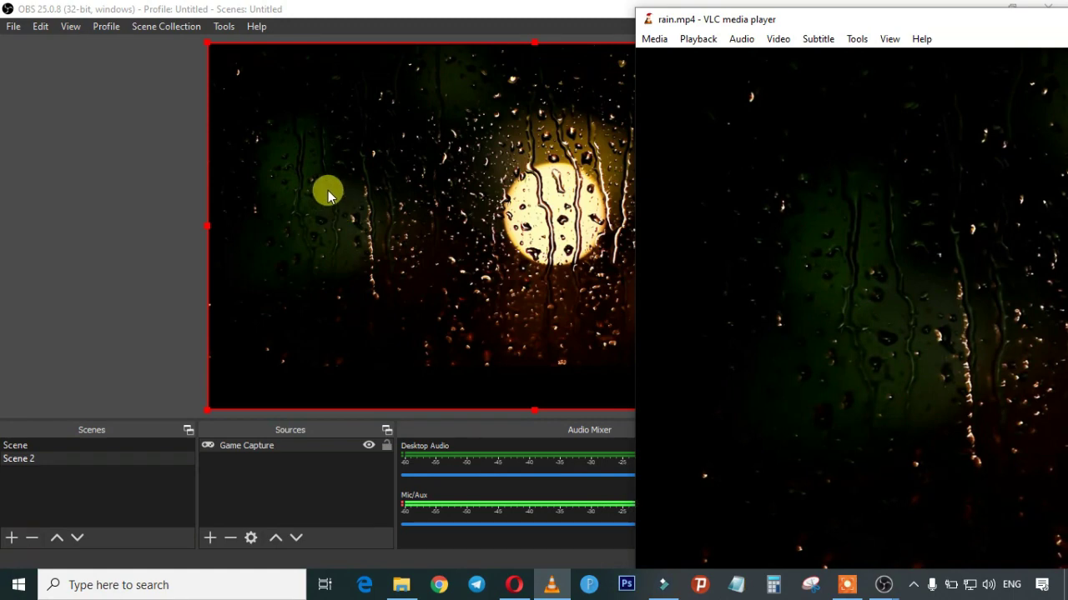
{"action": "left_click", "coordinate": [159, 189]}
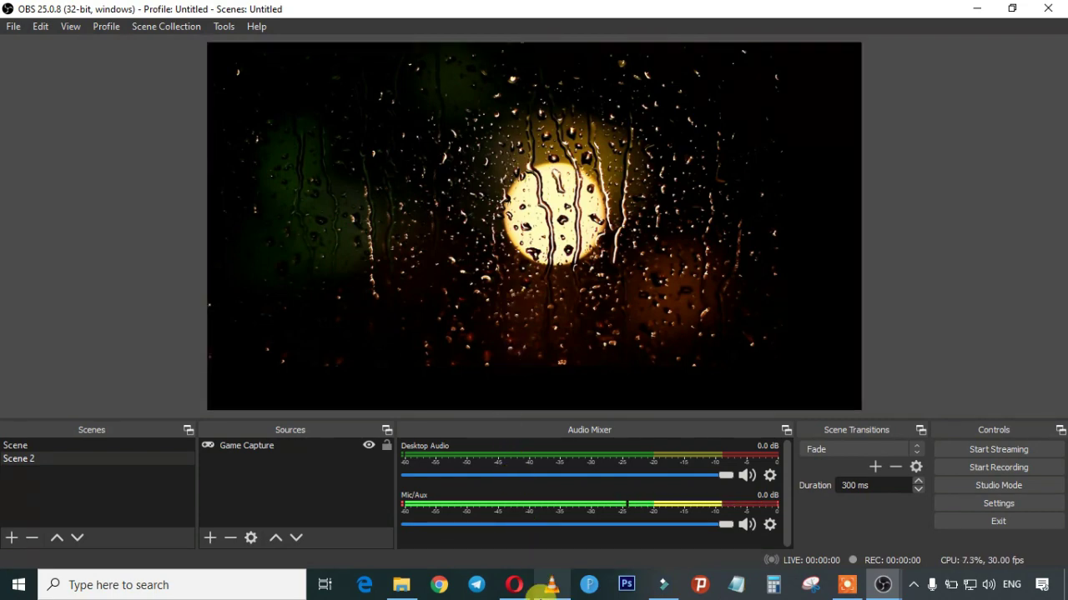
- Maximize the VLC window playing rain.mp4 and minimize it to return to OBS Studio
{"action": "left_click", "coordinate": [551, 585]}
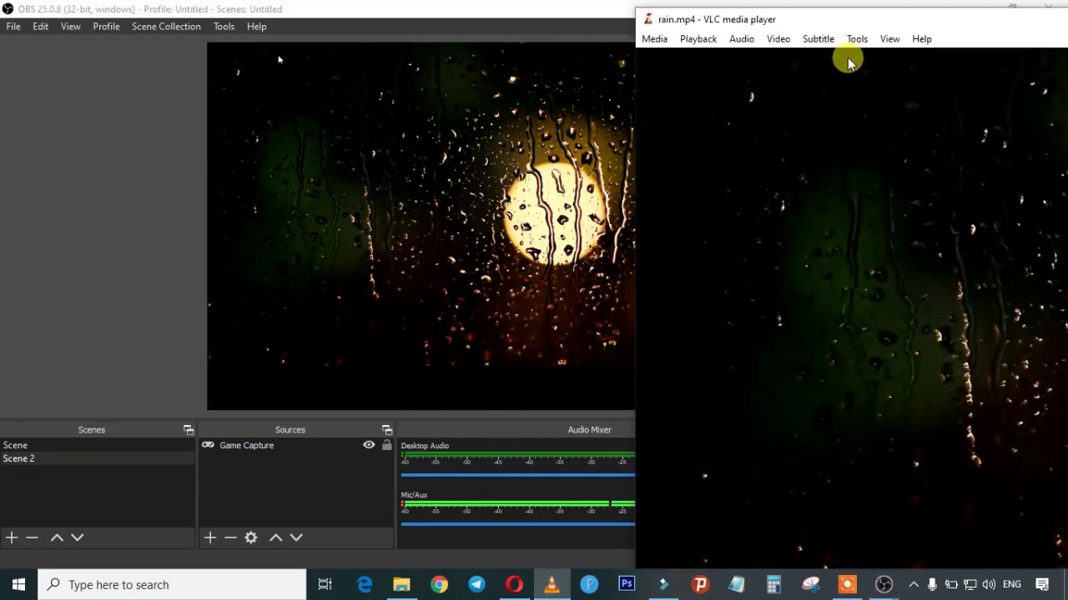
{"action": "double_click", "coordinate": [976, 25]}
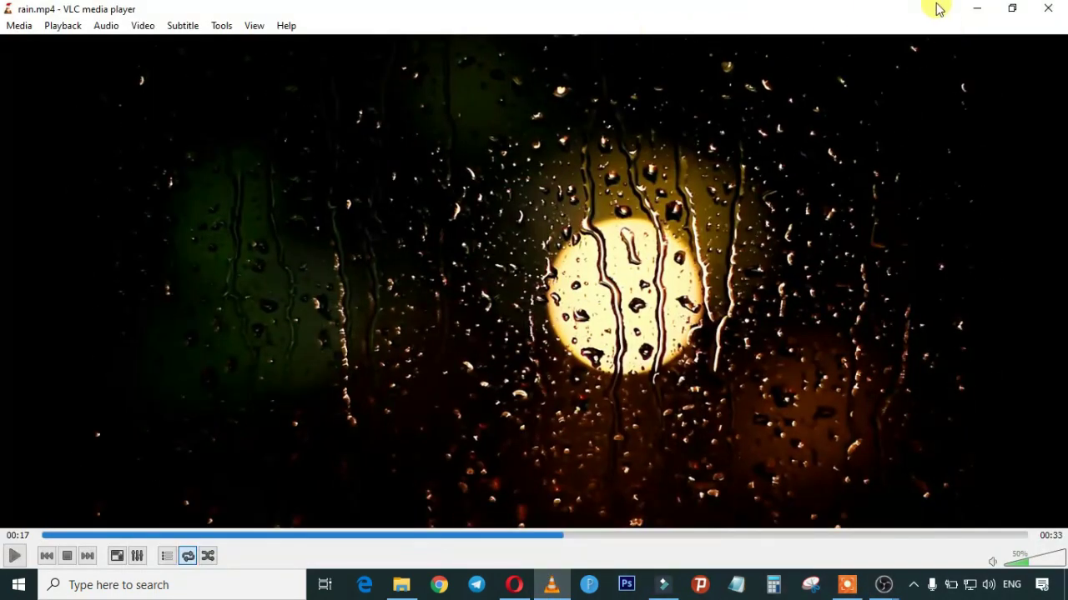
{"action": "left_click", "coordinate": [990, 9]}
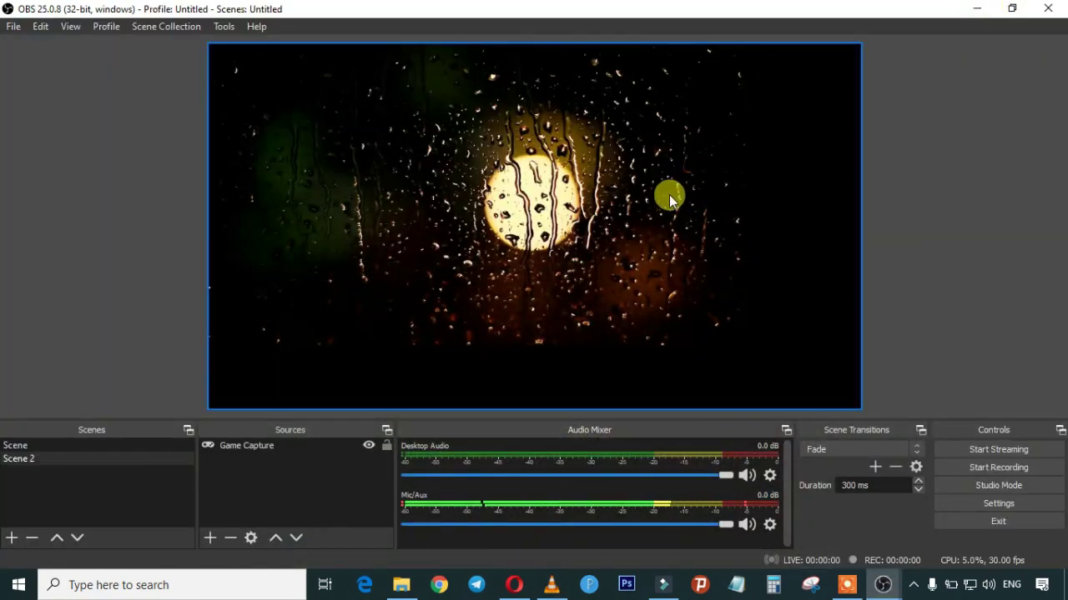
- Reposition and enlarge the Game Capture source in the preview so the rain video fills the whole canvas
{"action": "left_click", "coordinate": [671, 234]}
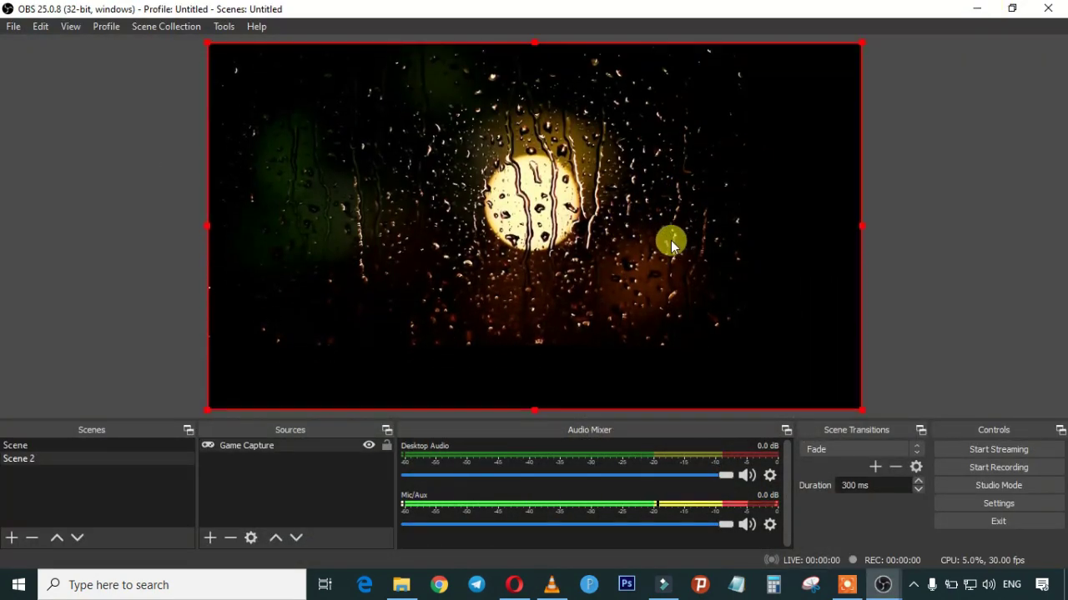
{"action": "left_click_drag", "start_coordinate": [671, 240], "coordinate": [629, 214]}
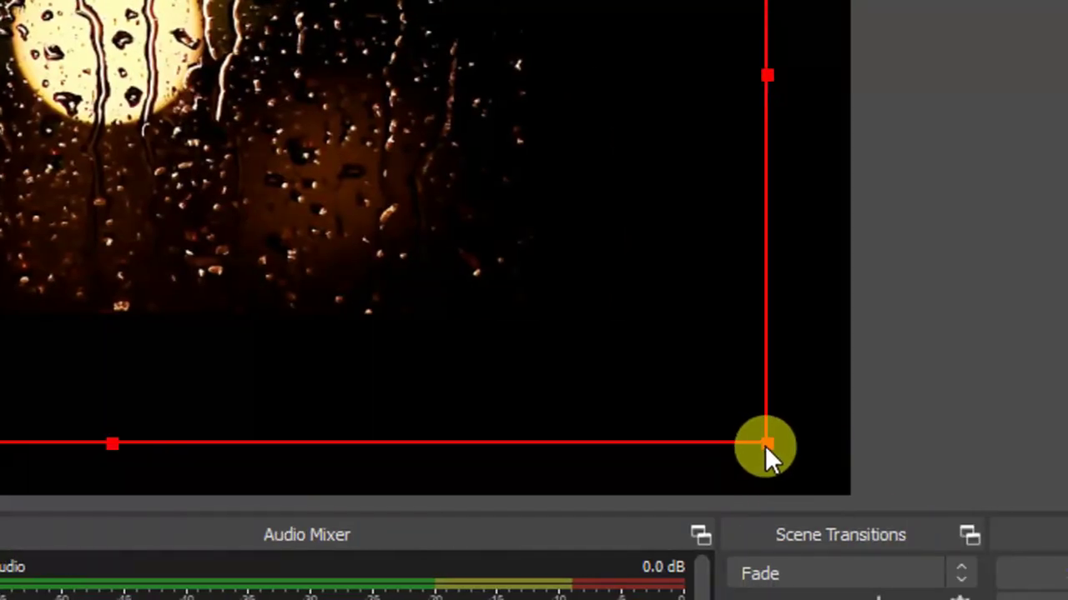
{"action": "left_click_drag", "start_coordinate": [771, 443], "coordinate": [910, 511]}
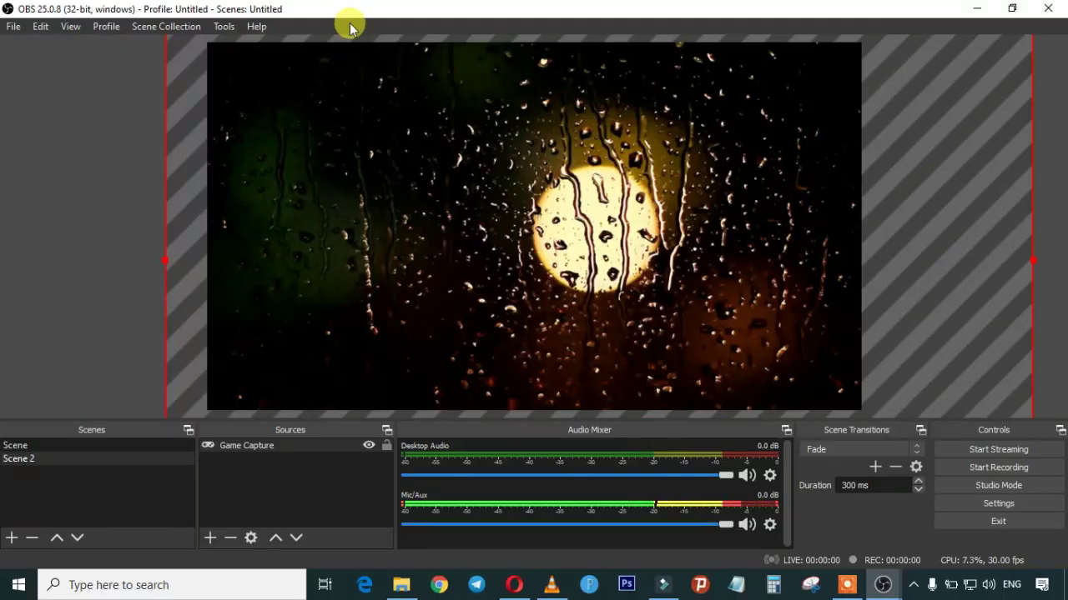
{"action": "left_click_drag", "start_coordinate": [387, 108], "coordinate": [366, 111]}
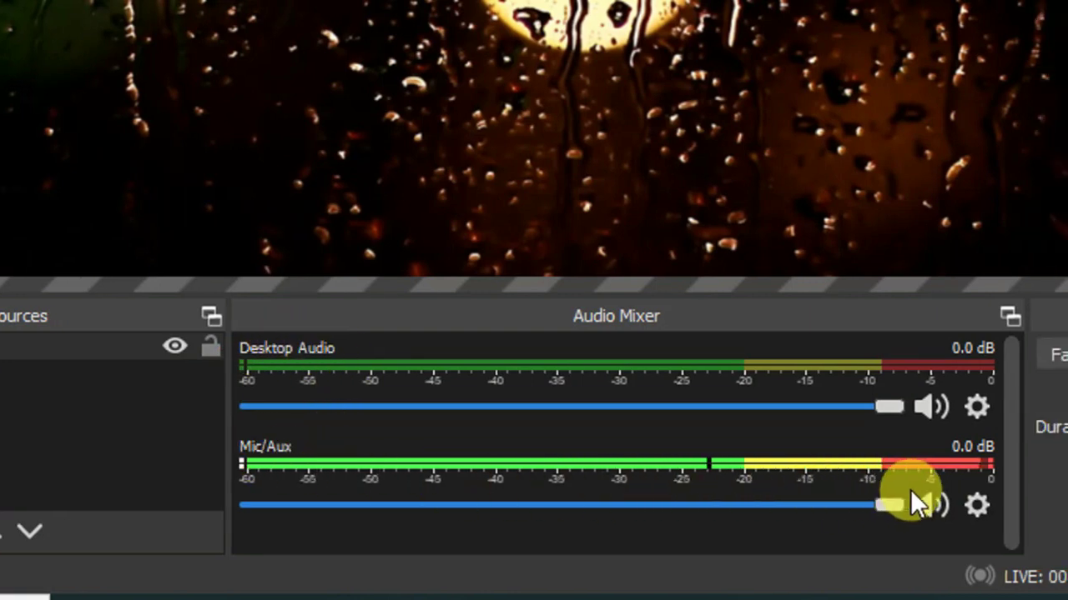
{"action": "left_click_drag", "start_coordinate": [887, 507], "coordinate": [1064, 540]}
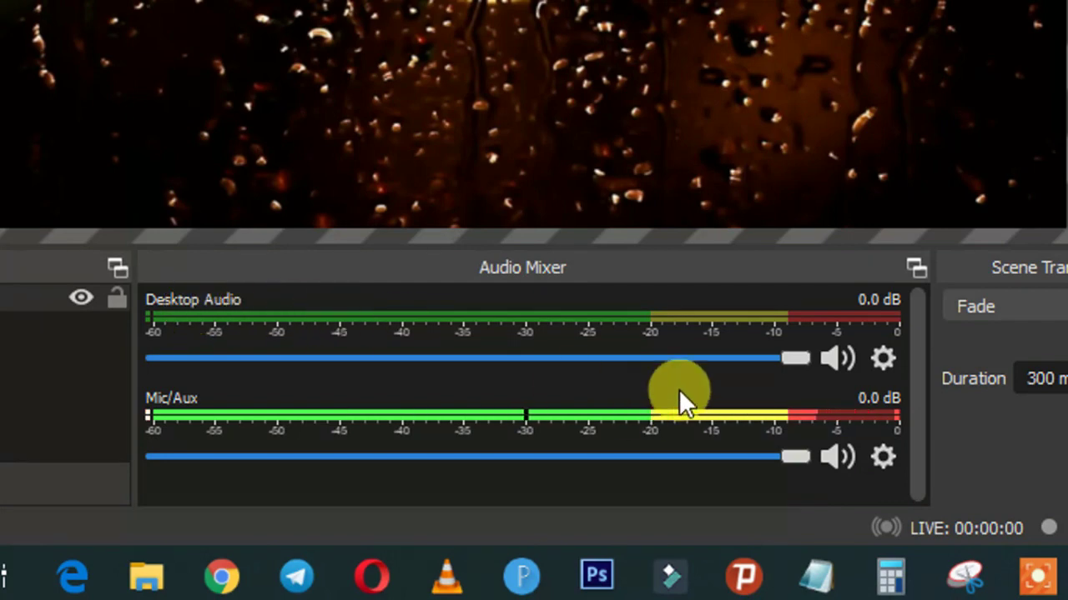
{"action": "mouse_move", "coordinate": [796, 354]}
{"action": "left_mouse_down"}
{"action": "mouse_move", "coordinate": [713, 347]}
{"action": "mouse_move", "coordinate": [801, 354]}
{"action": "left_mouse_up"}
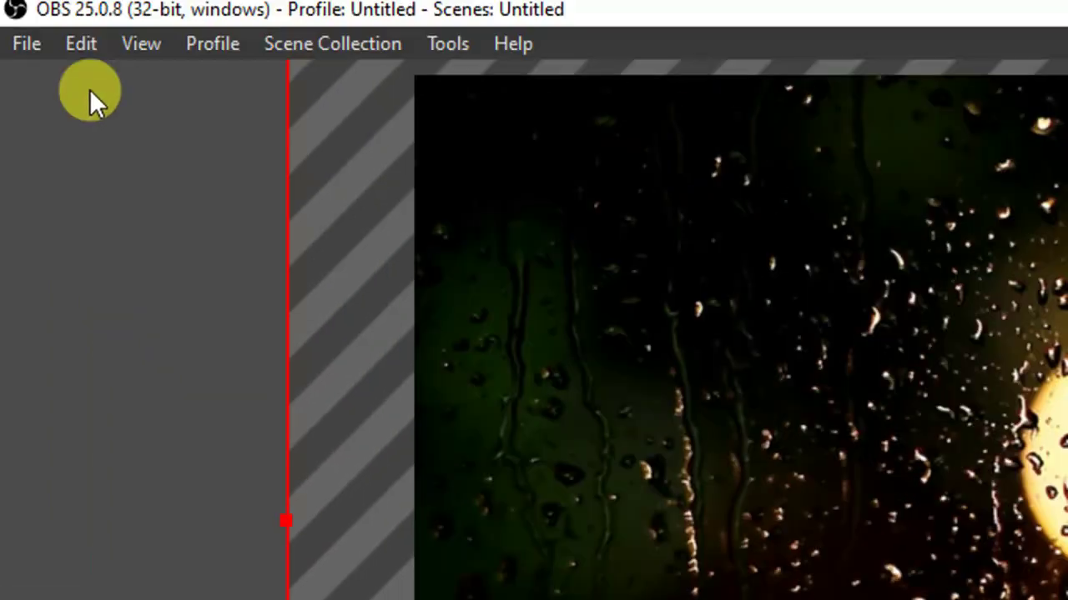
- In the OBS stream settings, change the streaming service to YouTube - RTMP
{"action": "left_click", "coordinate": [22, 55]}
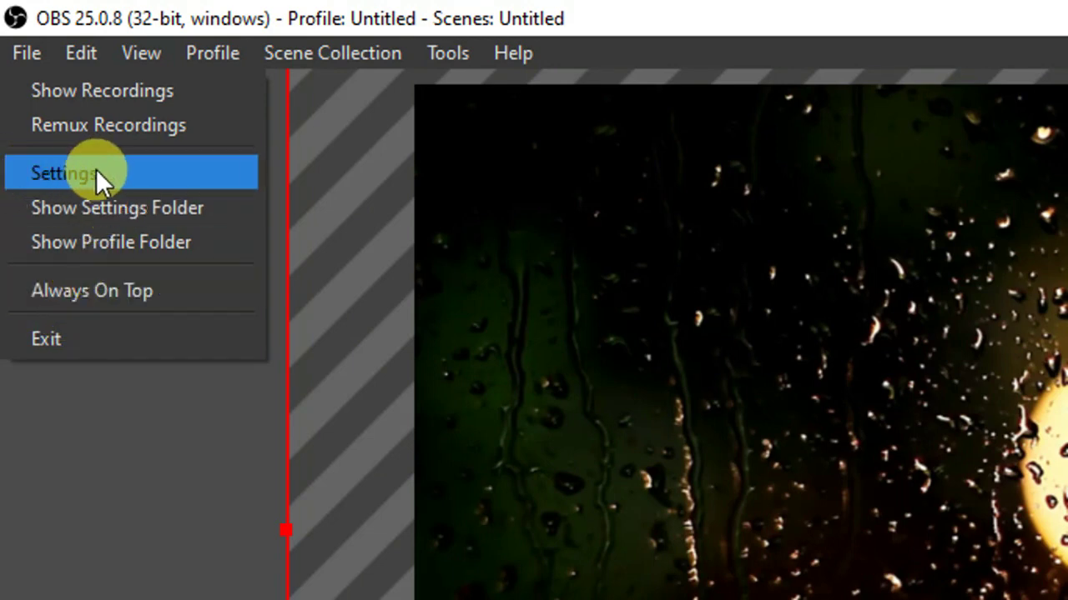
{"action": "left_click", "coordinate": [67, 173]}
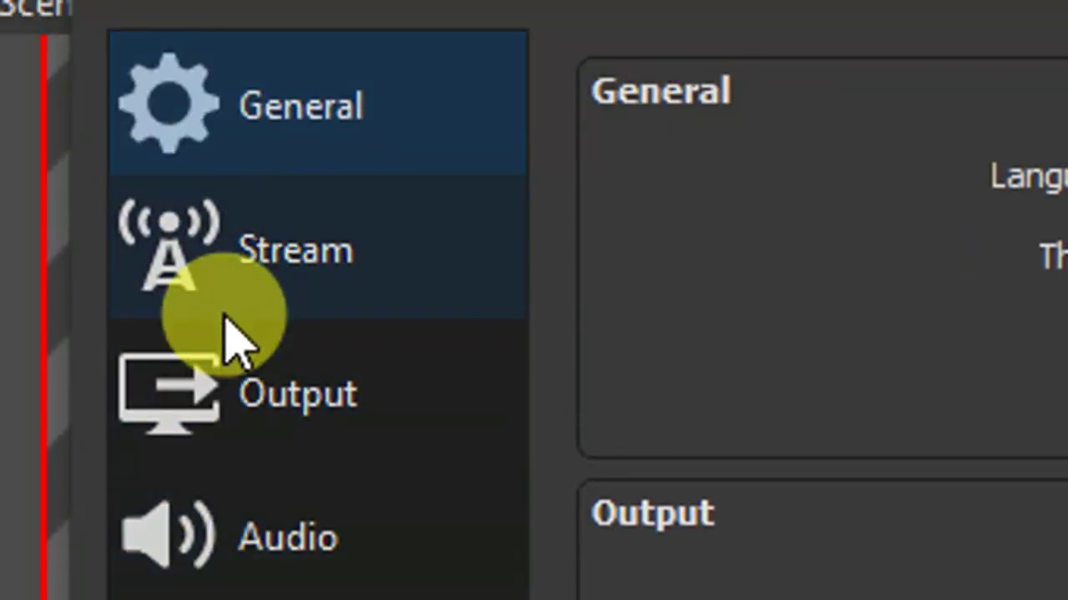
{"action": "left_click", "coordinate": [332, 271]}
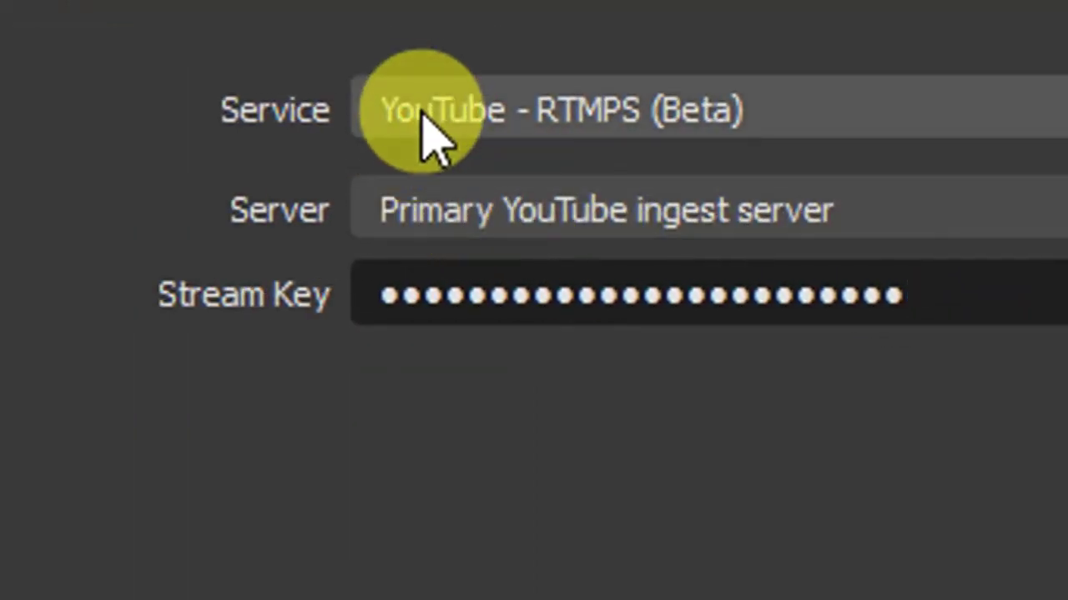
{"action": "left_click", "coordinate": [460, 127]}
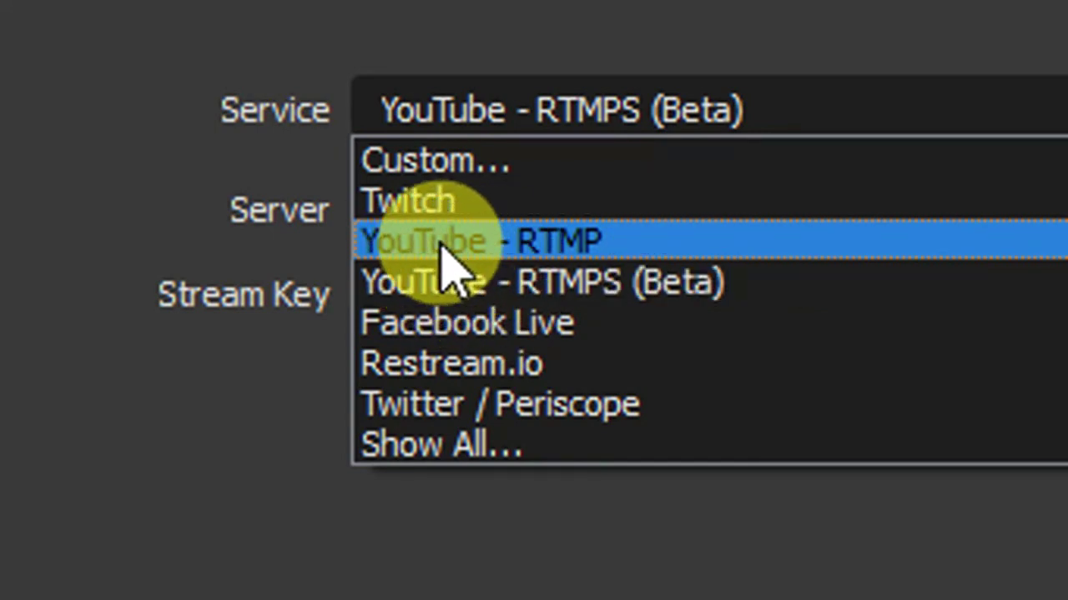
{"action": "left_click", "coordinate": [455, 266]}
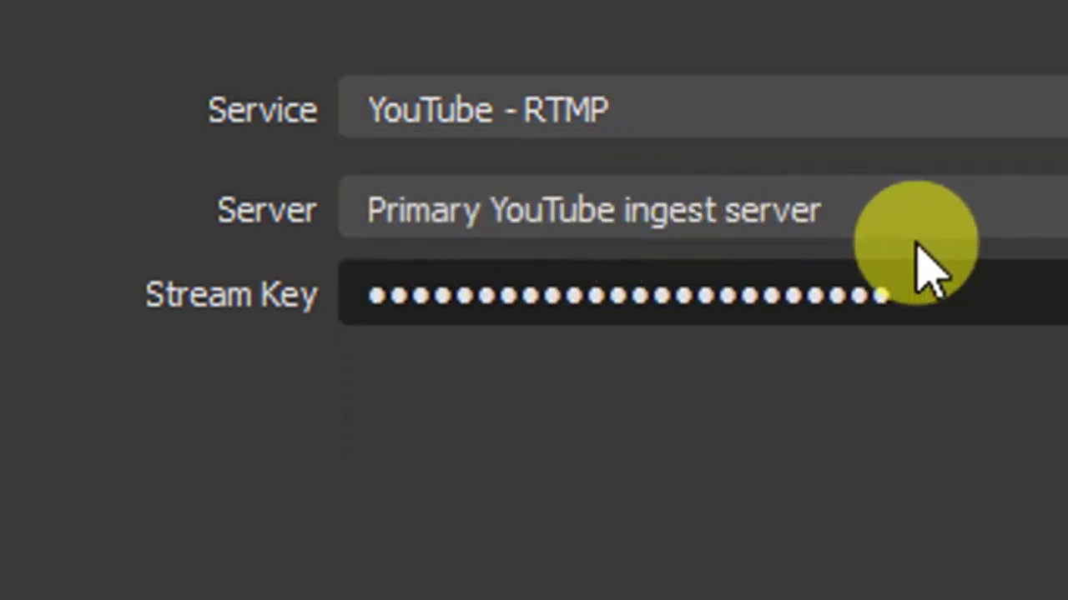
- Choose the Primary YouTube ingest server and clear the stored stream key
{"action": "left_click", "coordinate": [482, 221]}
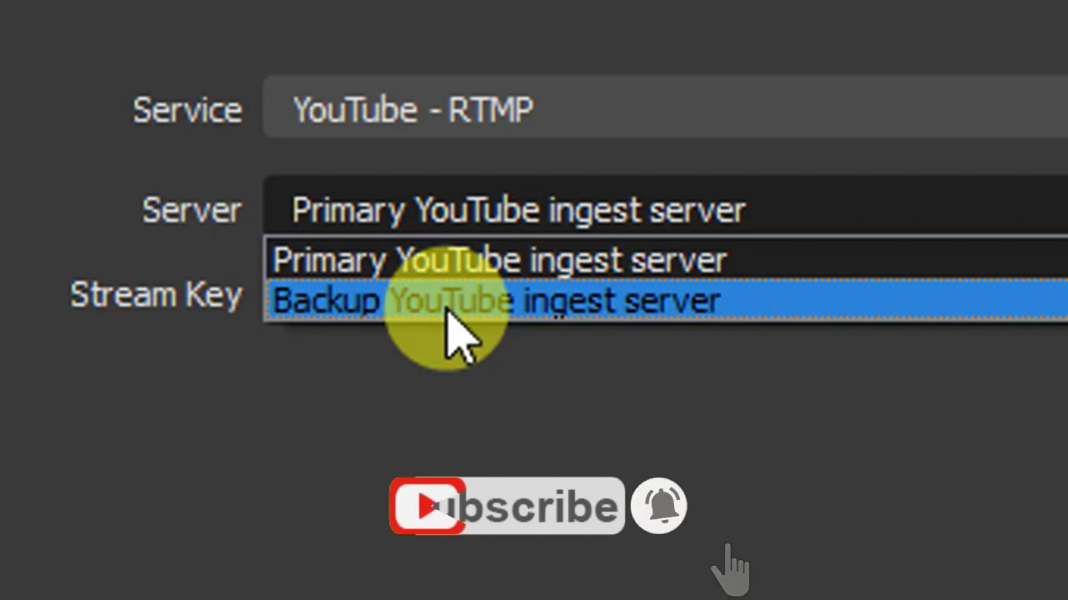
{"action": "left_click", "coordinate": [417, 262]}
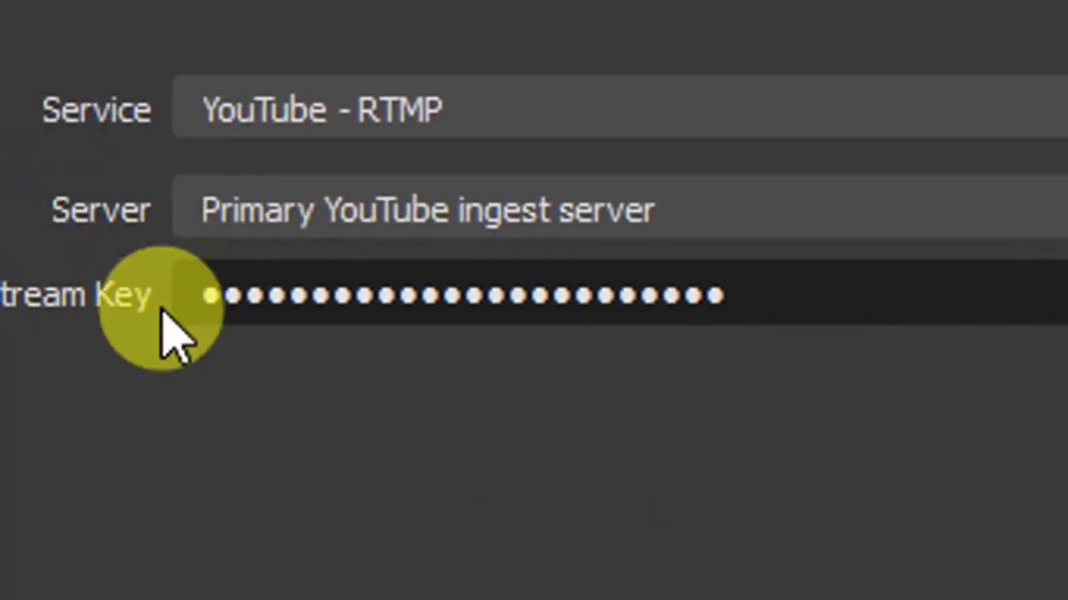
{"action": "left_click_drag", "start_coordinate": [728, 295], "coordinate": [202, 298]}
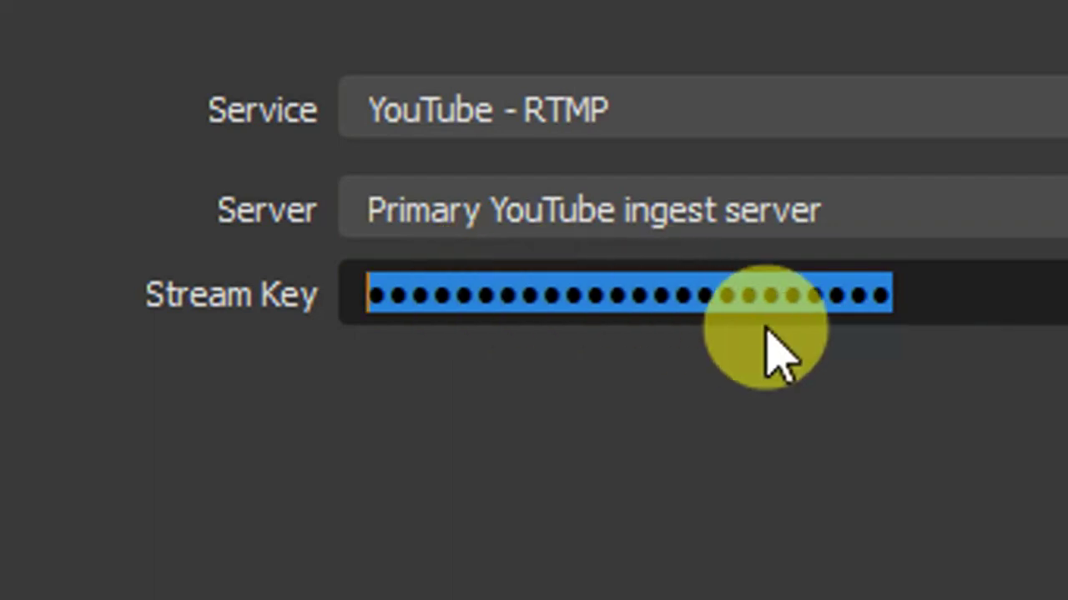
{"action": "key", "text": "BackSpace"}
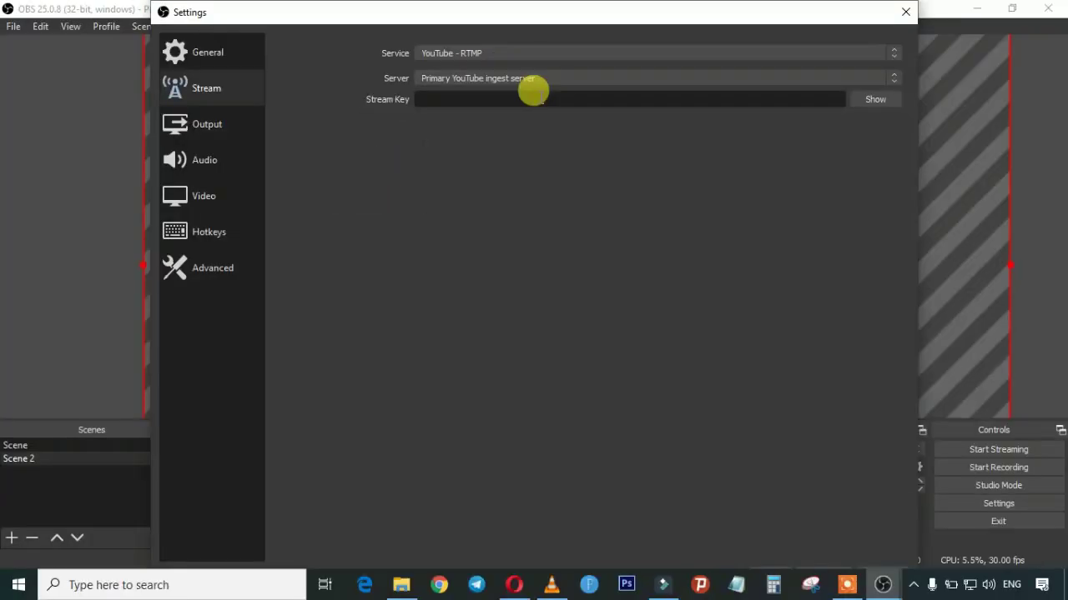
- Switch to YouTube Studio in the Opera browser and open the Go live streaming page
{"action": "left_click", "coordinate": [515, 588]}
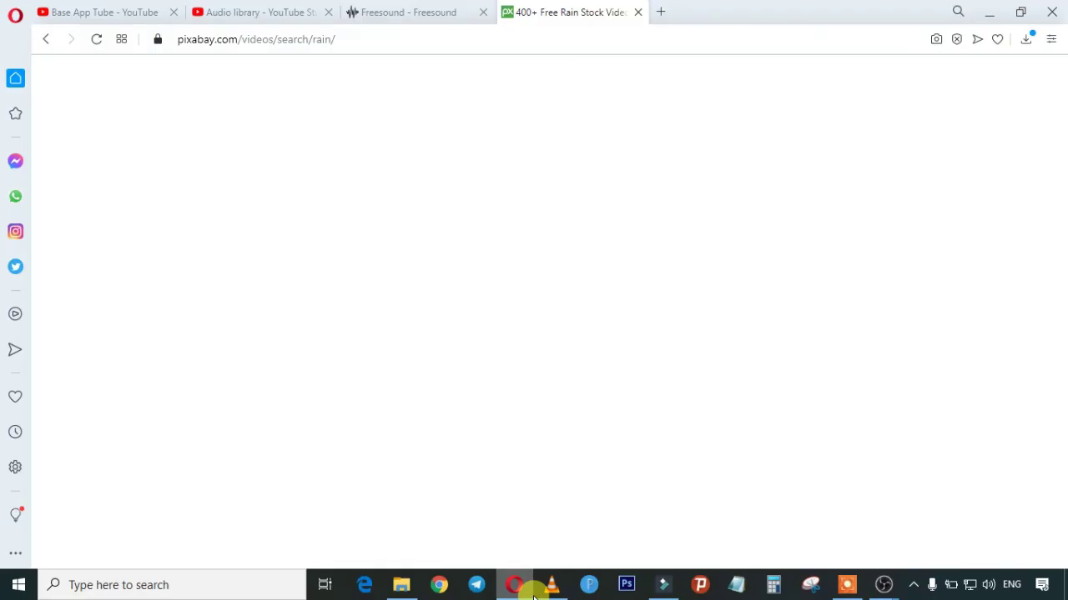
{"action": "left_click", "coordinate": [279, 12]}
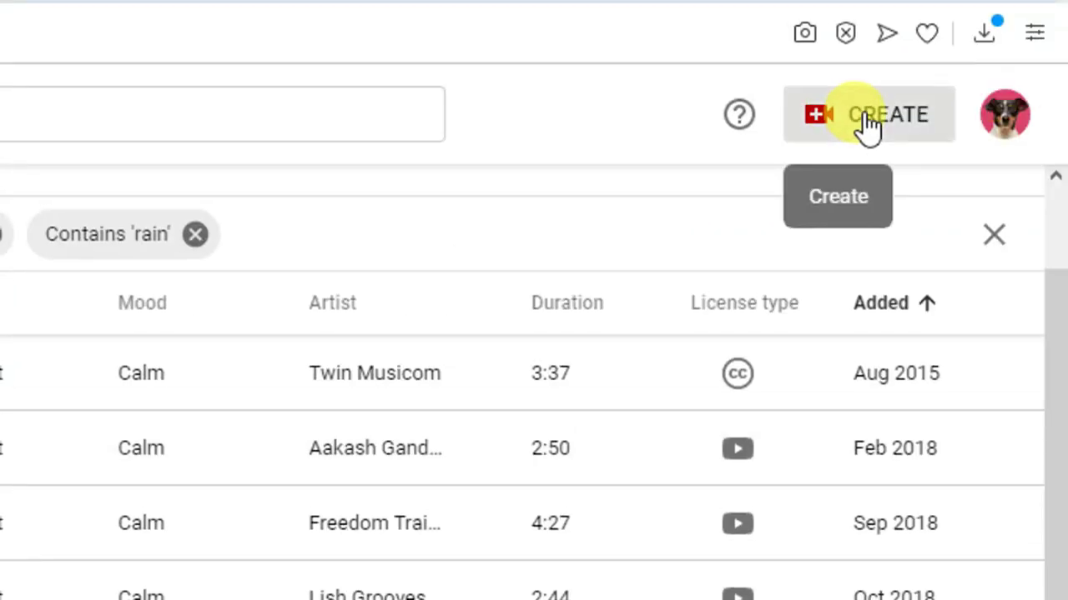
{"action": "left_click", "coordinate": [868, 125]}
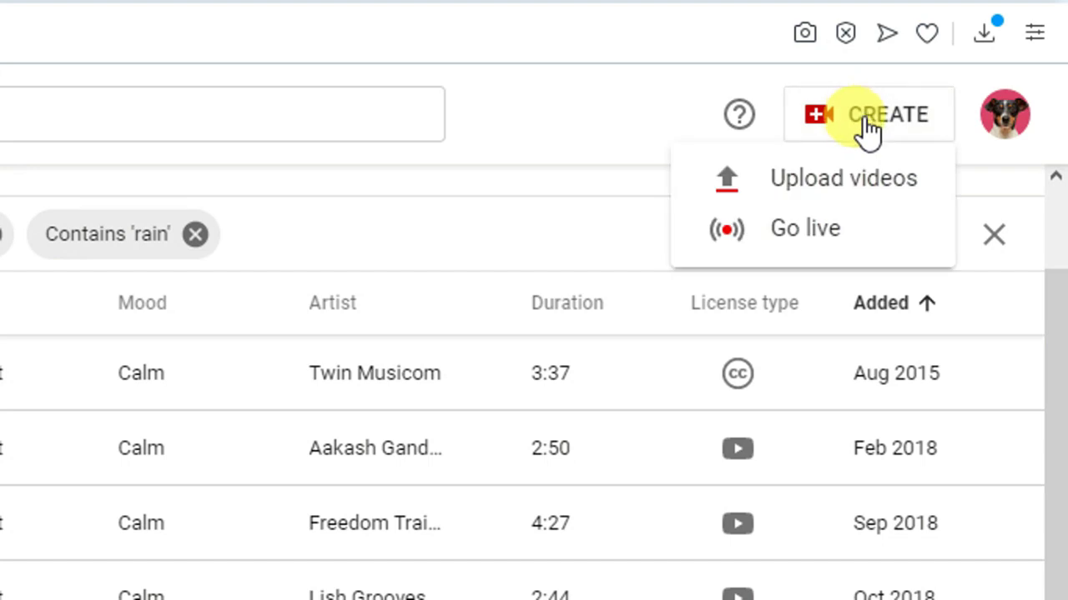
{"action": "left_click", "coordinate": [803, 227]}
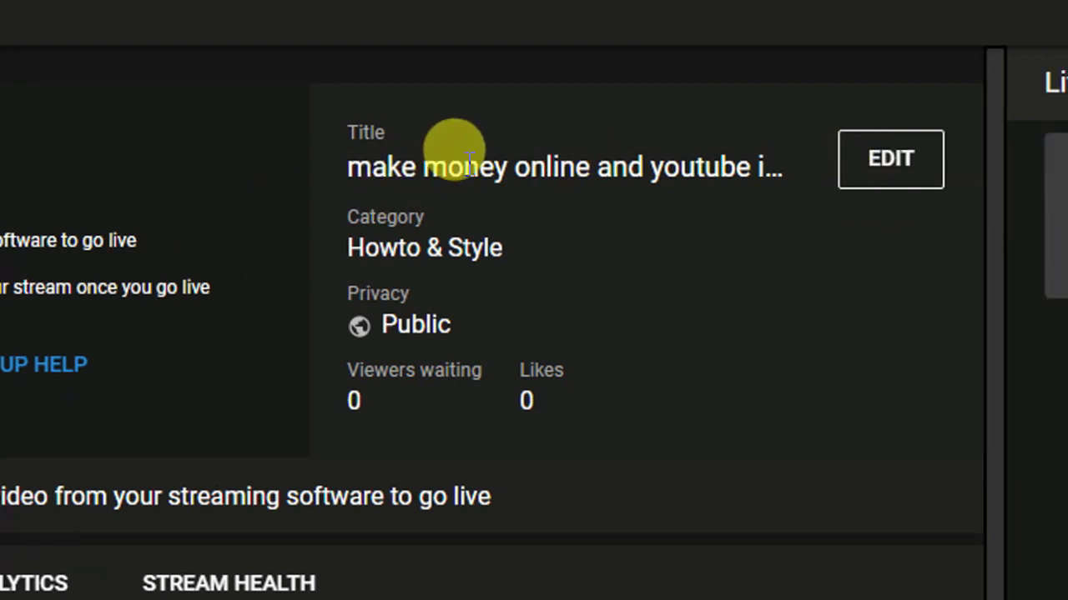
- Edit the live stream's details, replacing both its title and its description with "rain relax"
{"action": "left_click", "coordinate": [891, 186]}
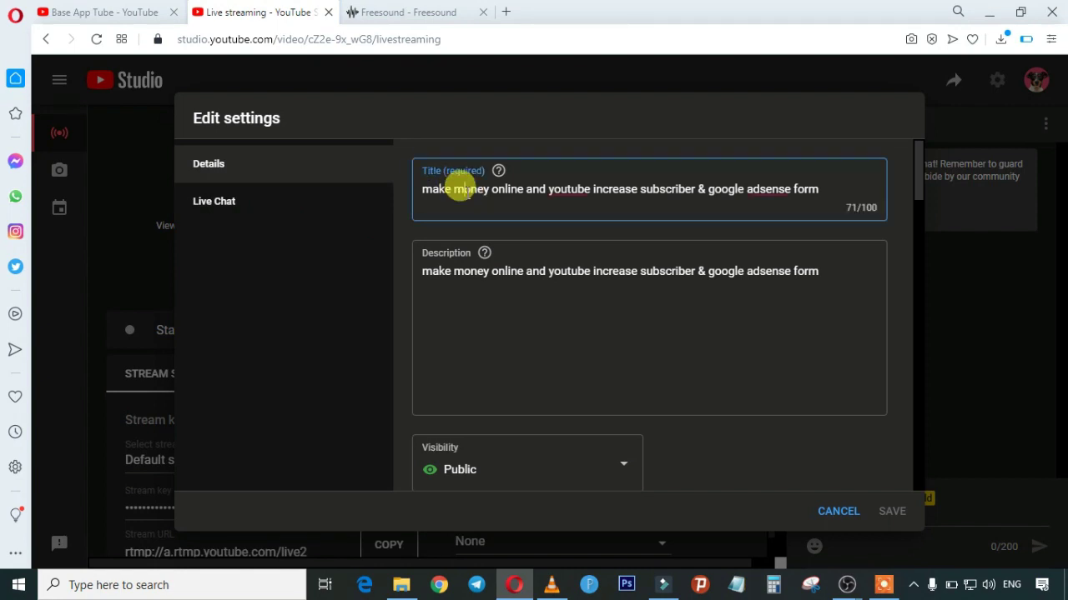
{"action": "triple_click", "coordinate": [464, 190]}
{"action": "type", "text": "rain relax"}
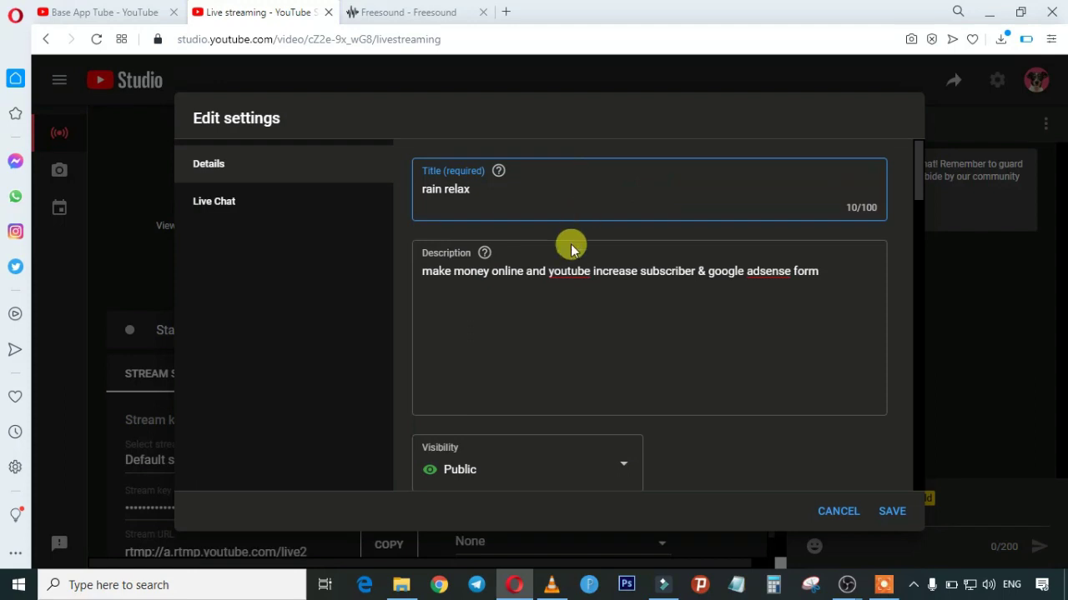
{"action": "left_click", "coordinate": [524, 271]}
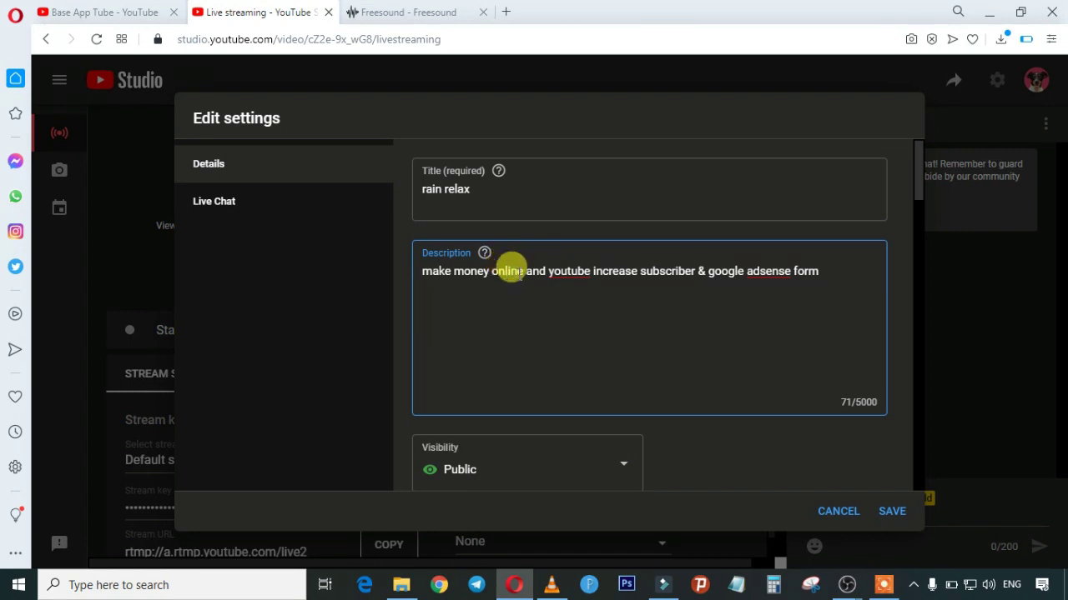
{"action": "left_click", "coordinate": [468, 187]}
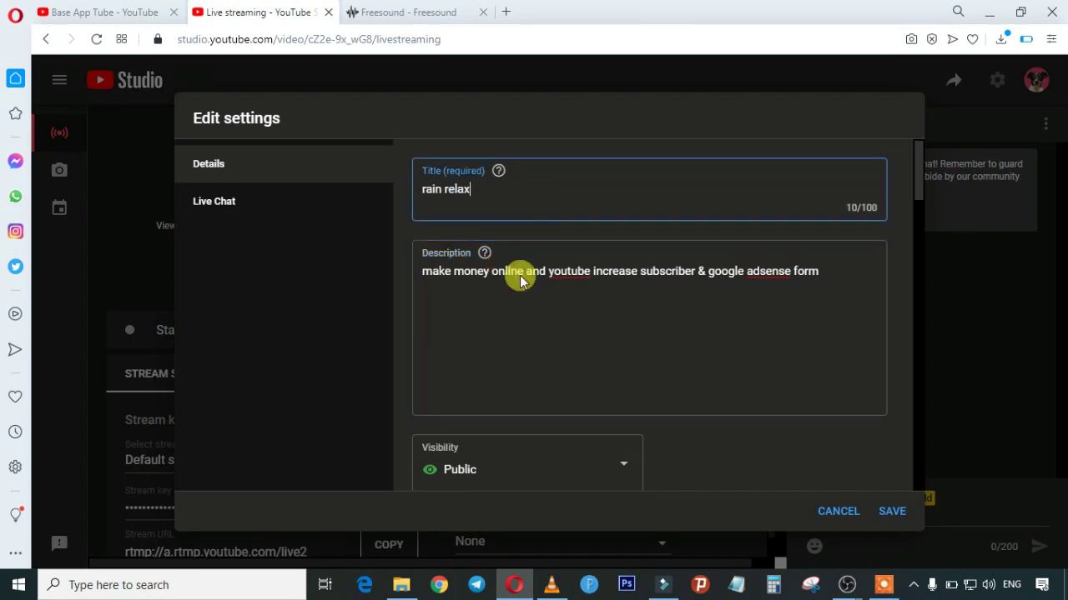
{"action": "triple_click", "coordinate": [510, 299]}
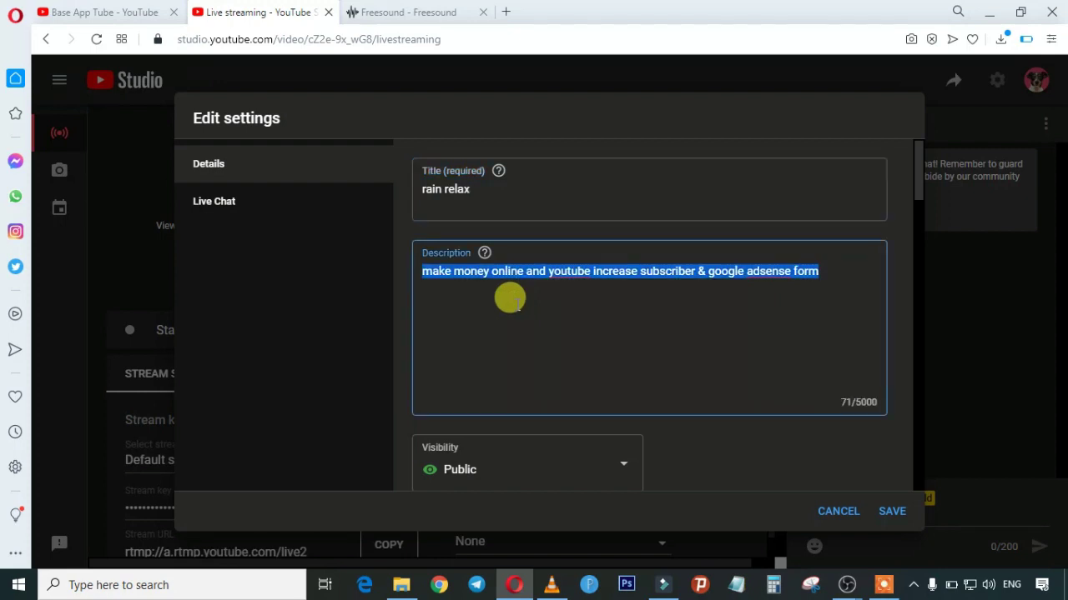
{"action": "type", "text": "rain relax"}
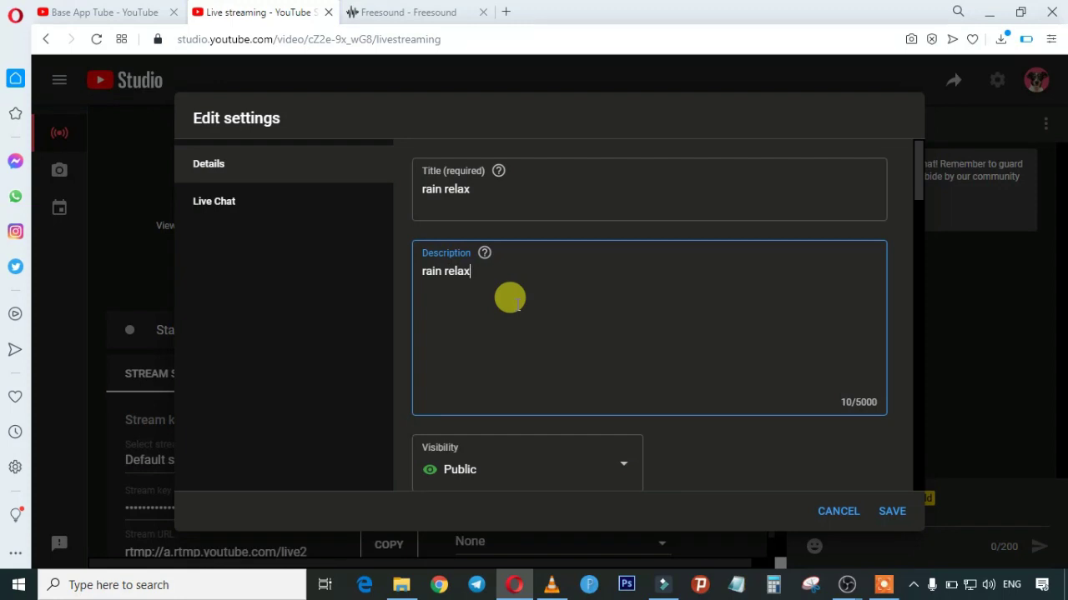
- Review the stream's visibility, category, thumbnail options, playlists, audience and tags in the edit settings
{"action": "left_click_drag", "start_coordinate": [918, 180], "coordinate": [917, 215]}
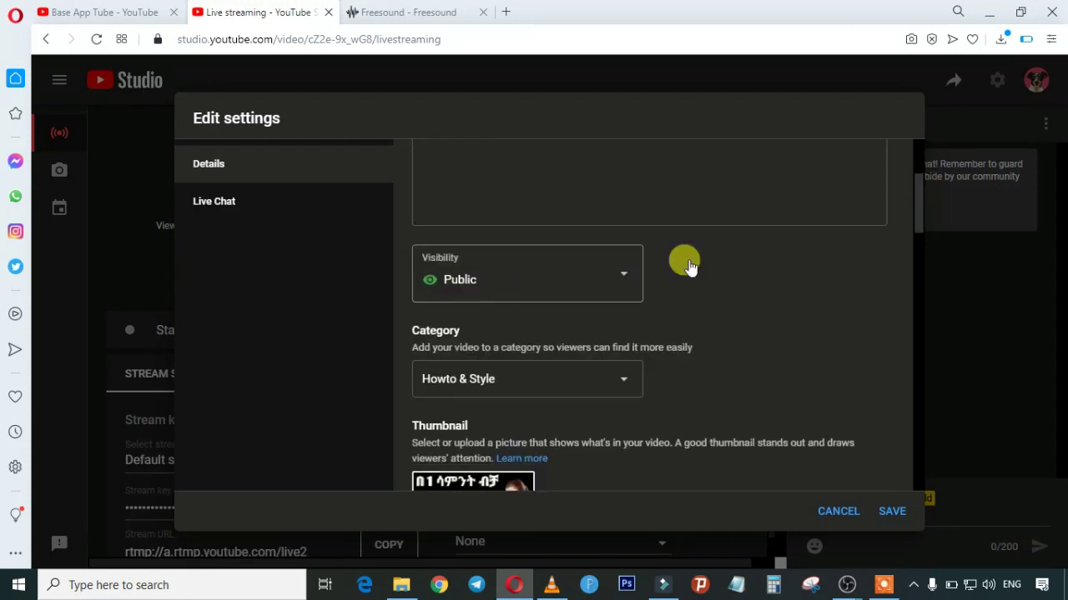
{"action": "left_click_drag", "start_coordinate": [915, 228], "coordinate": [912, 262]}
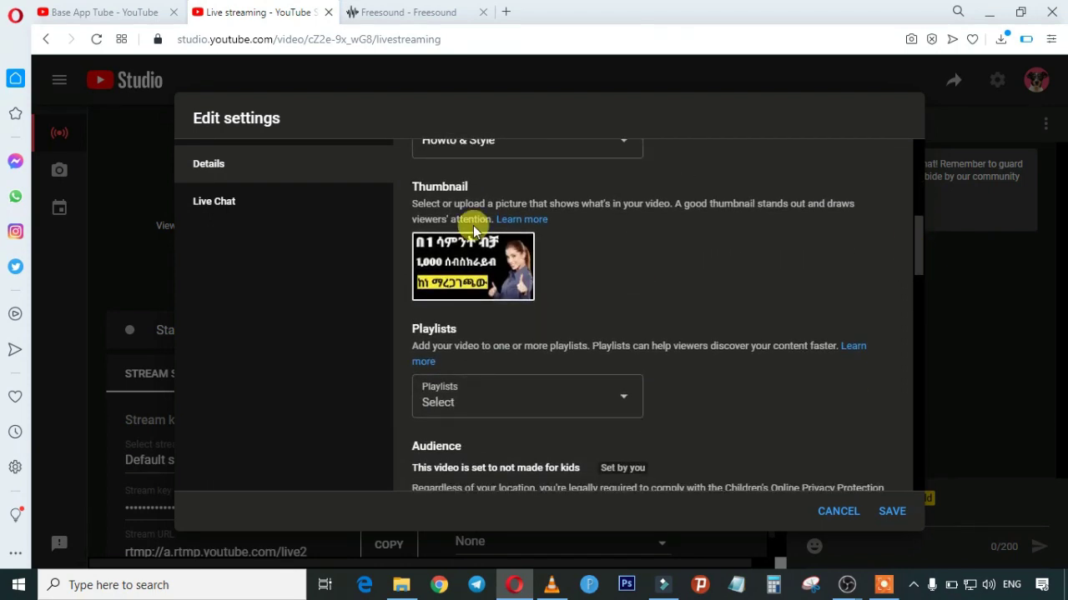
{"action": "mouse_move", "coordinate": [519, 253]}
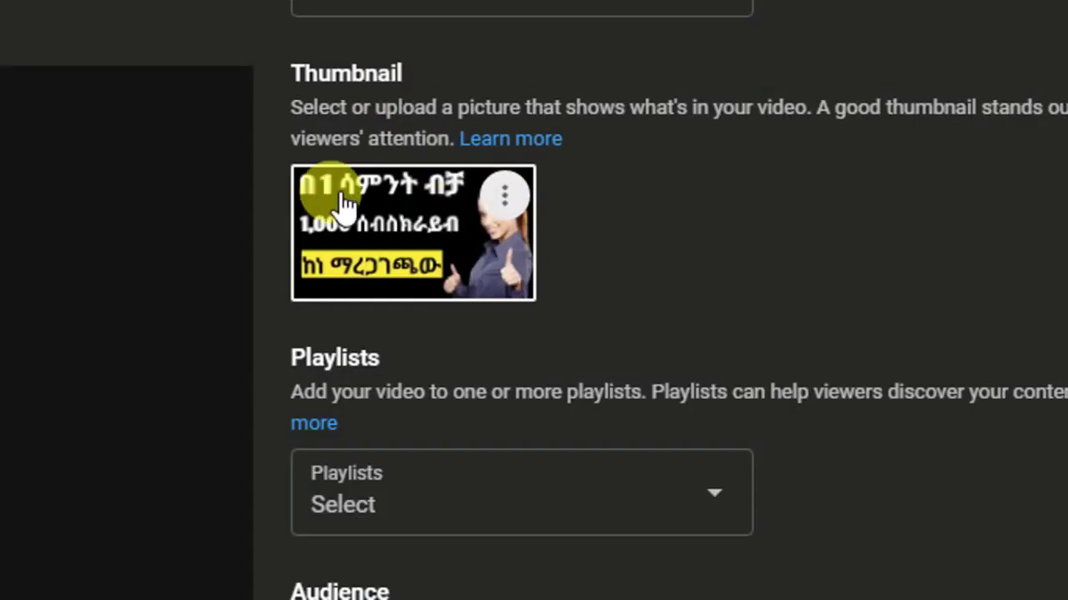
{"action": "left_click", "coordinate": [504, 205]}
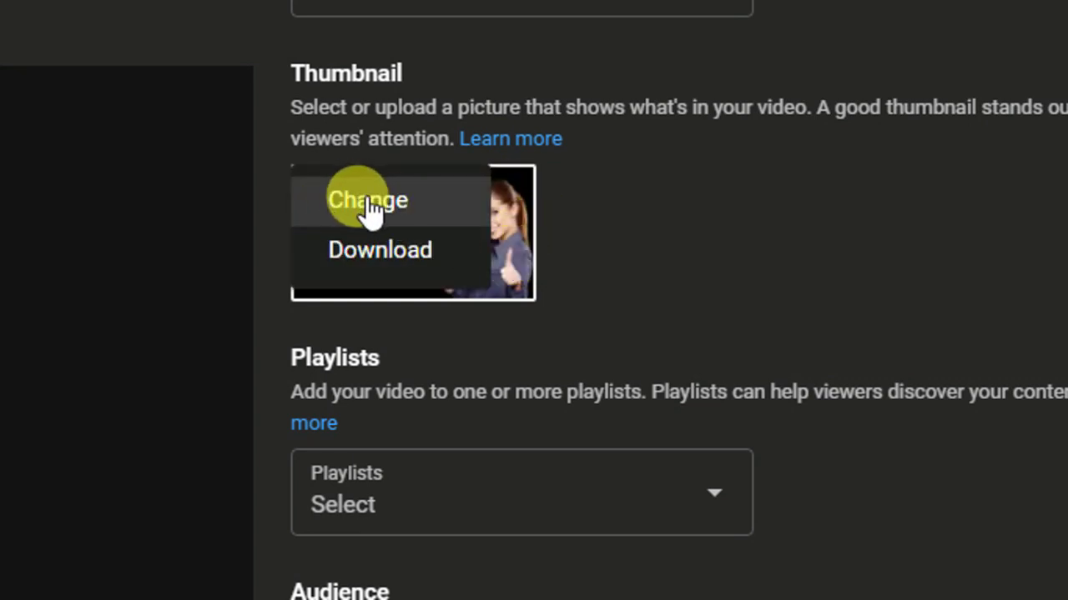
{"action": "left_click", "coordinate": [183, 239]}
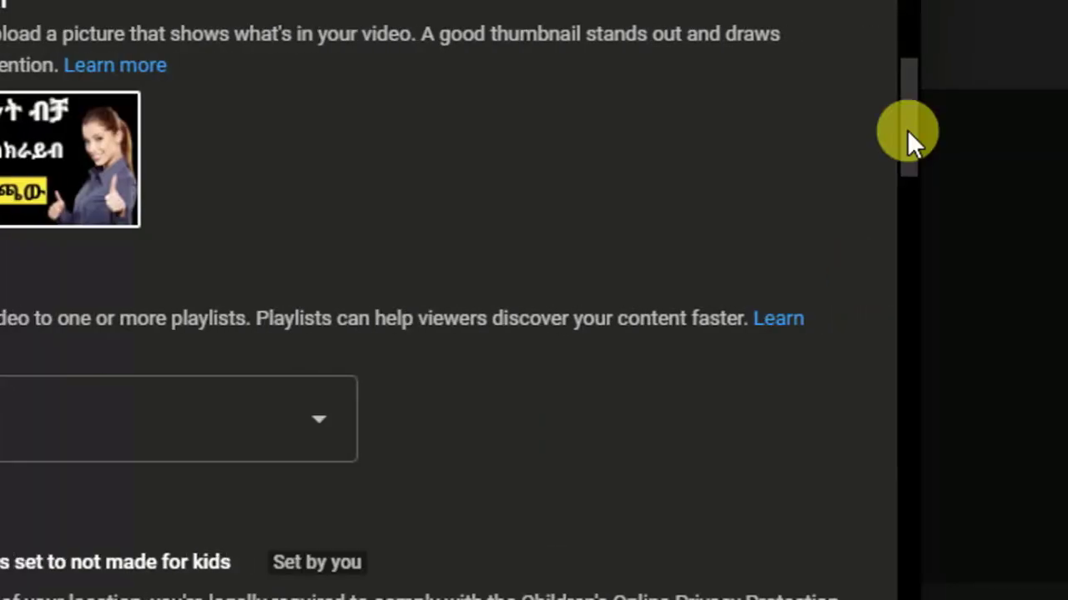
{"action": "left_click_drag", "start_coordinate": [908, 139], "coordinate": [234, 245]}
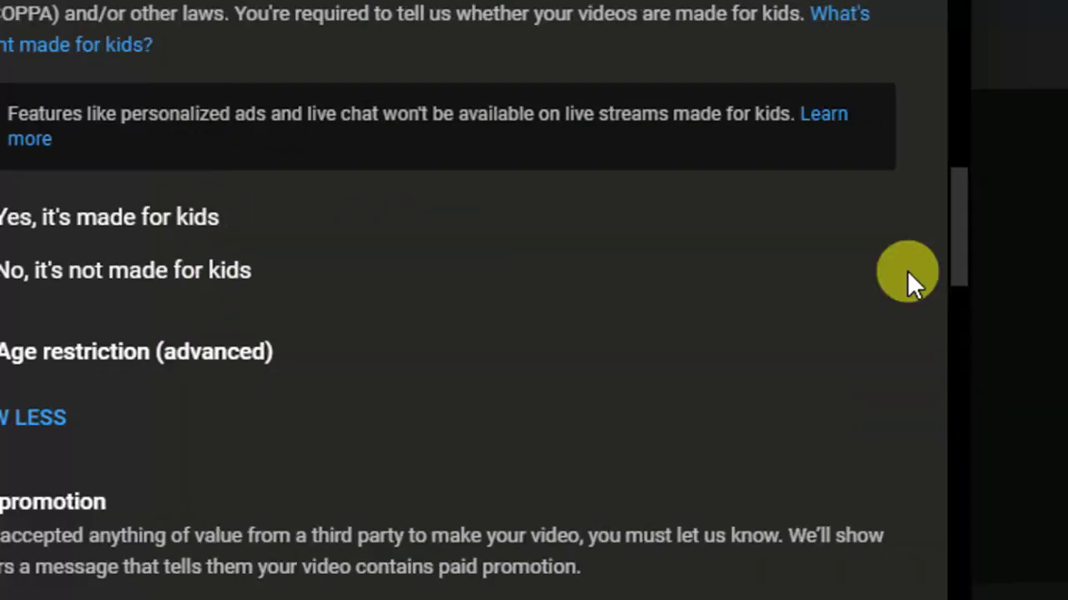
{"action": "left_click_drag", "start_coordinate": [907, 256], "coordinate": [885, 397]}
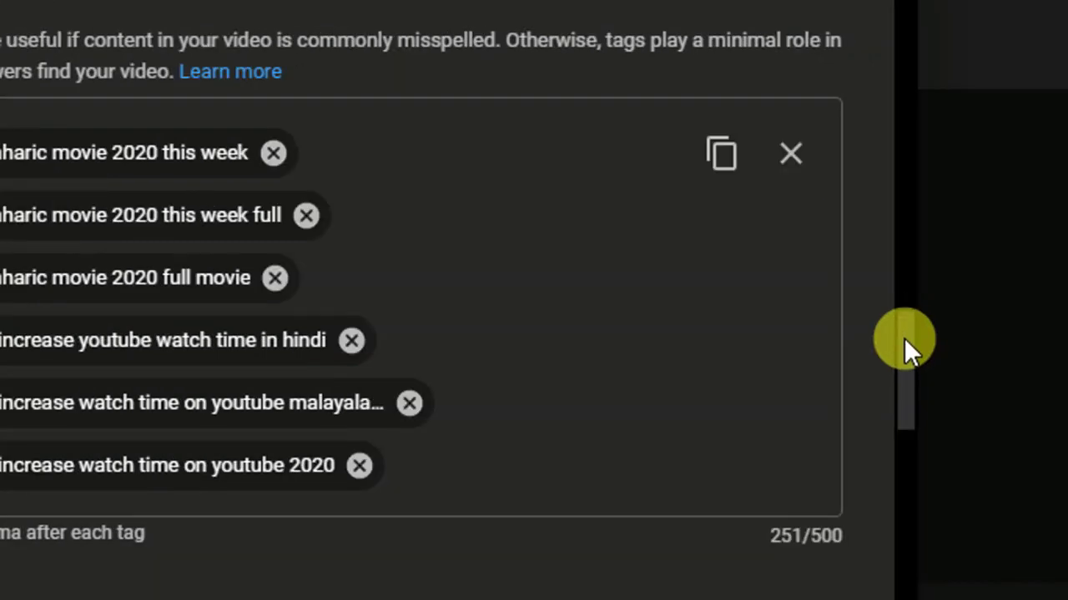
- Search the video location for "u" and set it to USA
{"action": "left_click_drag", "start_coordinate": [904, 339], "coordinate": [899, 463]}
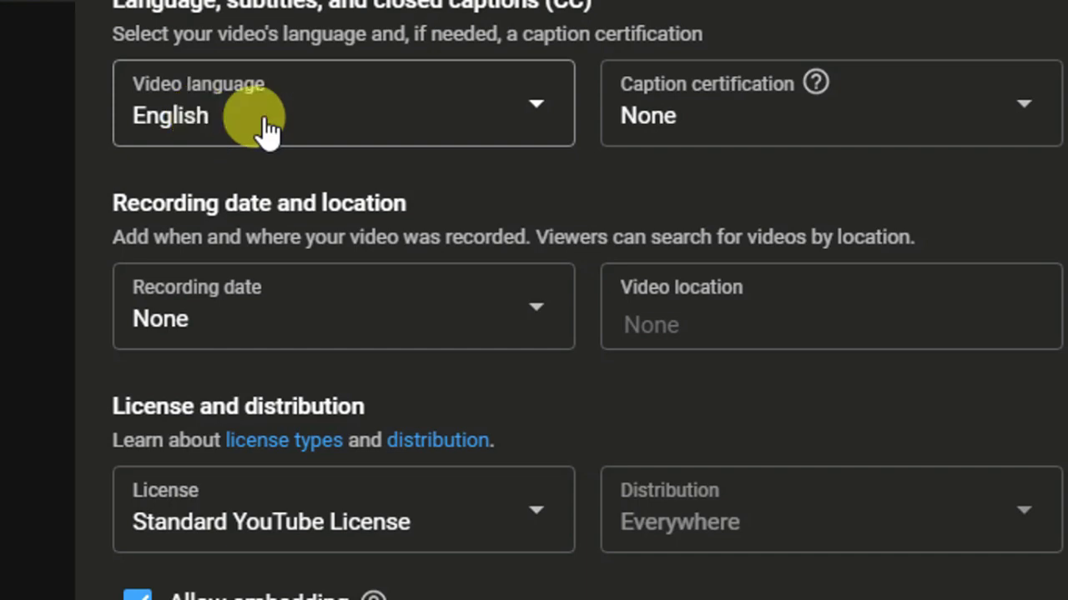
{"action": "left_click", "coordinate": [682, 325]}
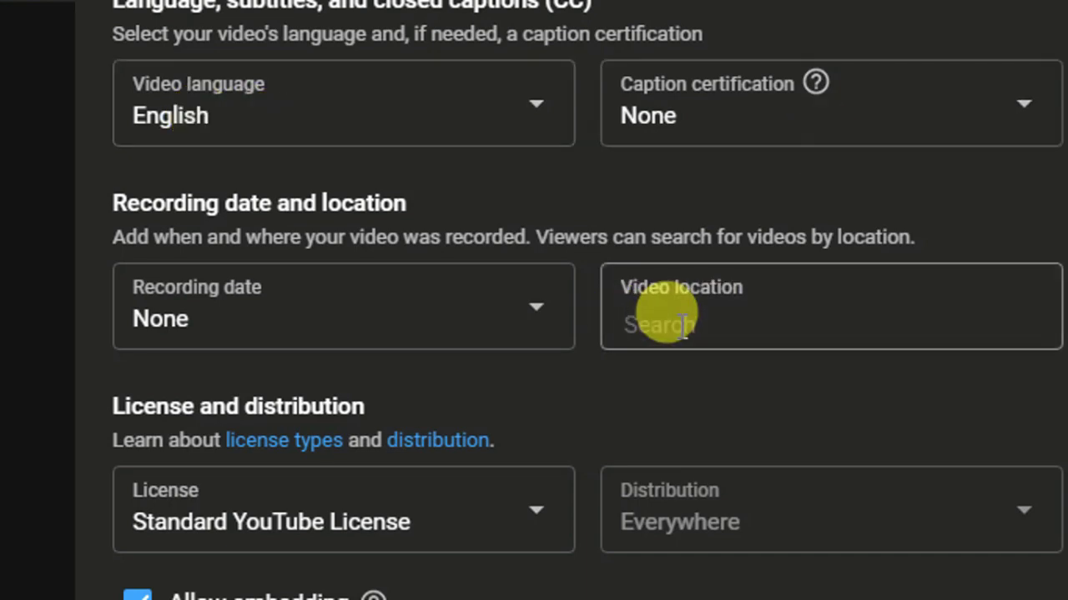
{"action": "type", "text": "u"}
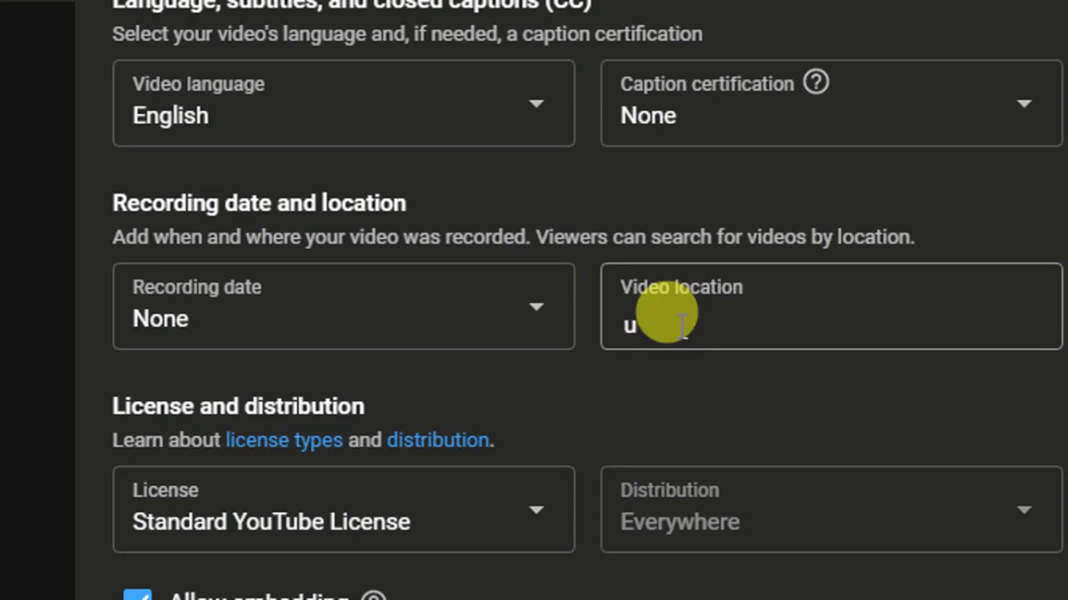
{"action": "type", "text": "ns"}
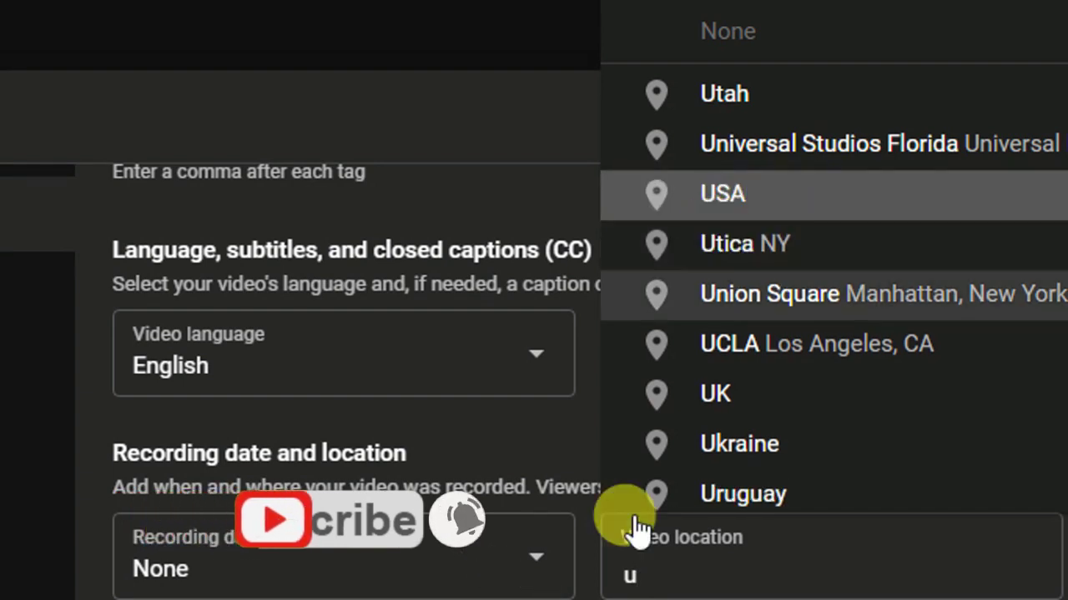
{"action": "left_click", "coordinate": [711, 164]}
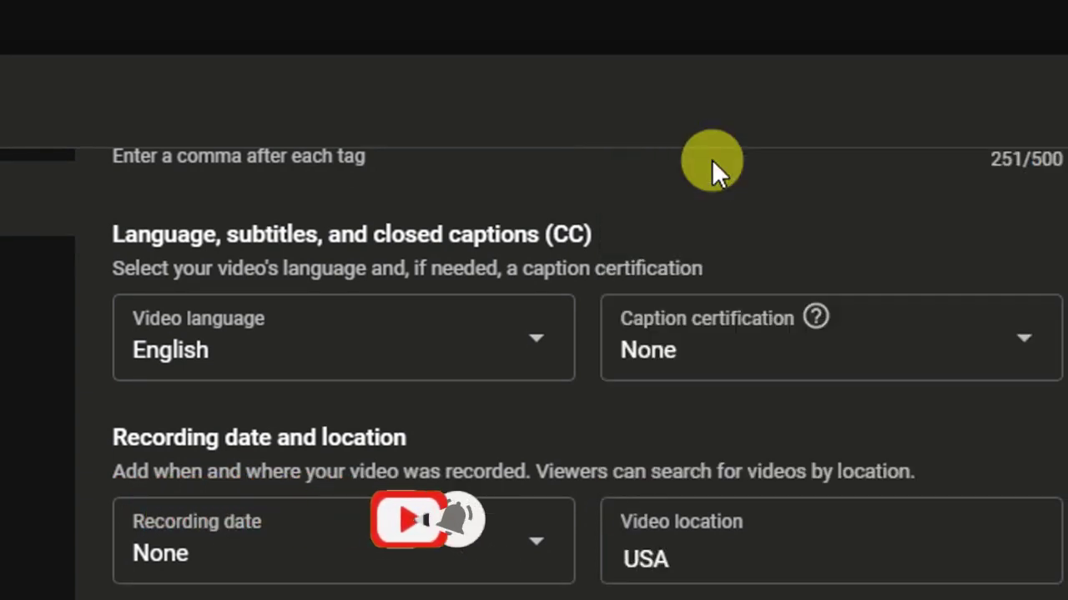
- Set the video's recording date to Dec 27, 2020
{"action": "scroll", "coordinate": [691, 443], "scroll_direction": "down", "scroll_amount": 3}
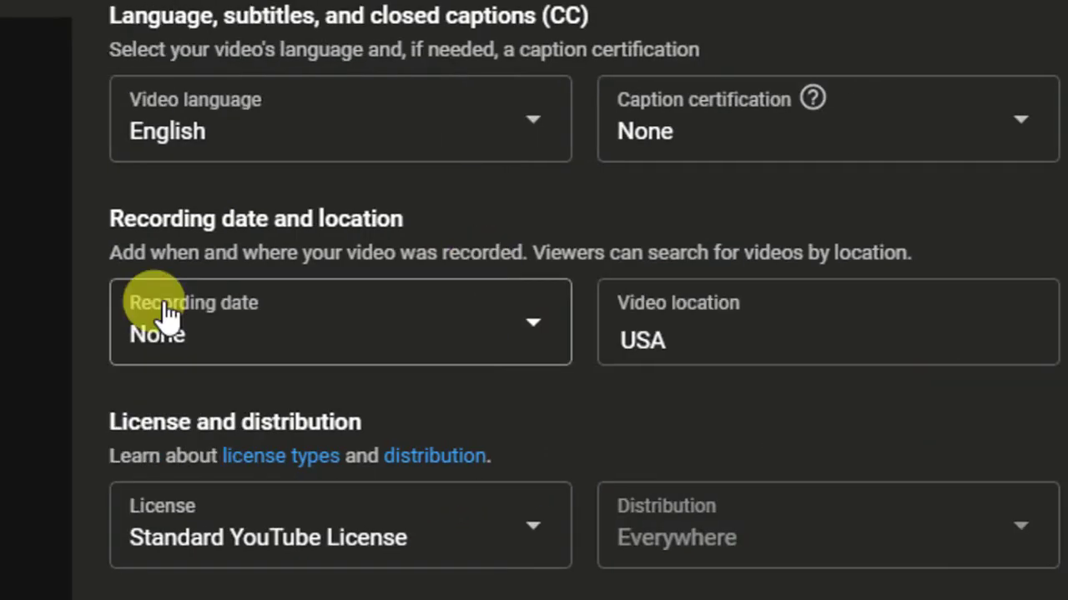
{"action": "left_click", "coordinate": [253, 334]}
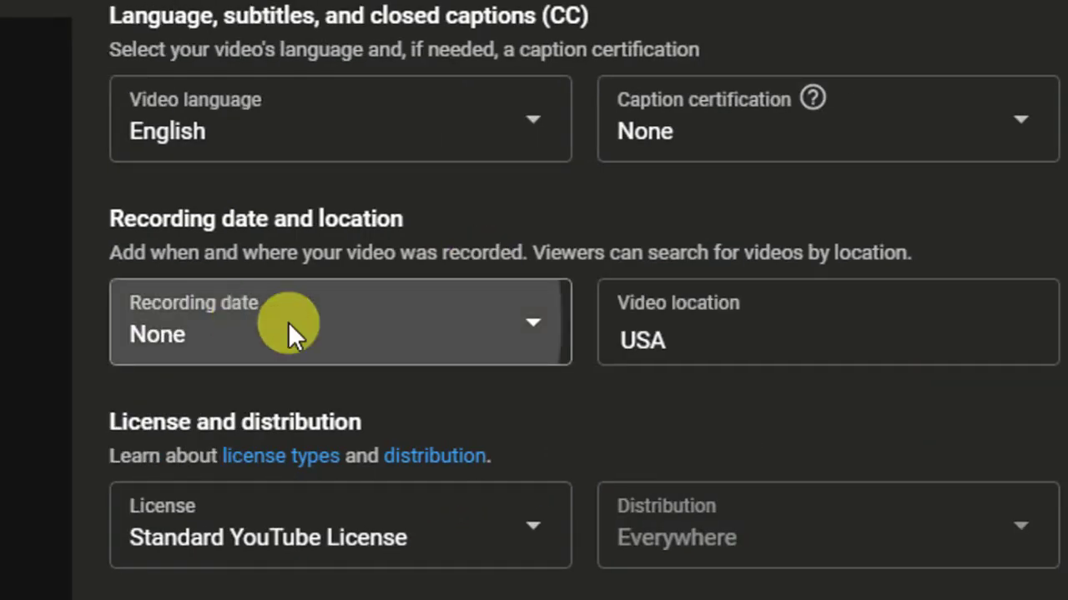
{"action": "left_click", "coordinate": [342, 338]}
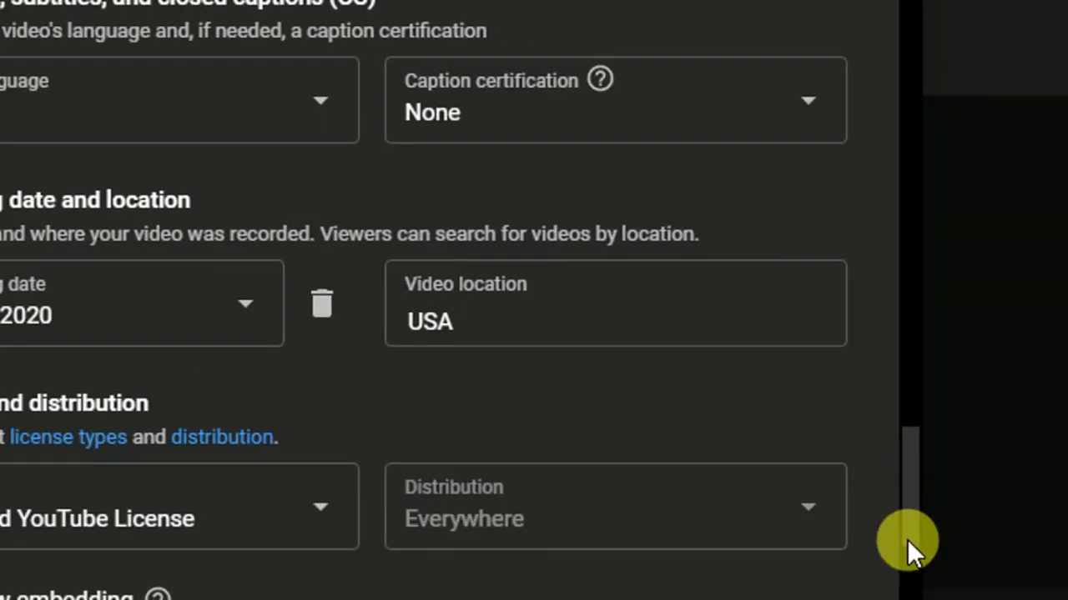
- Enable Live Chat for the stream and save the edited settings
{"action": "scroll", "coordinate": [907, 525], "scroll_direction": "down", "scroll_amount": 5}
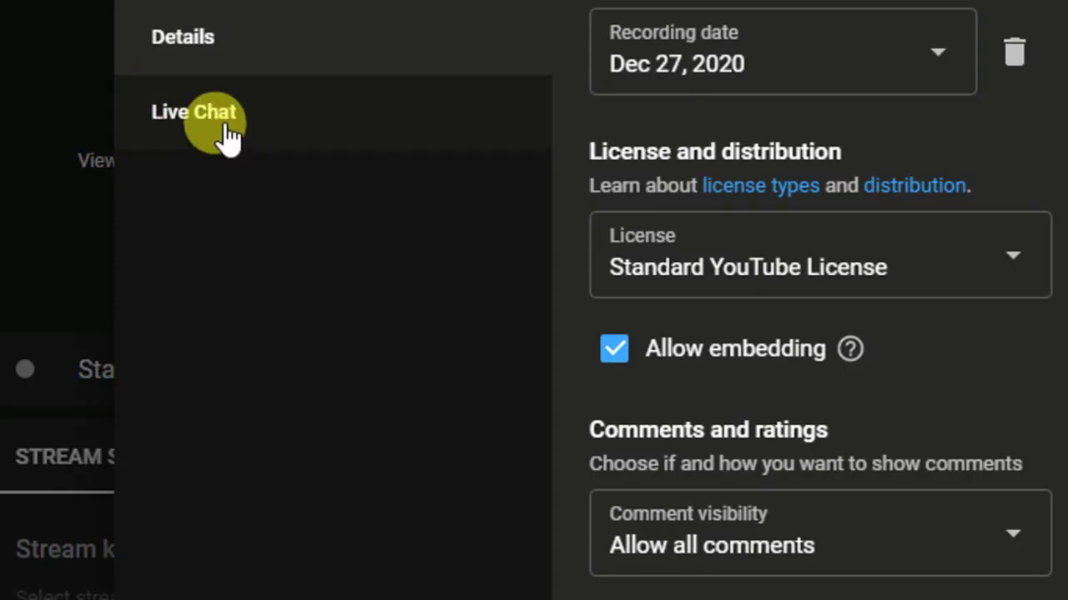
{"action": "left_click", "coordinate": [227, 138]}
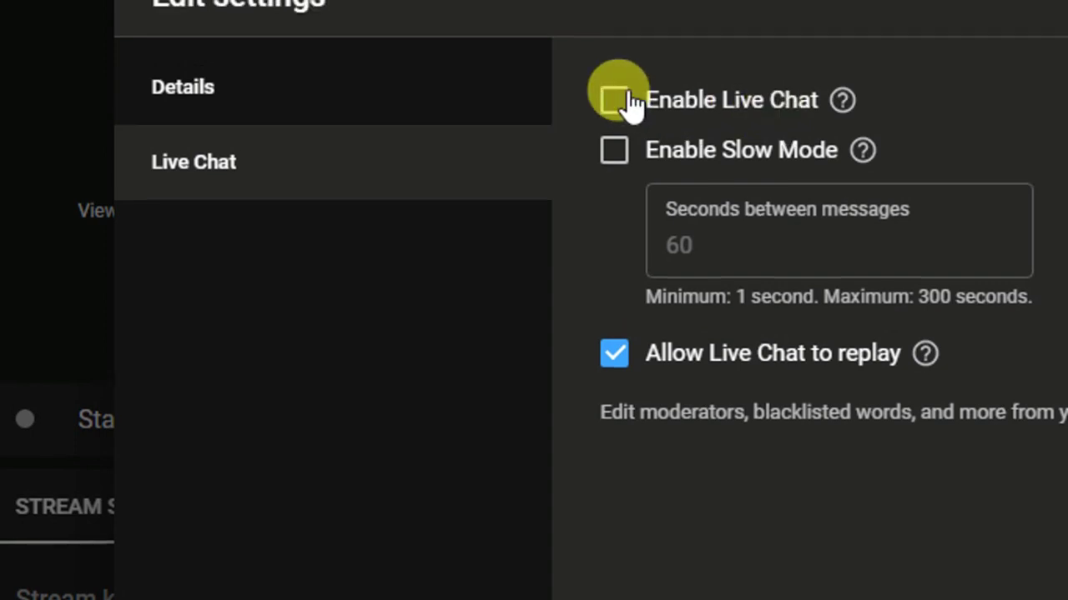
{"action": "left_click", "coordinate": [613, 103]}
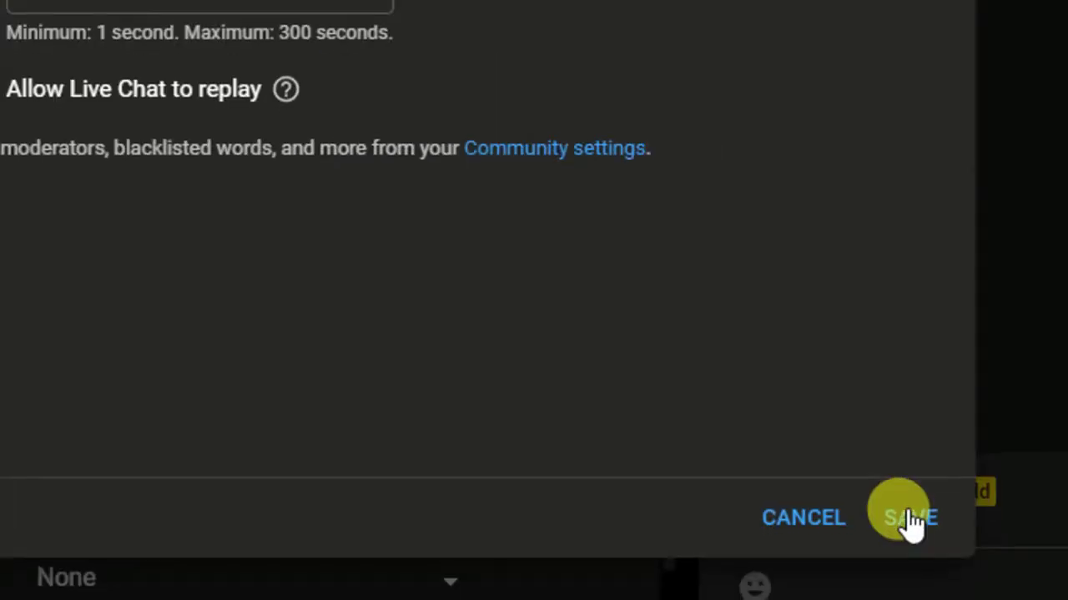
{"action": "left_click", "coordinate": [912, 519]}
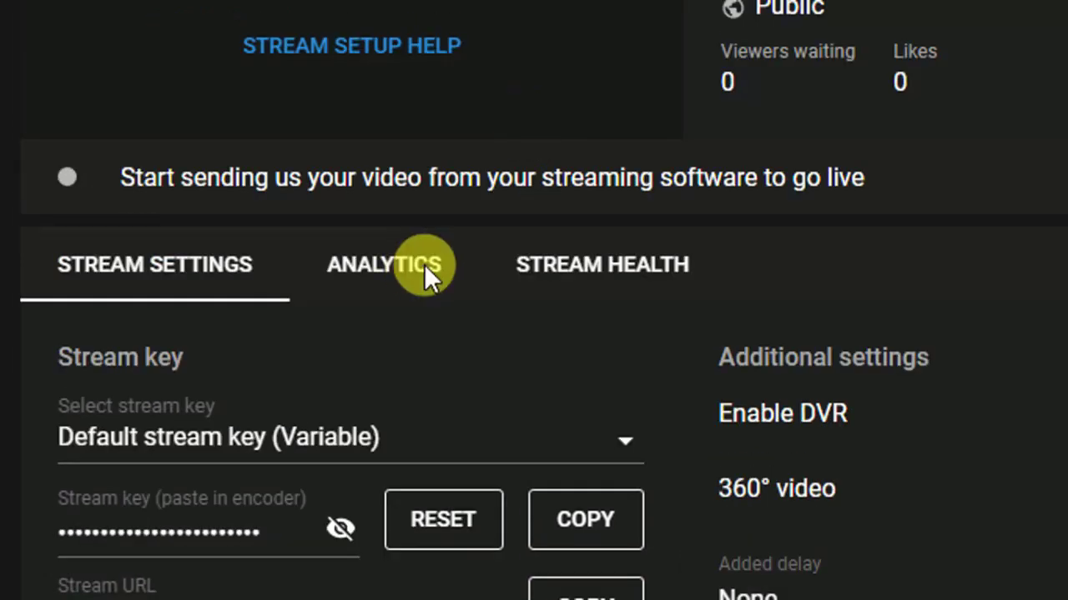
- Reset the default stream key and copy the new key
{"action": "scroll", "coordinate": [425, 271], "scroll_direction": "down", "scroll_amount": 1}
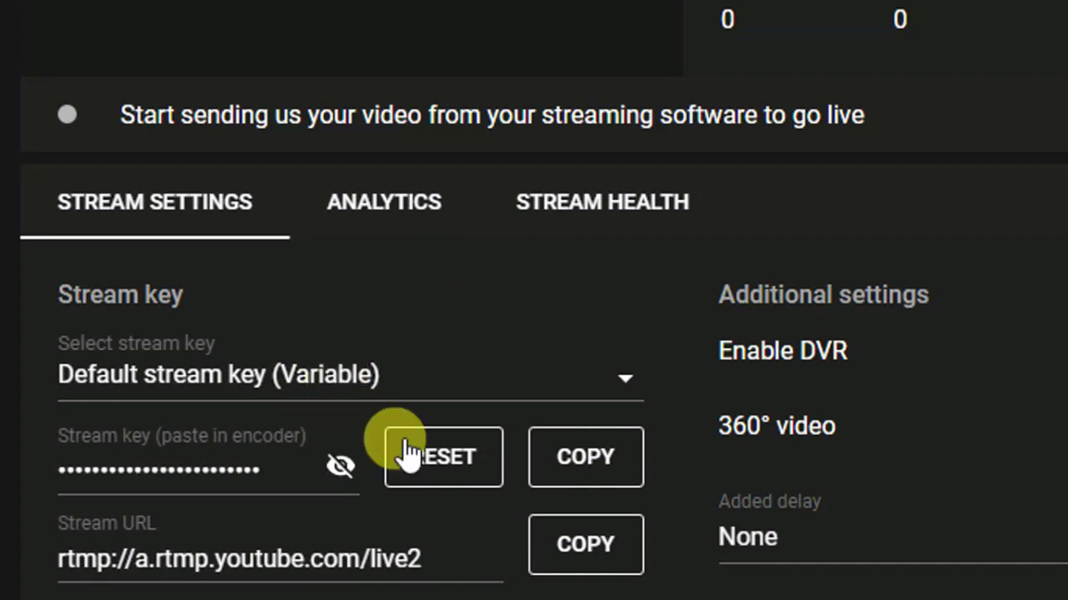
{"action": "left_click", "coordinate": [448, 470]}
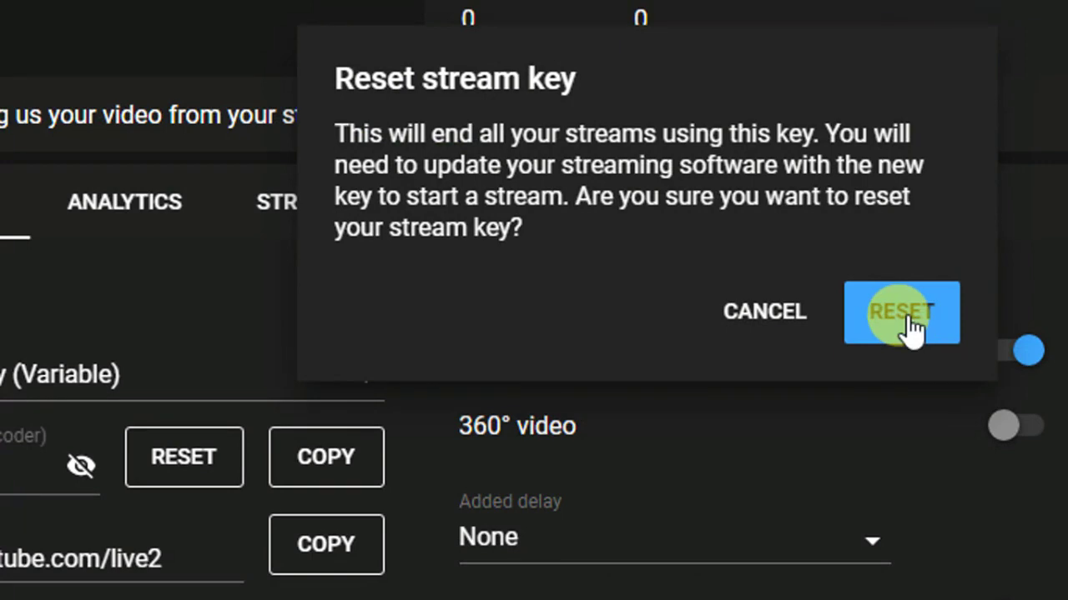
{"action": "left_click", "coordinate": [907, 313]}
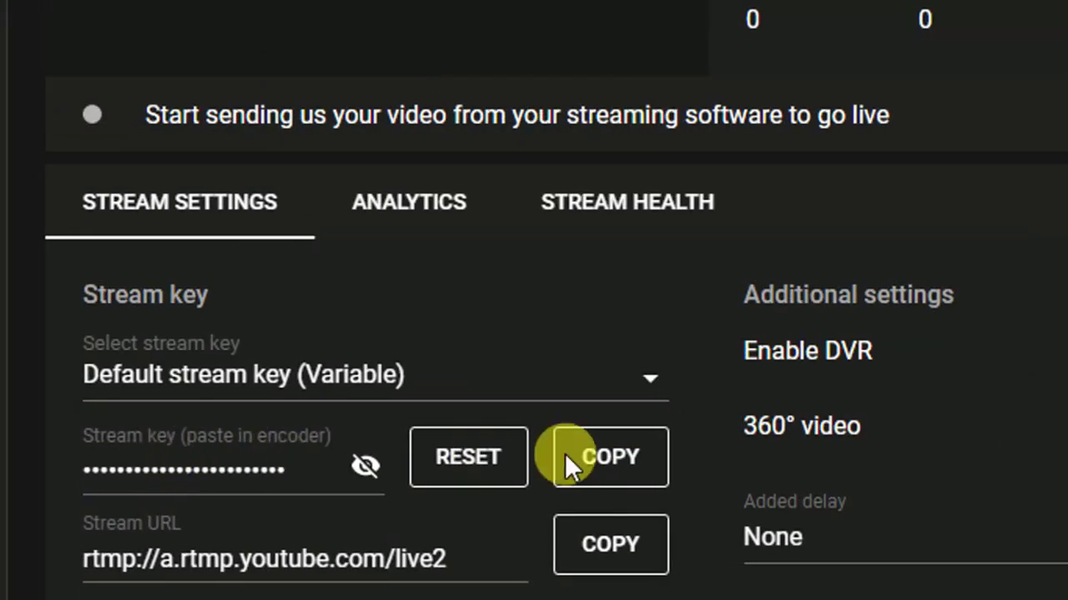
{"action": "left_click", "coordinate": [609, 457]}
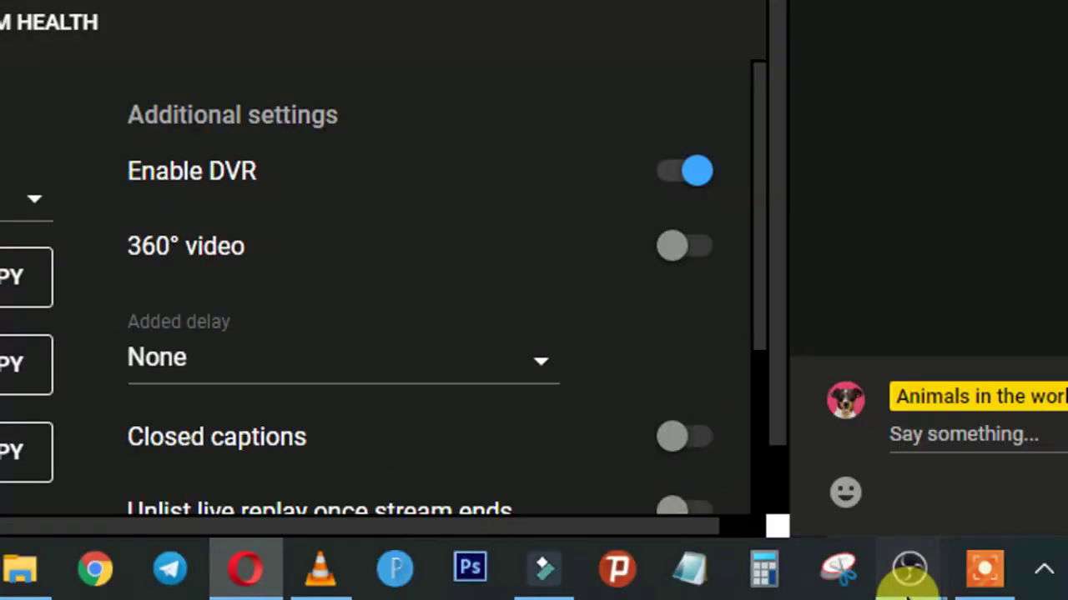
- Switch to OBS, paste the copied key as the YouTube - RTMP stream key, and apply the stream settings
{"action": "mouse_move", "coordinate": [907, 588]}
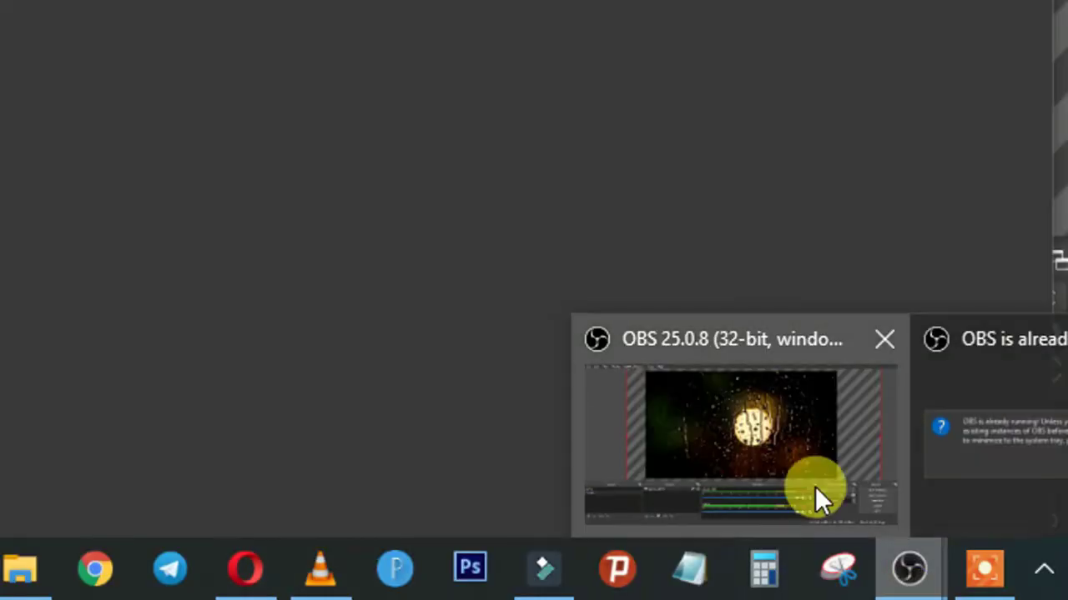
{"action": "left_click", "coordinate": [815, 495]}
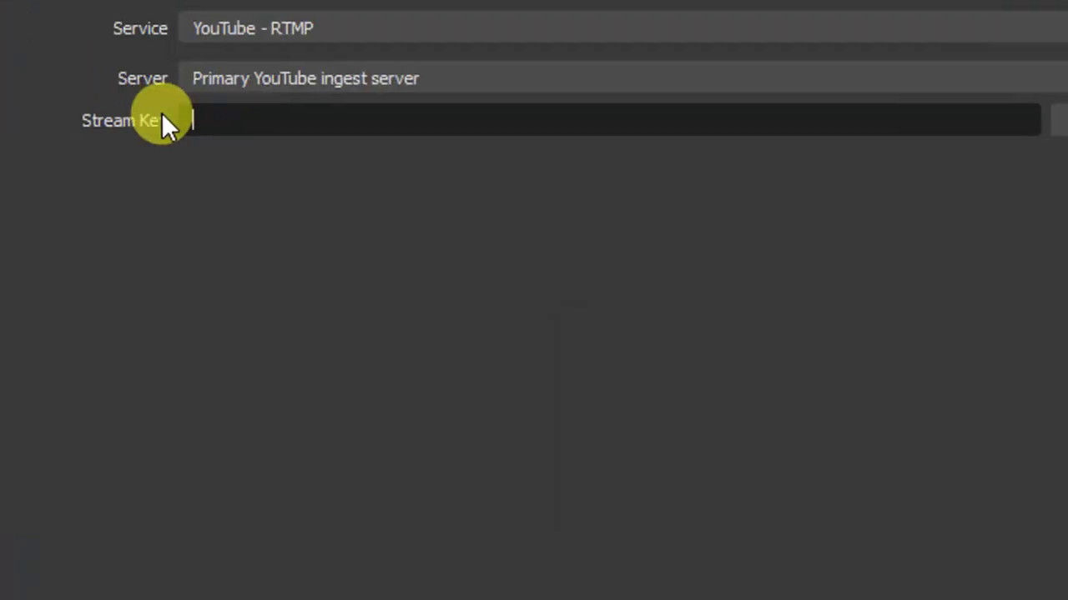
{"action": "right_click", "coordinate": [275, 119]}
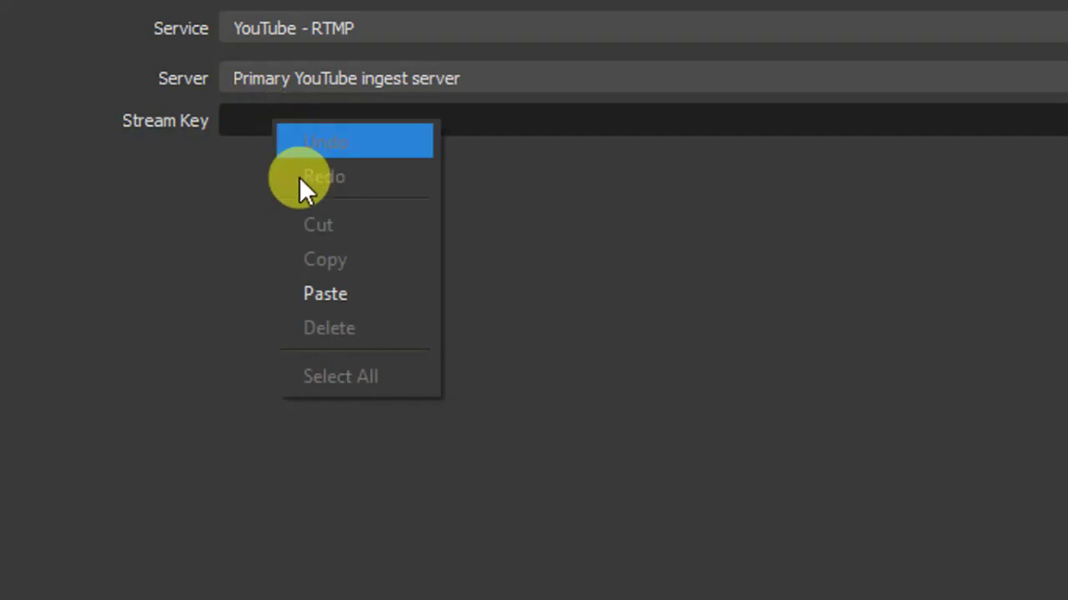
{"action": "left_click", "coordinate": [337, 293]}
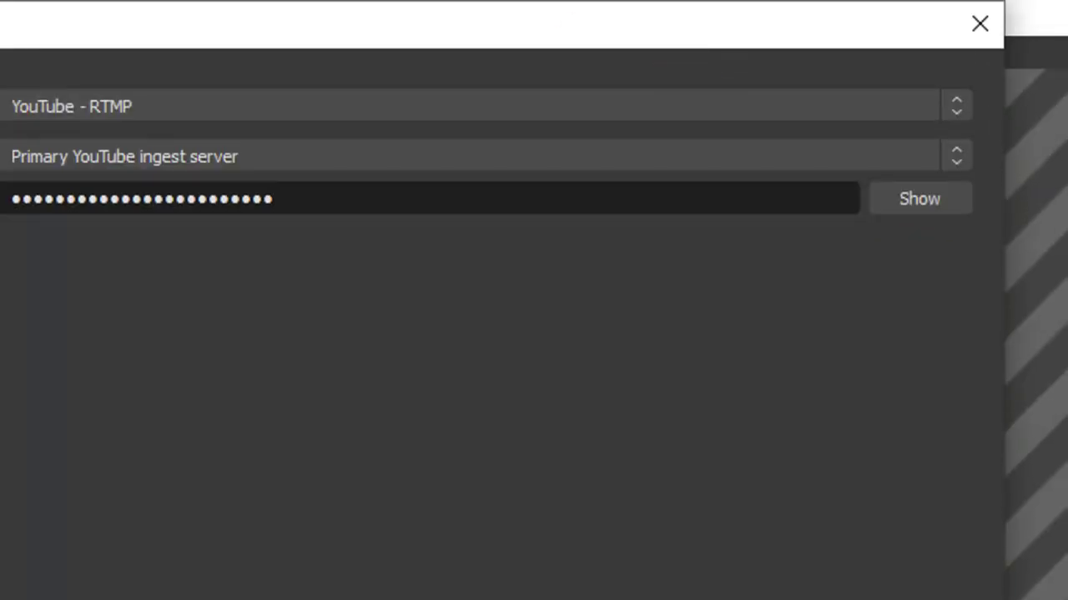
{"action": "left_click_drag", "start_coordinate": [448, 22], "coordinate": [424, 30]}
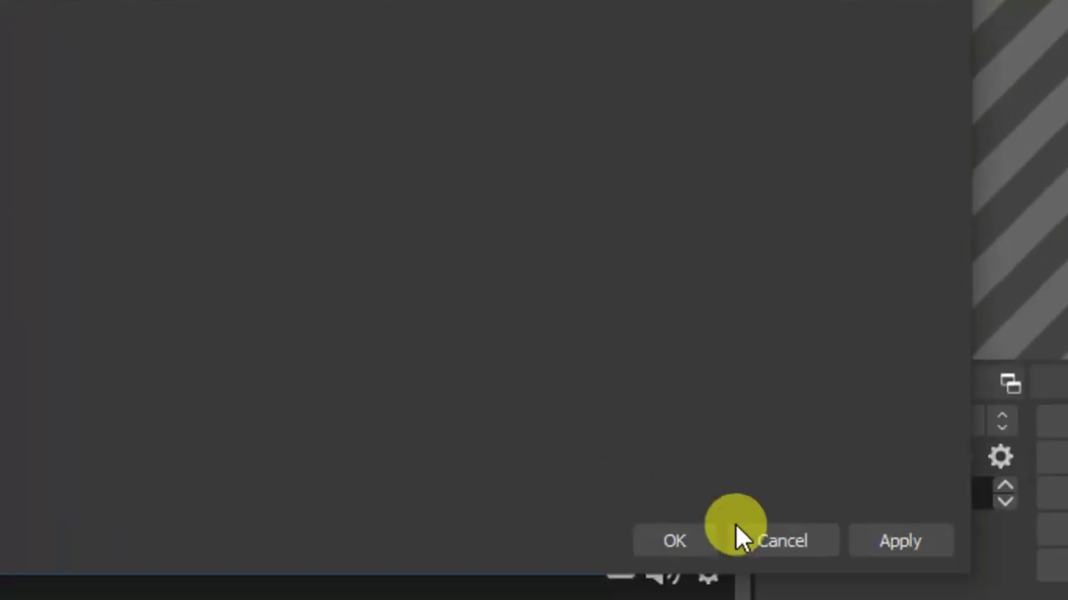
{"action": "left_click", "coordinate": [909, 543]}
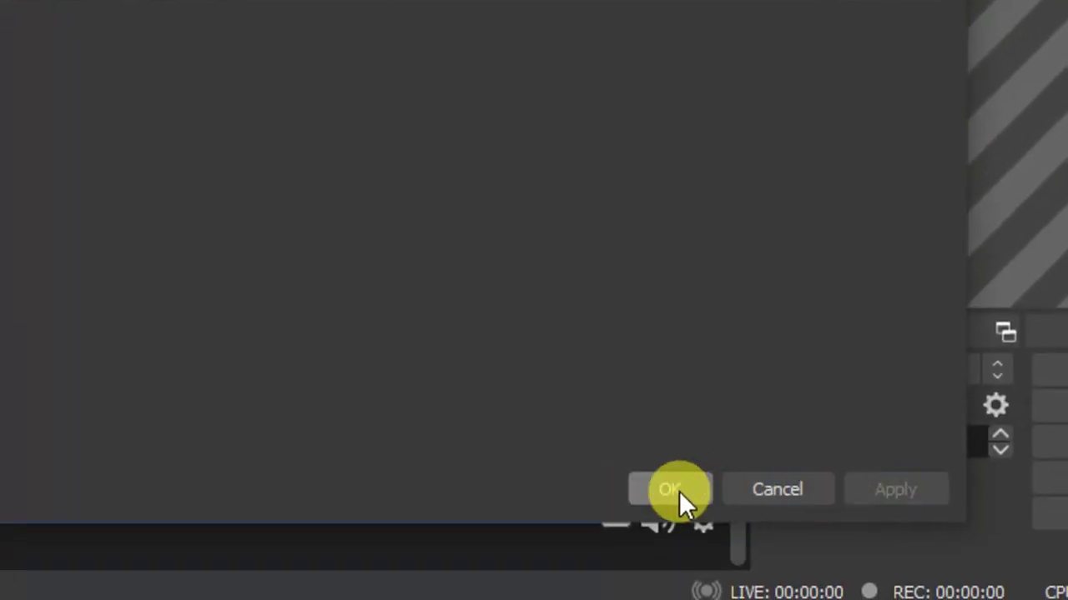
{"action": "left_click", "coordinate": [679, 491]}
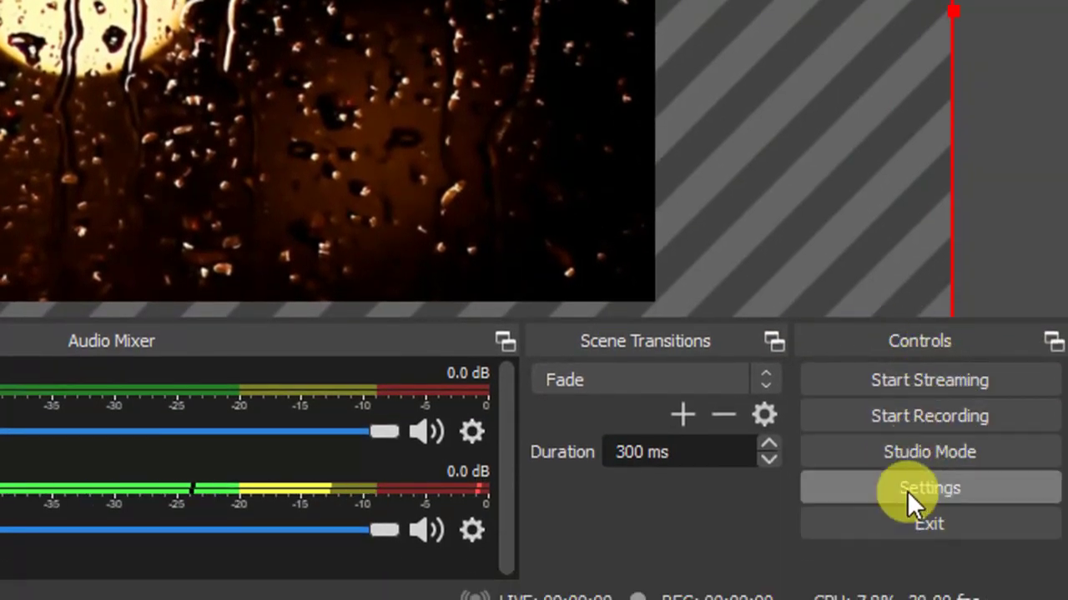
- Start both the recording and the live stream of the rain scene
{"action": "left_click", "coordinate": [903, 425]}
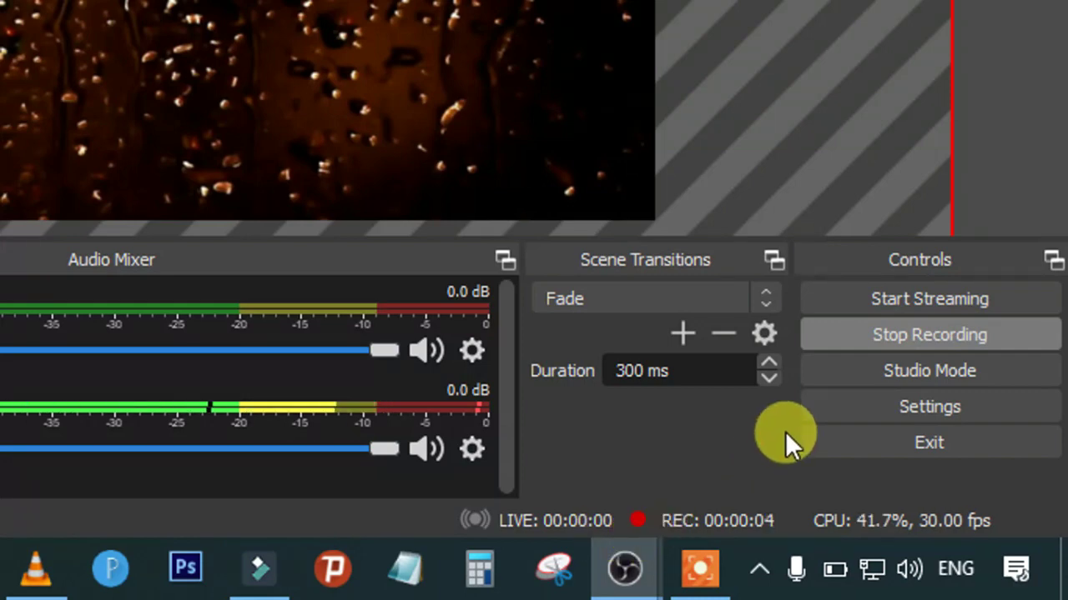
{"action": "left_click", "coordinate": [899, 298]}
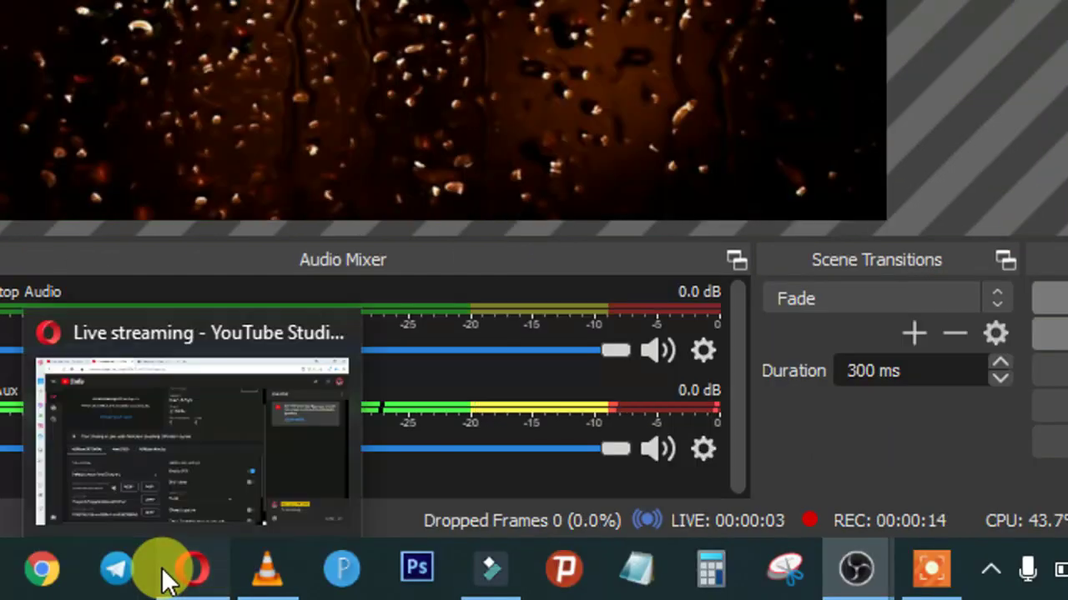
- Switch to YouTube Studio in Opera and check the live stream's connection status
{"action": "left_click", "coordinate": [167, 574]}
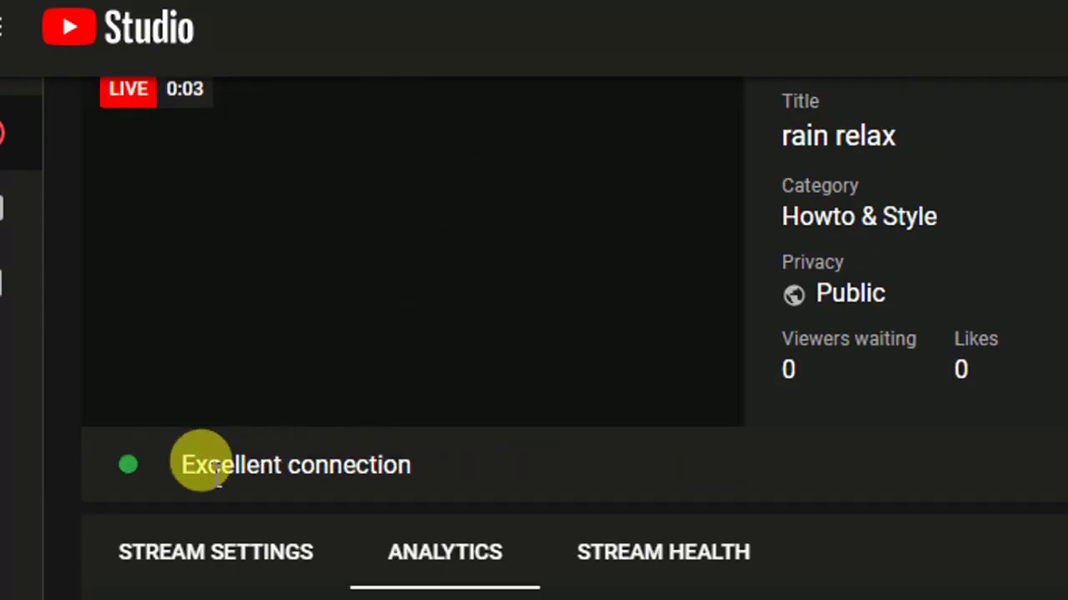
{"action": "left_click_drag", "start_coordinate": [185, 464], "coordinate": [434, 473]}
{"action": "left_click", "coordinate": [435, 473]}
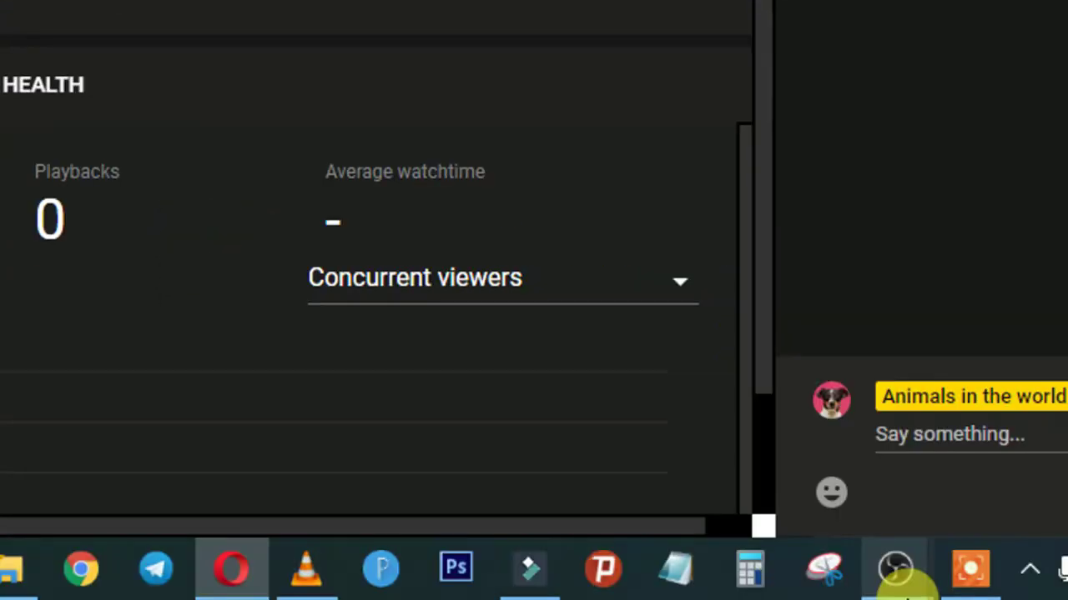
- Switch back to OBS and check the Mic/Aux volume control in the audio mixer
{"action": "left_click", "coordinate": [899, 579]}
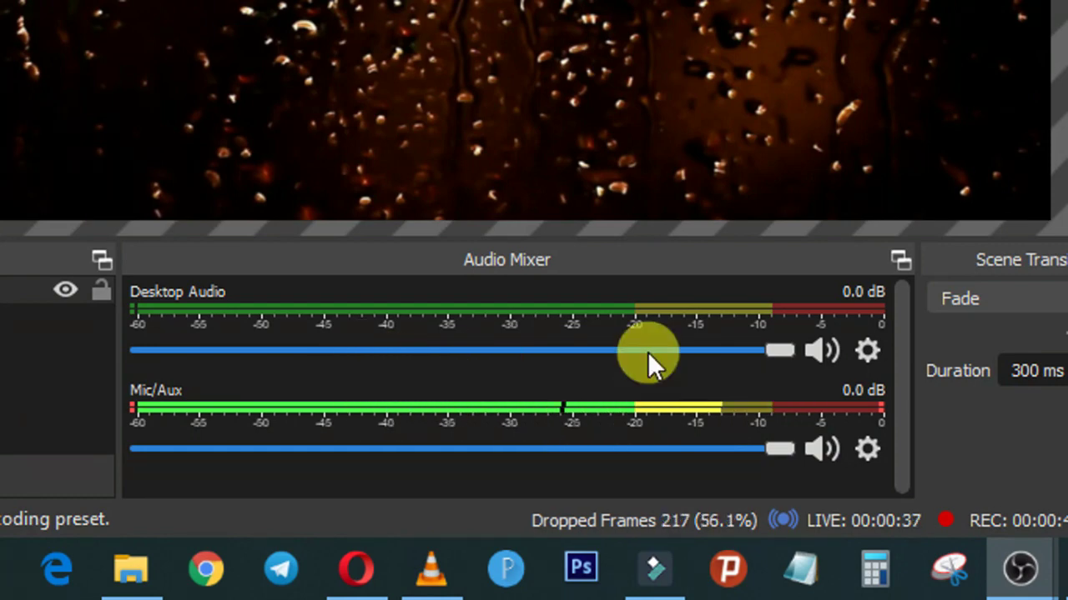
{"action": "left_click_drag", "start_coordinate": [776, 449], "coordinate": [824, 469]}
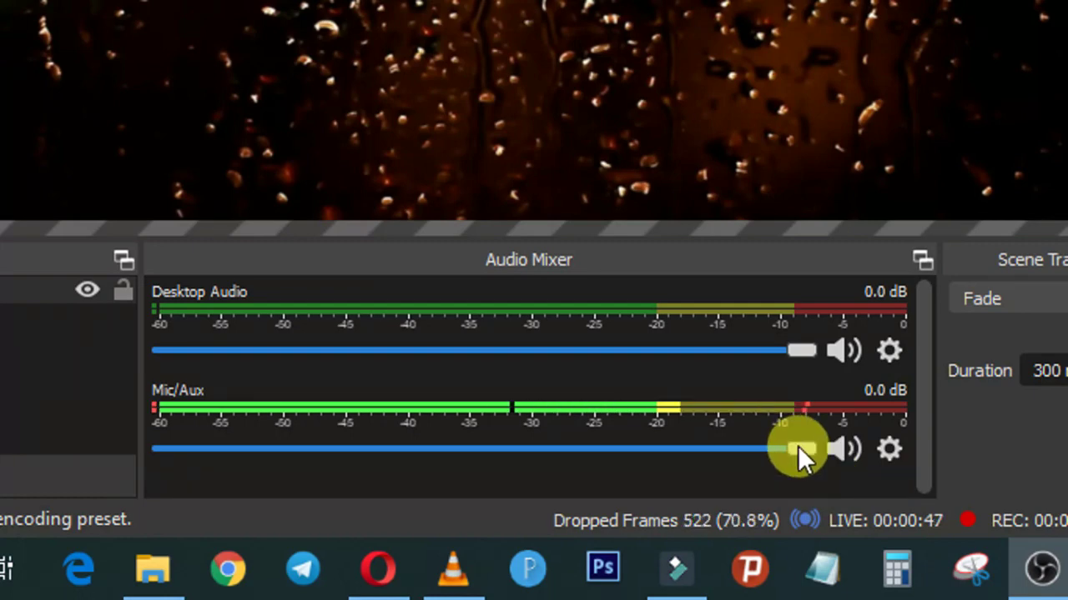
{"action": "left_click_drag", "start_coordinate": [798, 445], "coordinate": [842, 455]}
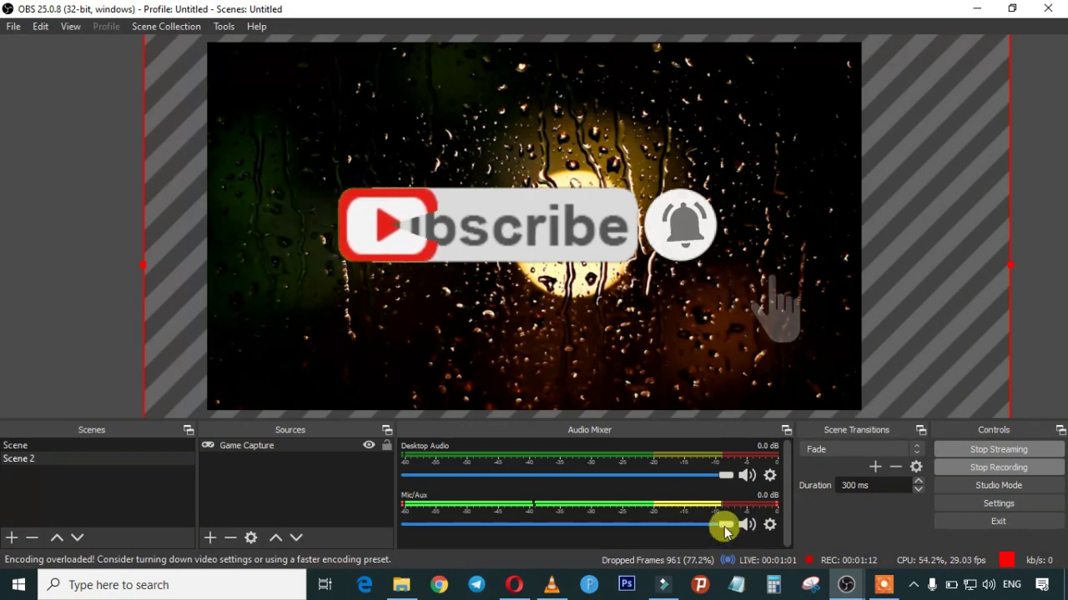
- Switch to VLC media player and play rain.mp4 from near its beginning
{"action": "left_click", "coordinate": [556, 589]}
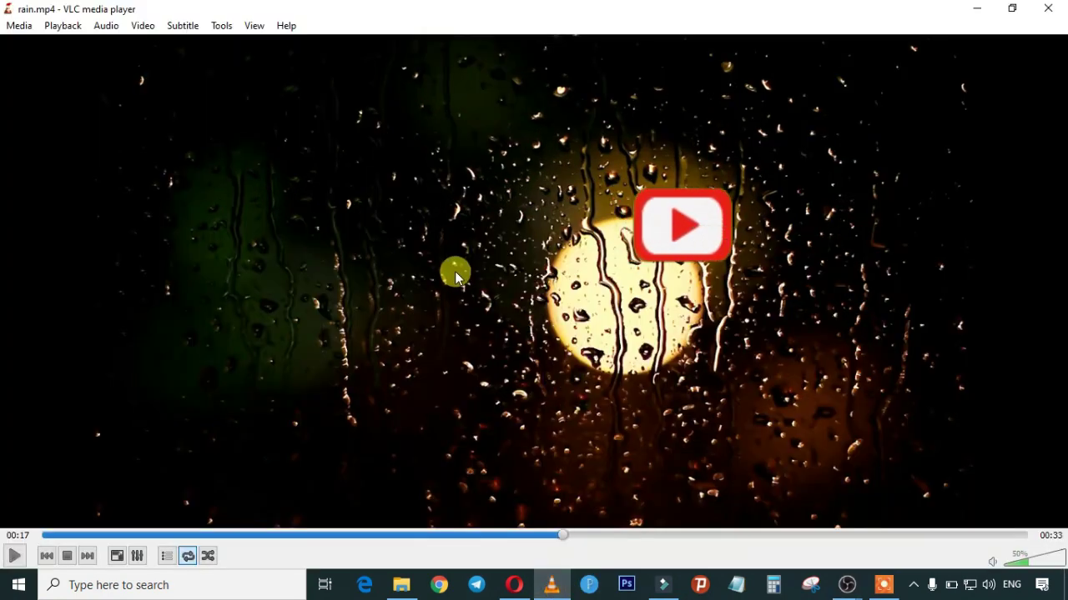
{"action": "left_click", "coordinate": [53, 534]}
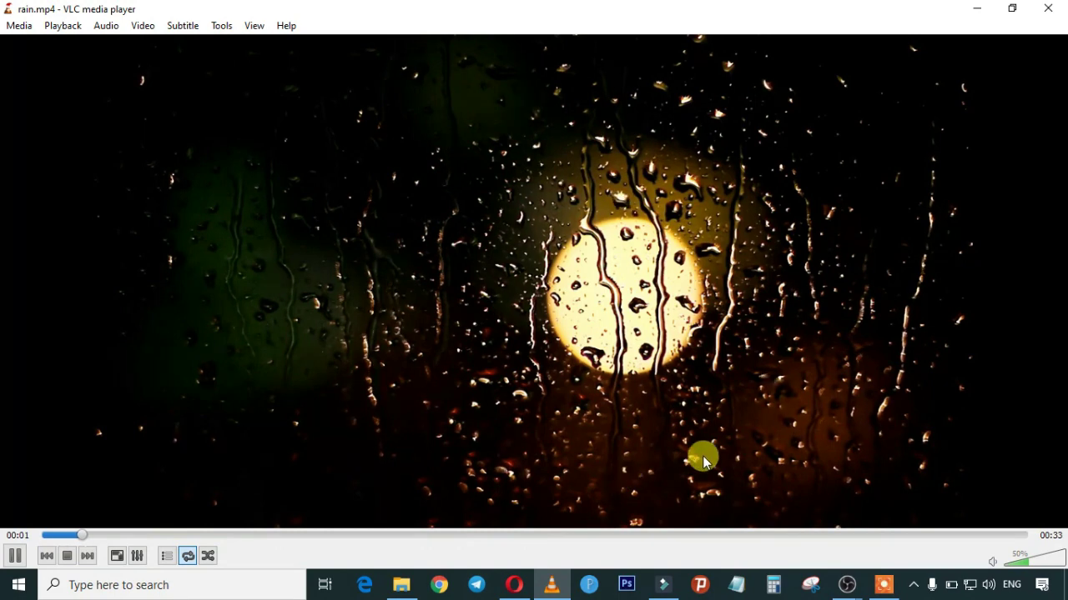